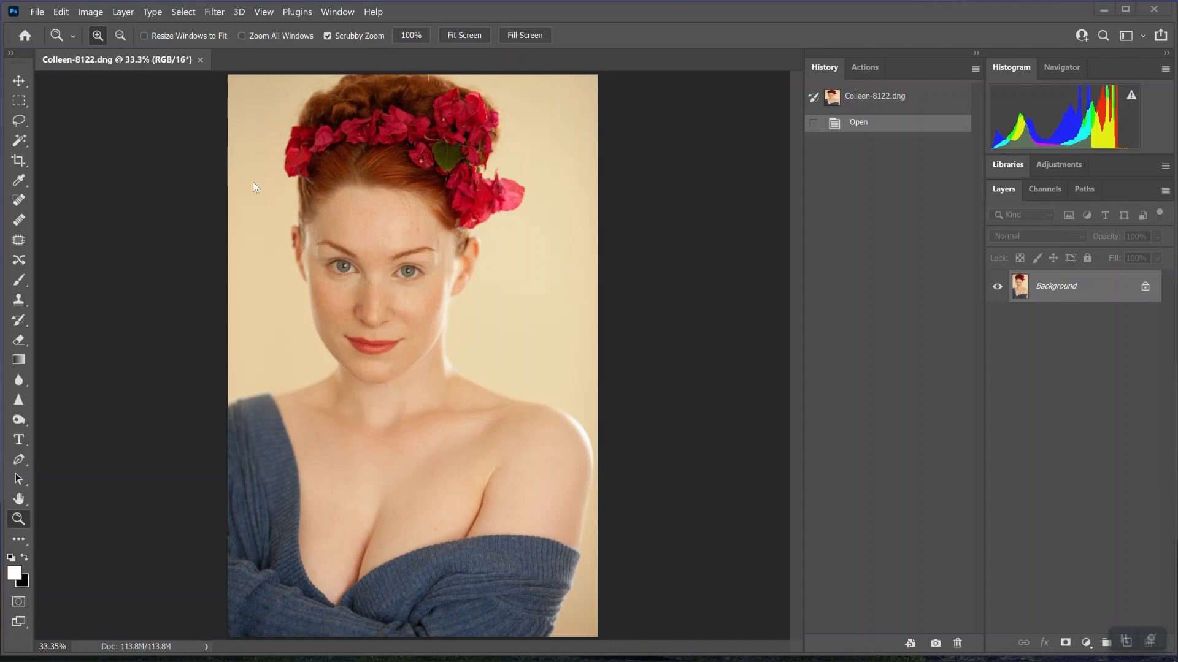
# Step: Send the open portrait to the Anthropics PortraitPro filter for retouching
pyautogui.click(215, 13)
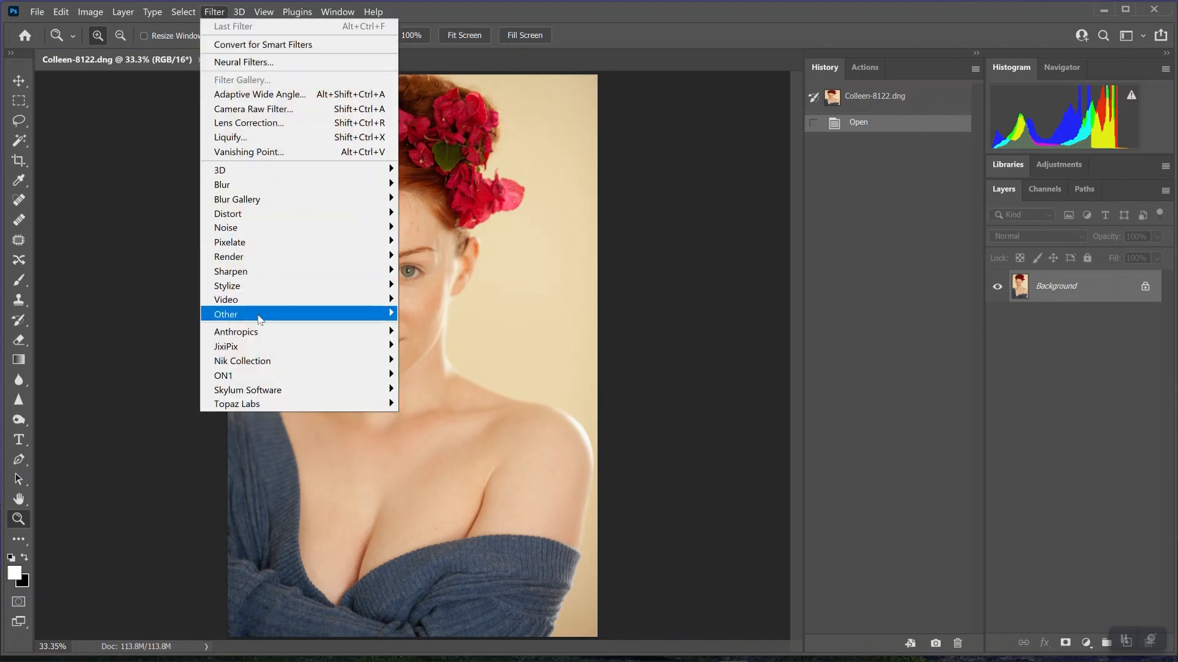
pyautogui.moveTo(258, 335)
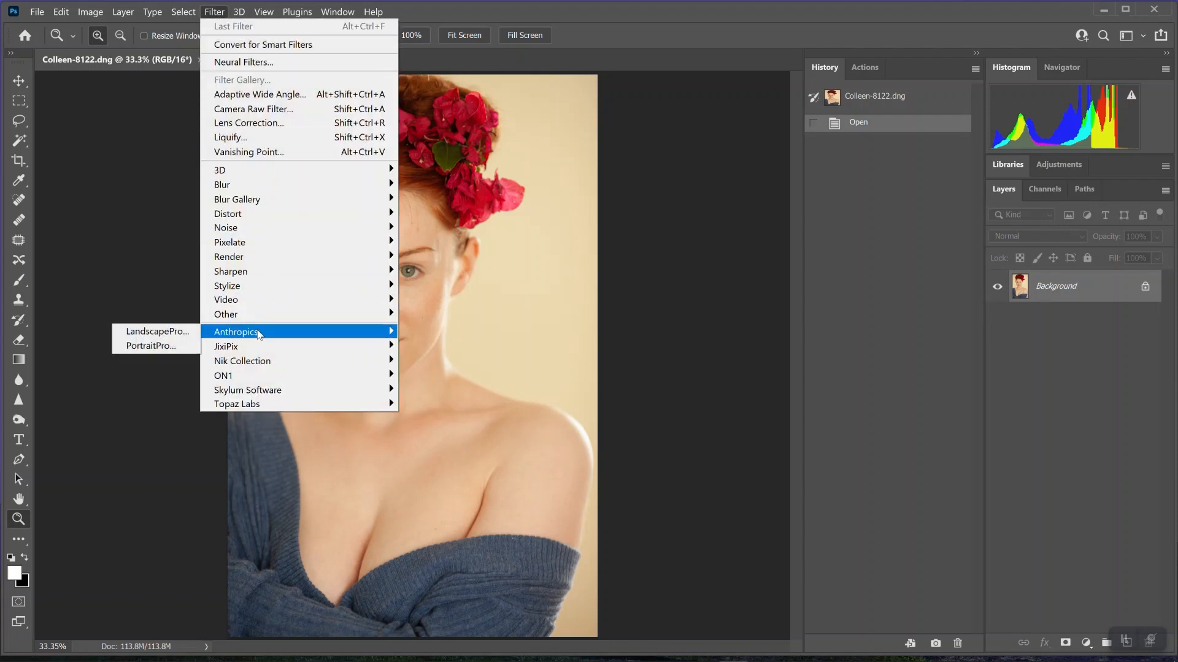
pyautogui.click(154, 346)
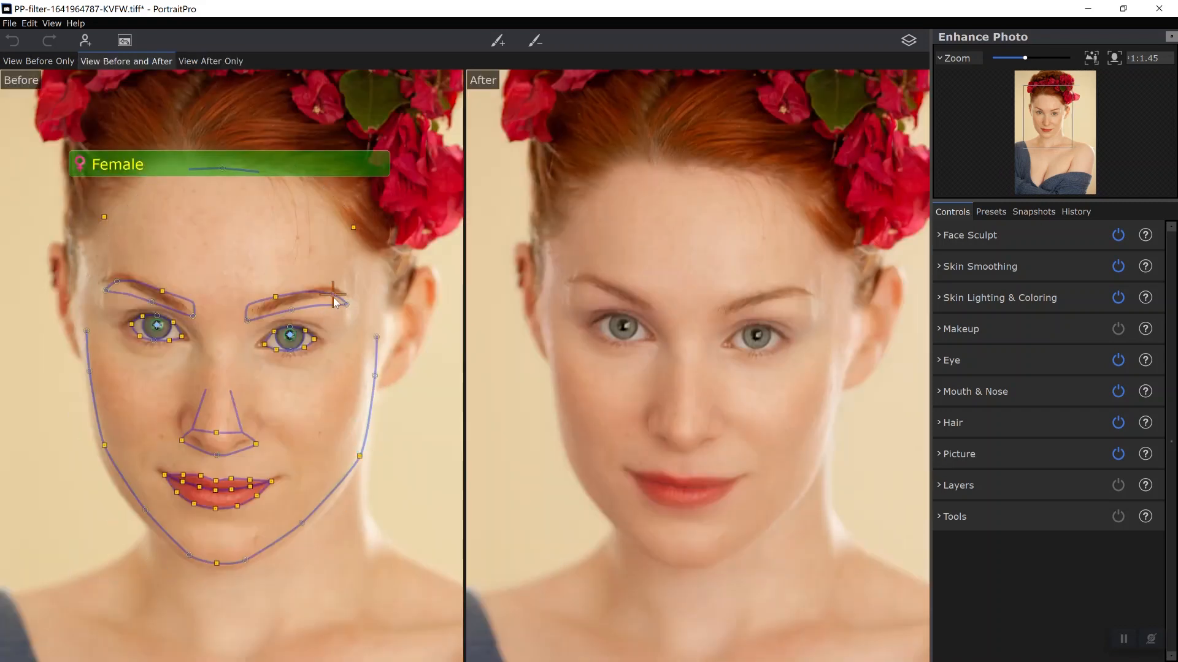
# Step: Adjust the face outline to fit both eyebrows and the inner corners of both eyes in the Before view
pyautogui.moveTo(334, 301); pyautogui.dragTo(333, 283)
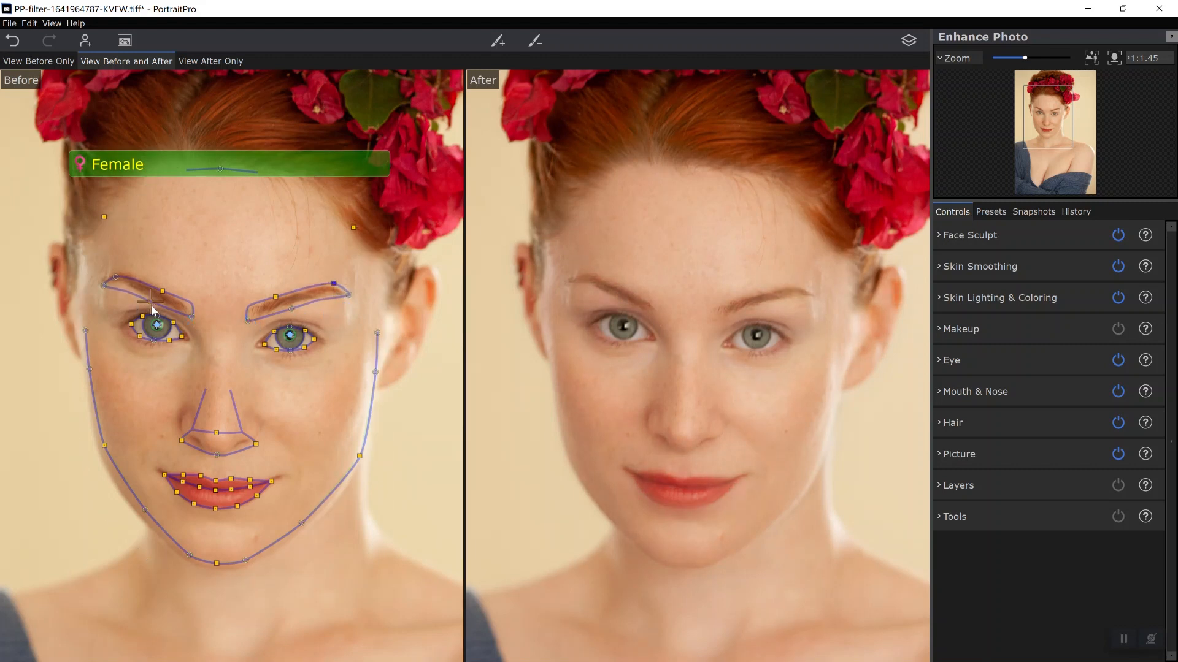
pyautogui.moveTo(139, 296); pyautogui.dragTo(131, 290)
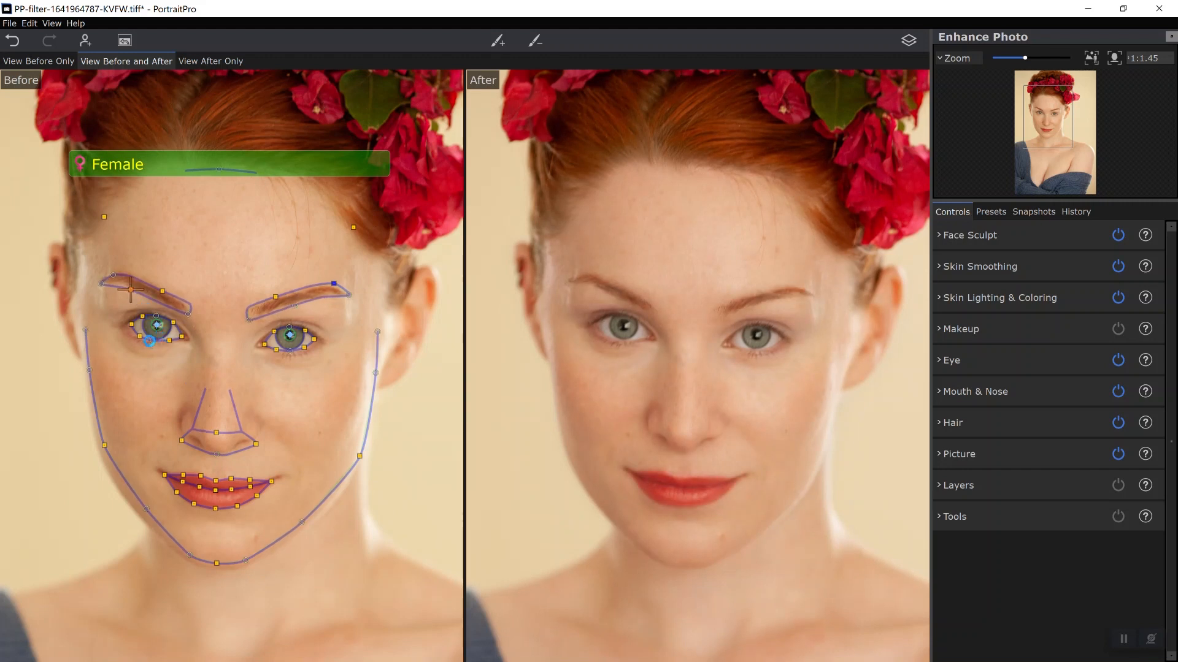
pyautogui.moveTo(182, 338); pyautogui.dragTo(185, 336)
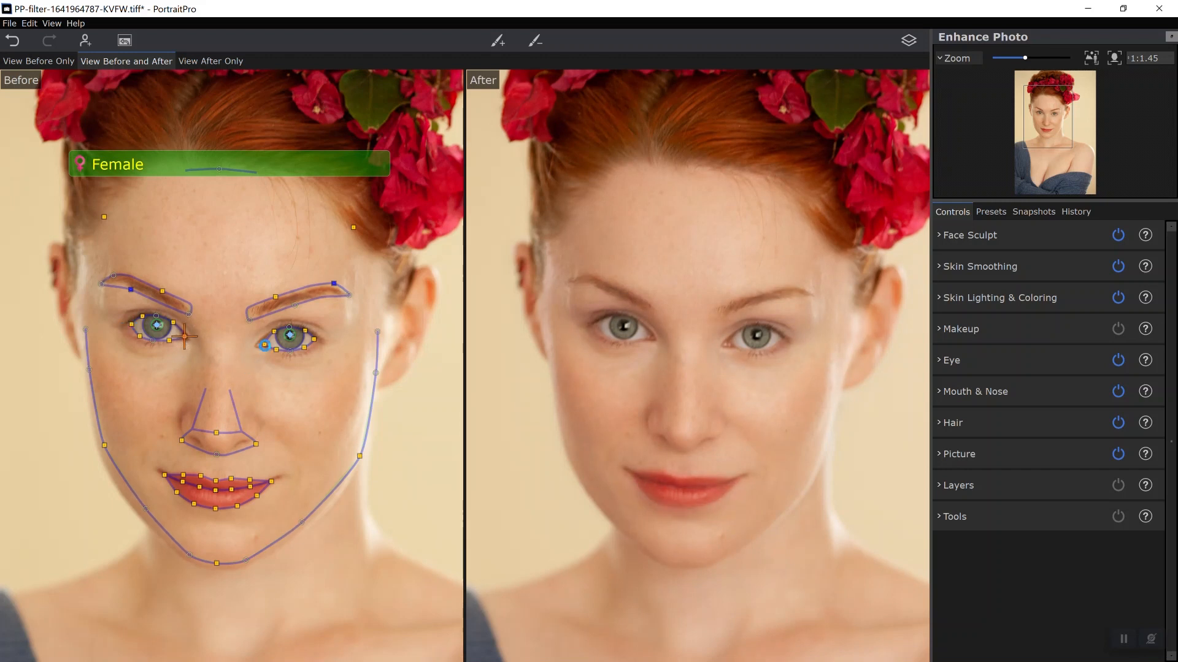
pyautogui.moveTo(264, 344); pyautogui.dragTo(258, 346)
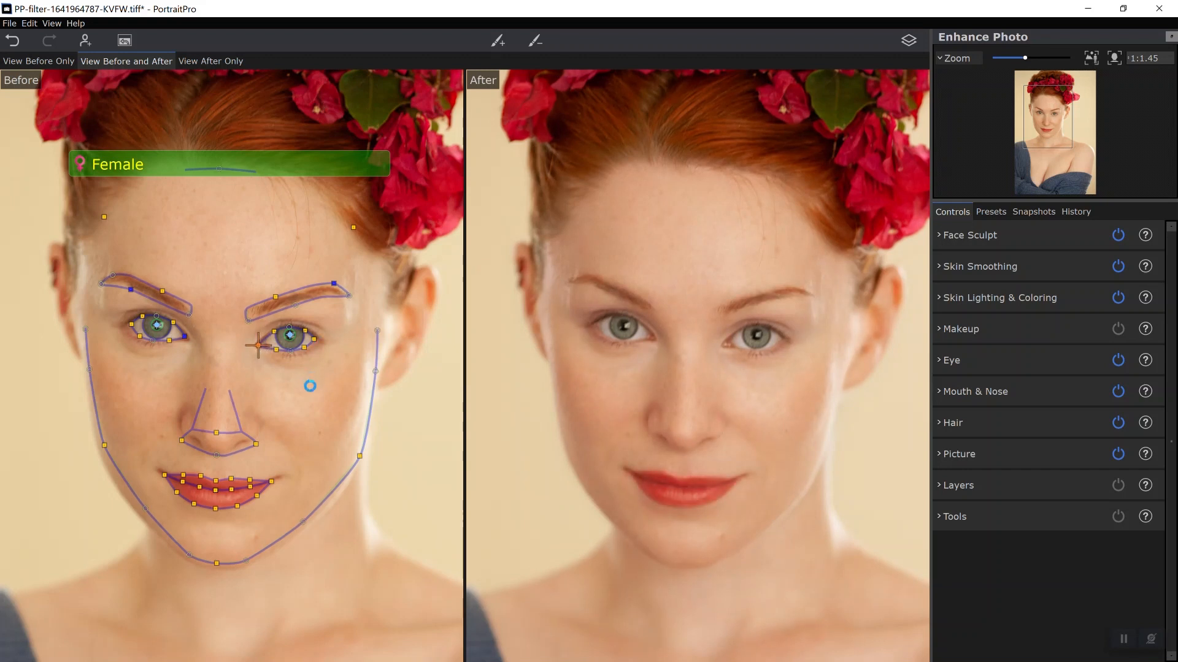
# Step: Refine the outline points at the nostrils and nose base, and extend both mouth corners to match the lips
pyautogui.moveTo(256, 443); pyautogui.dragTo(258, 438)
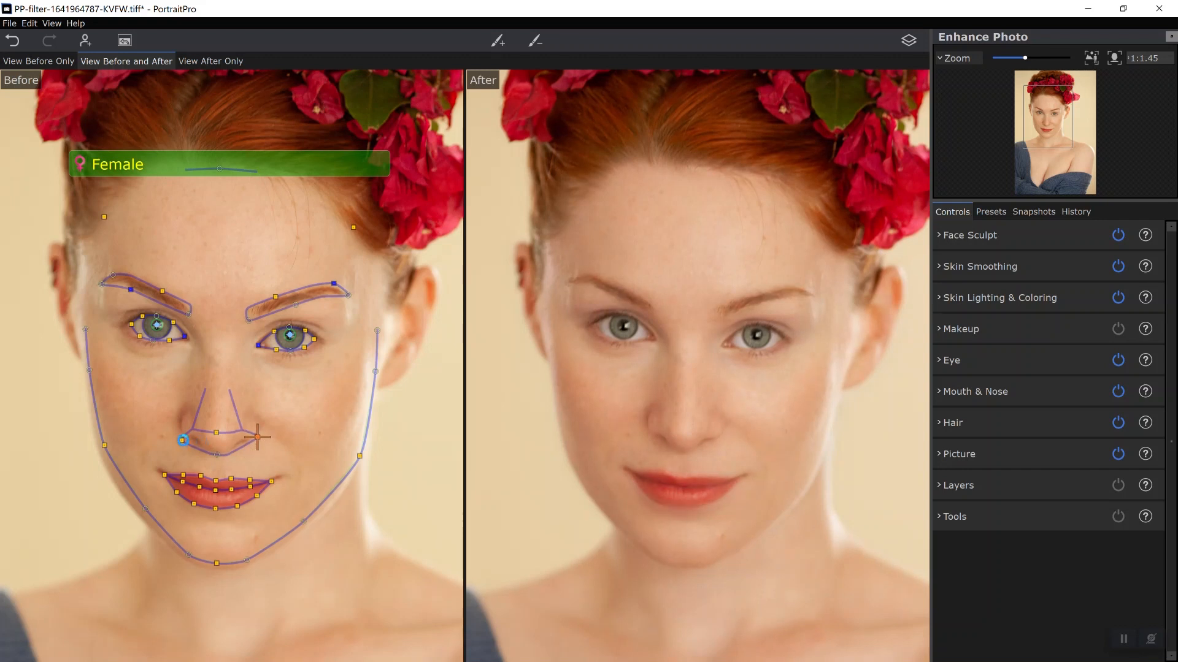
pyautogui.moveTo(182, 440); pyautogui.dragTo(183, 436)
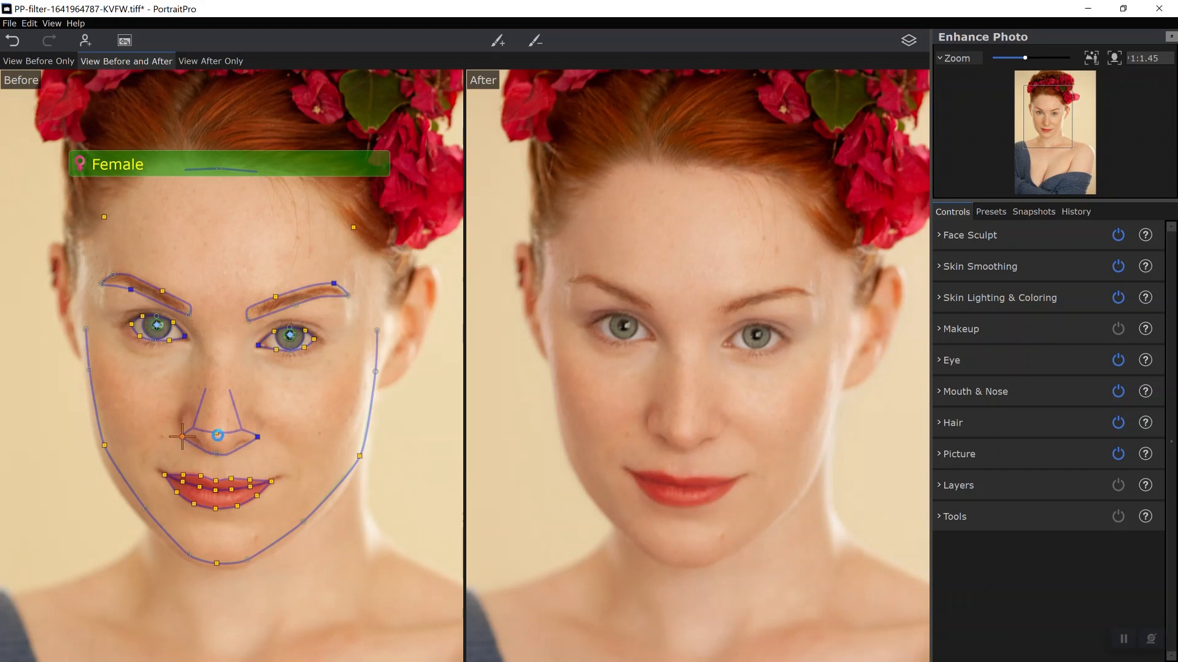
pyautogui.moveTo(217, 433); pyautogui.dragTo(219, 439)
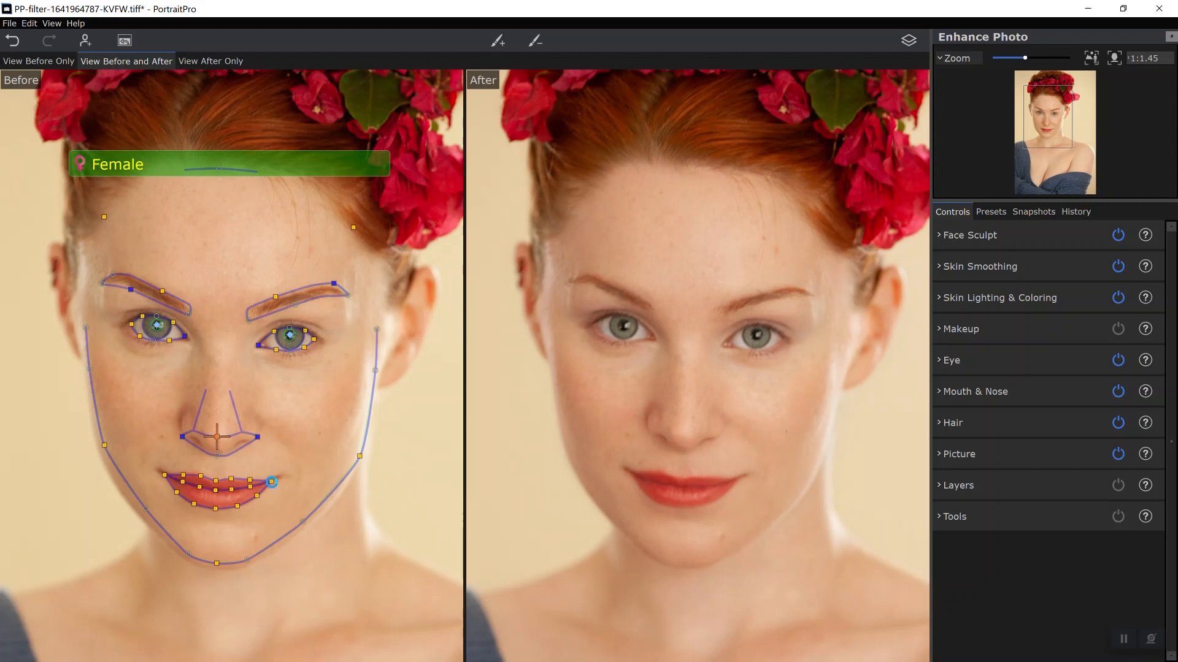
pyautogui.moveTo(272, 486); pyautogui.dragTo(277, 477)
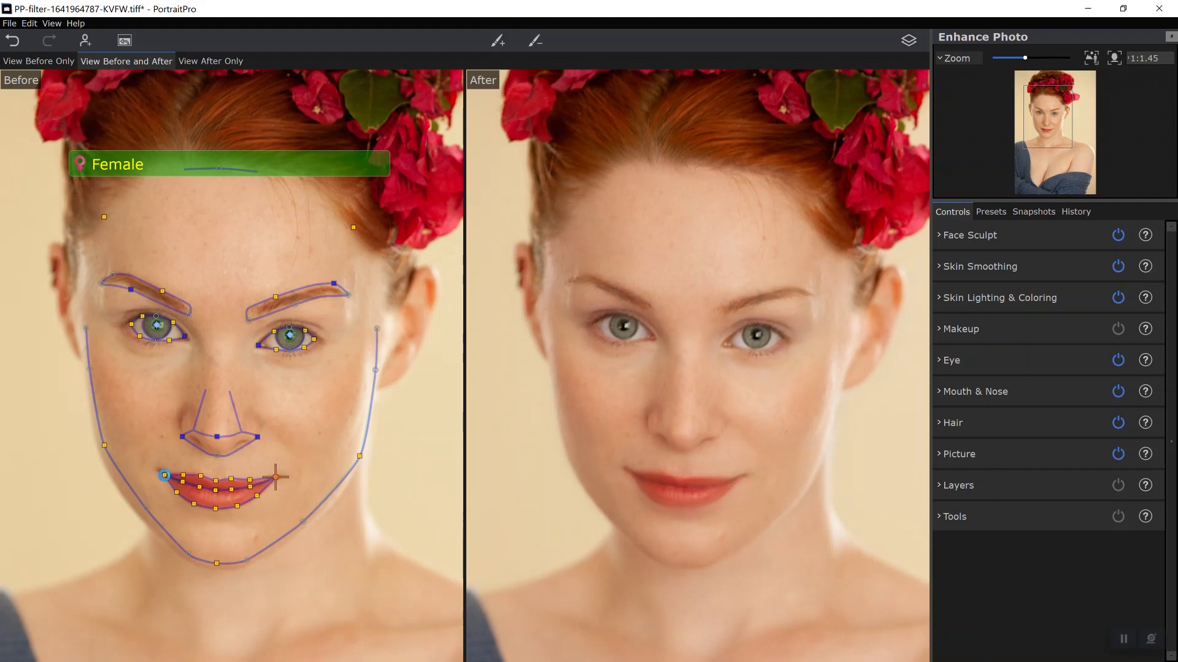
pyautogui.moveTo(165, 476); pyautogui.dragTo(160, 471)
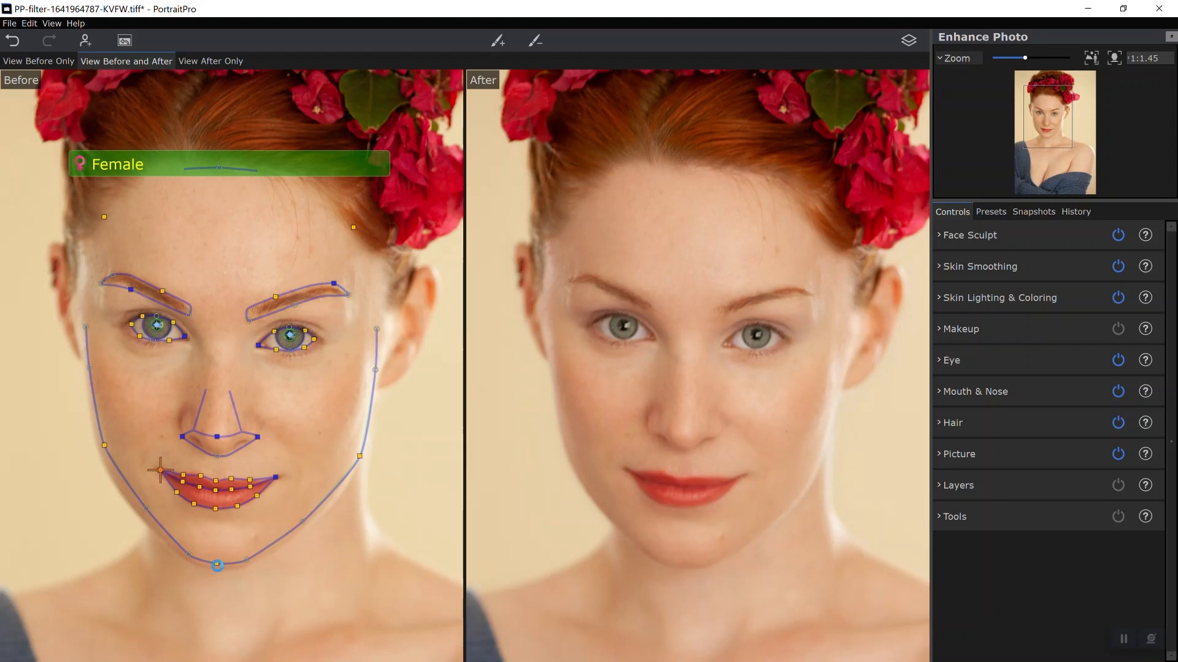
# Step: Reshape the face contour to follow the chin, both sides of the jaw and the lower cheeks
pyautogui.moveTo(216, 565); pyautogui.dragTo(215, 571)
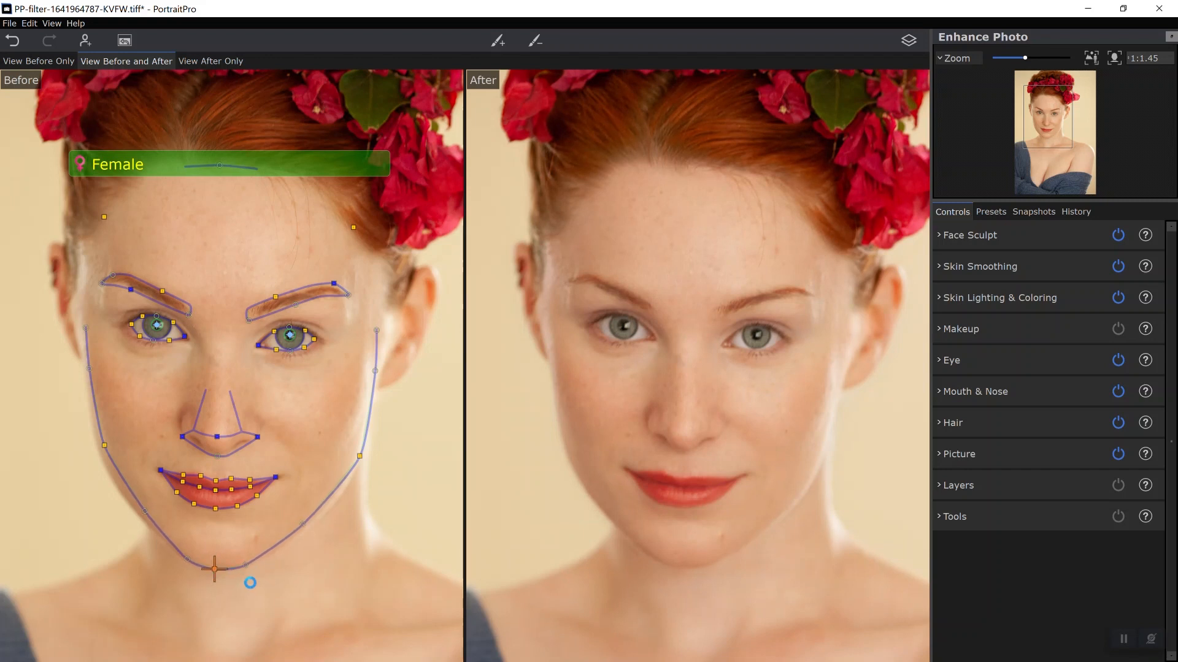
pyautogui.click(180, 557)
pyautogui.moveTo(180, 557); pyautogui.dragTo(176, 553)
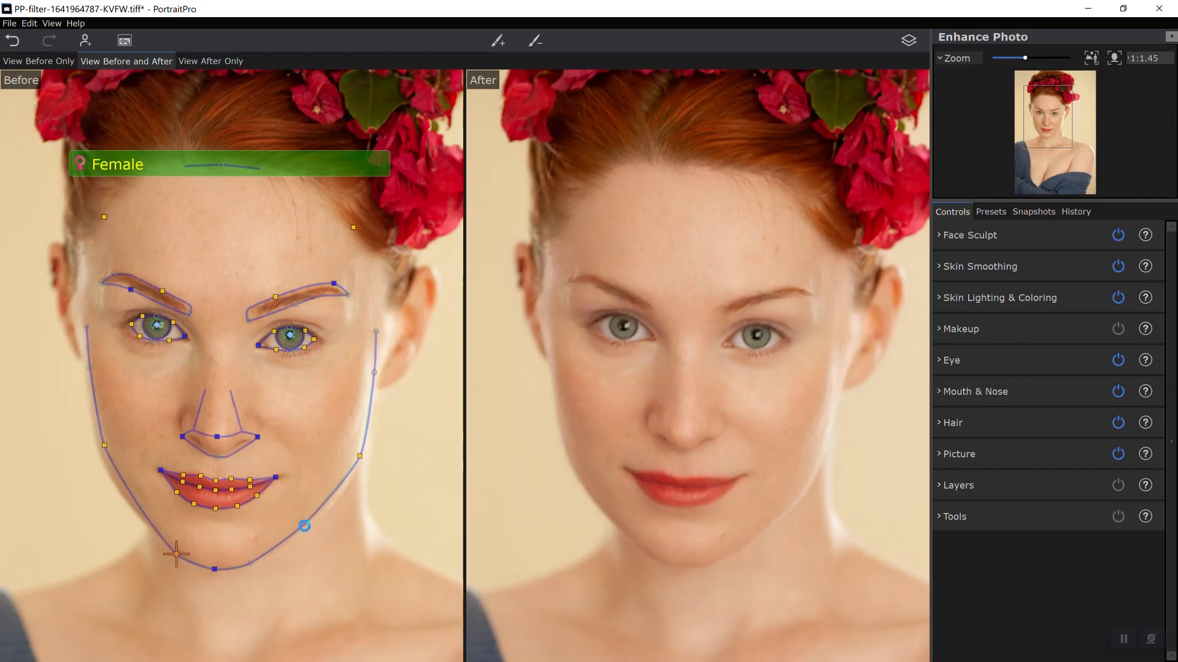
pyautogui.click(311, 523)
pyautogui.moveTo(311, 523); pyautogui.dragTo(319, 518)
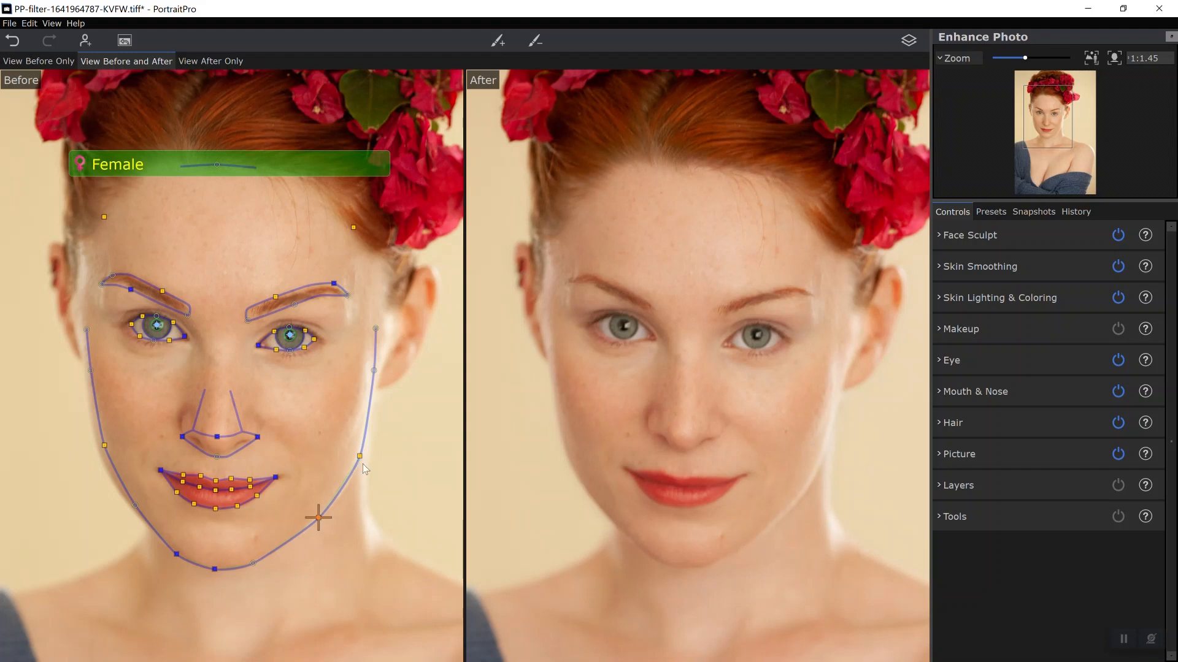
pyautogui.moveTo(362, 459); pyautogui.dragTo(353, 470)
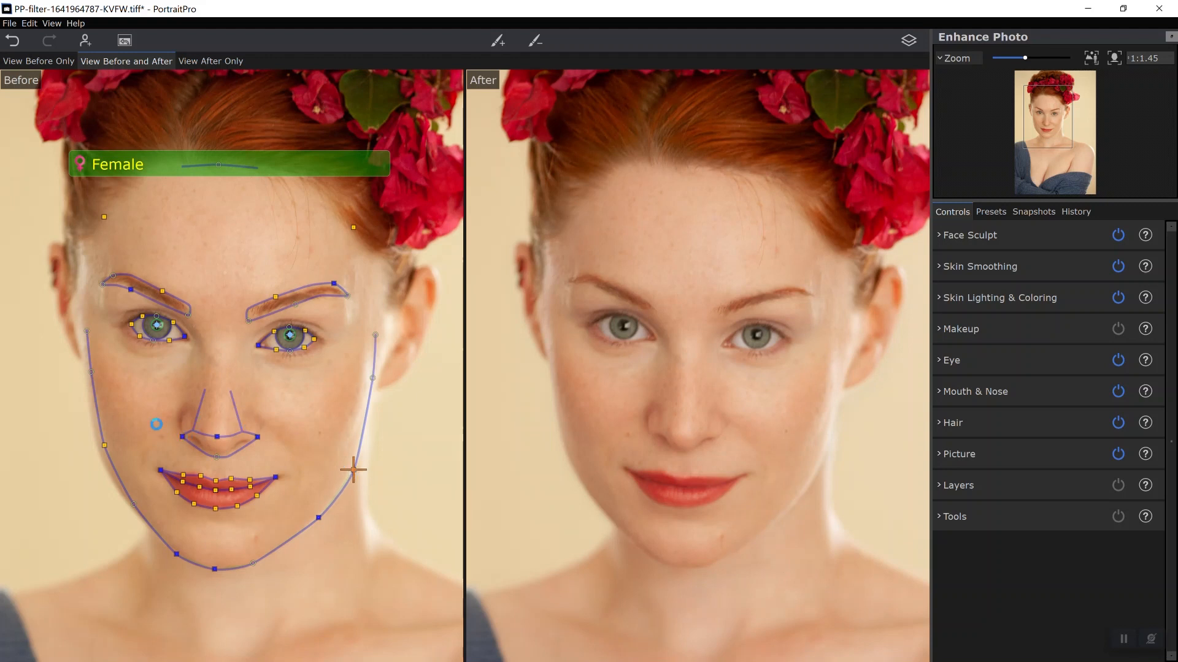
pyautogui.click(105, 446)
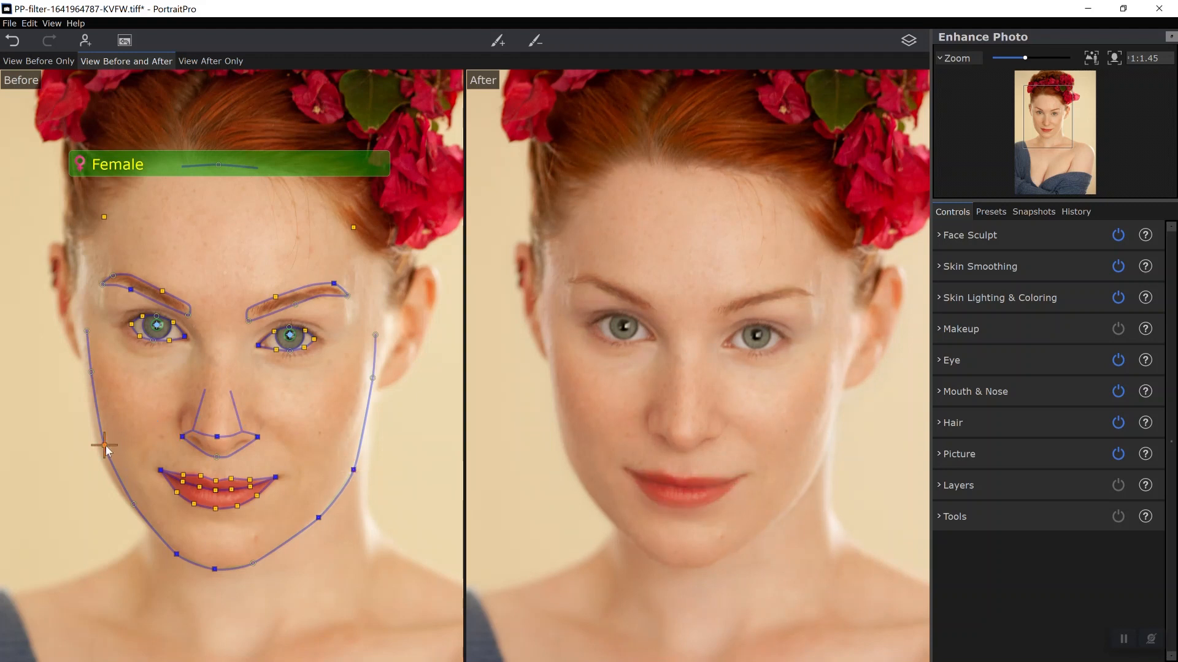
pyautogui.moveTo(104, 445); pyautogui.dragTo(98, 450)
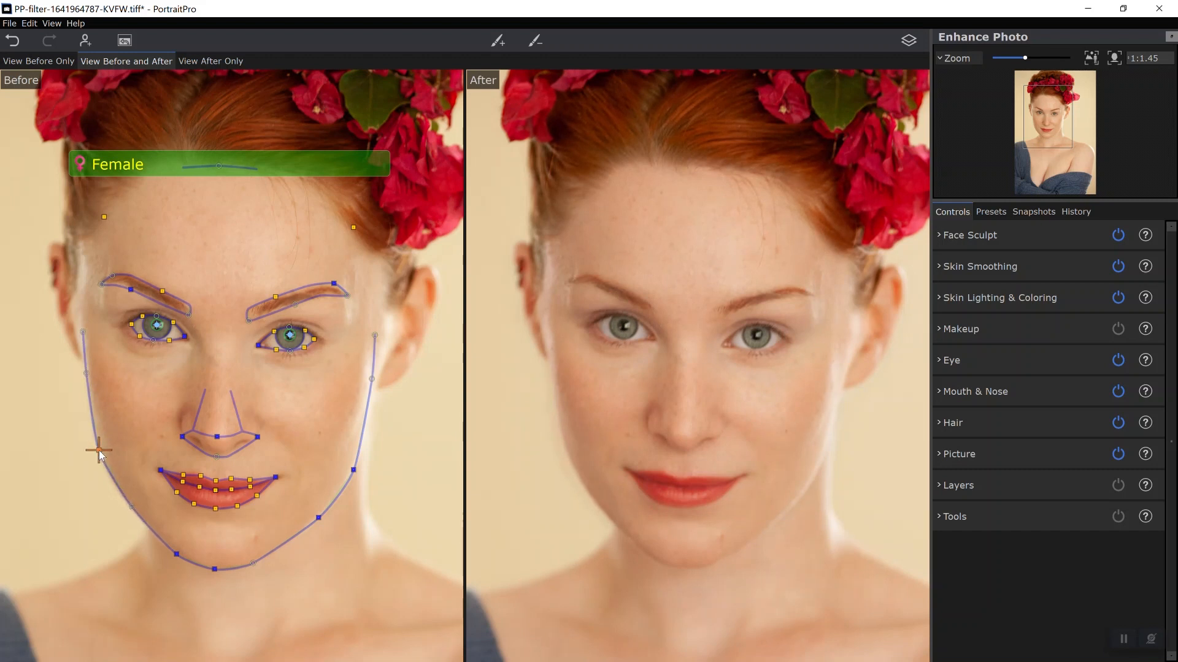
pyautogui.click(130, 506)
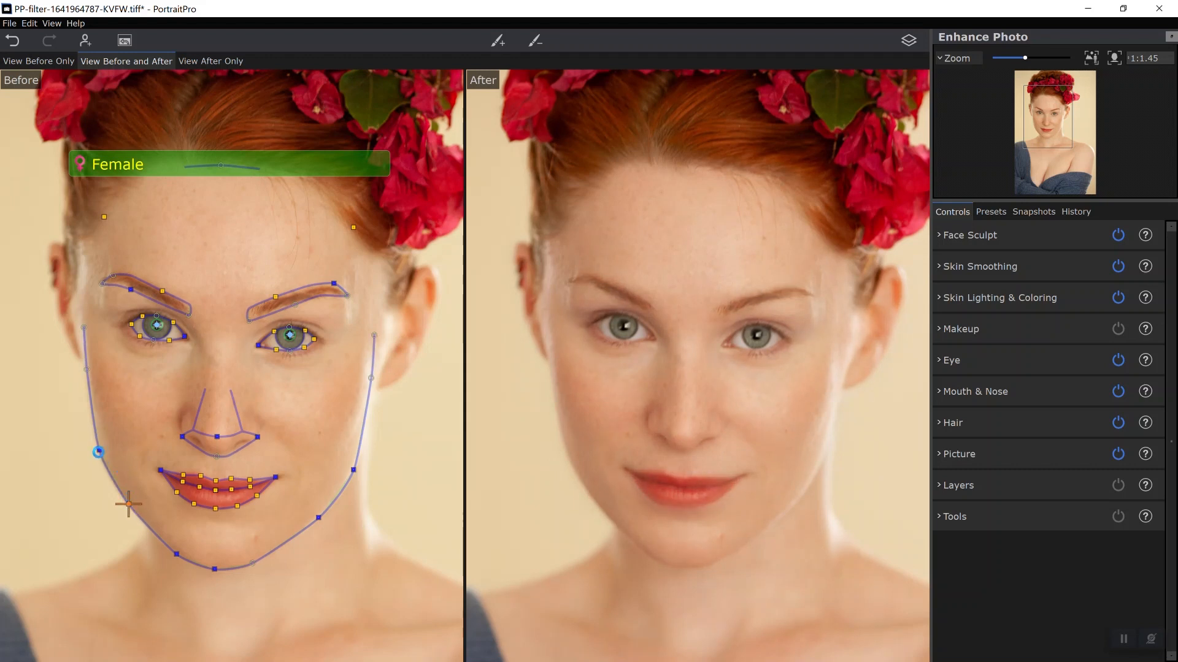
pyautogui.moveTo(98, 451); pyautogui.dragTo(95, 447)
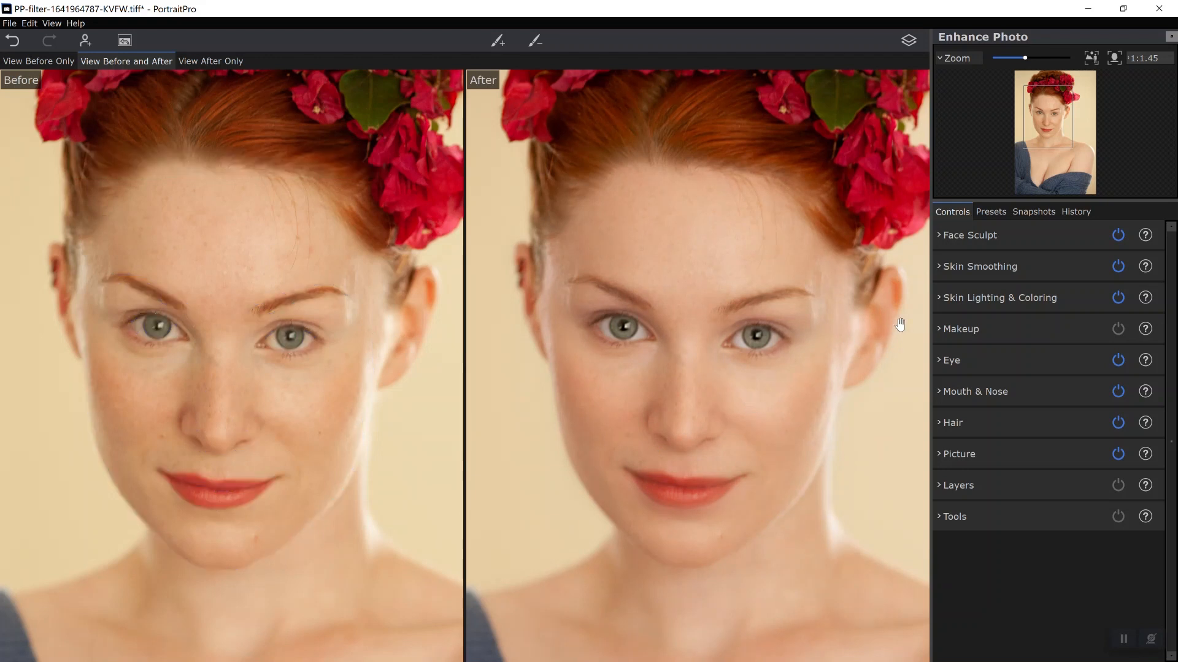
# Step: Reduce the overall Face Sculpt effect by setting its Master Fade to 12
pyautogui.click(941, 232)
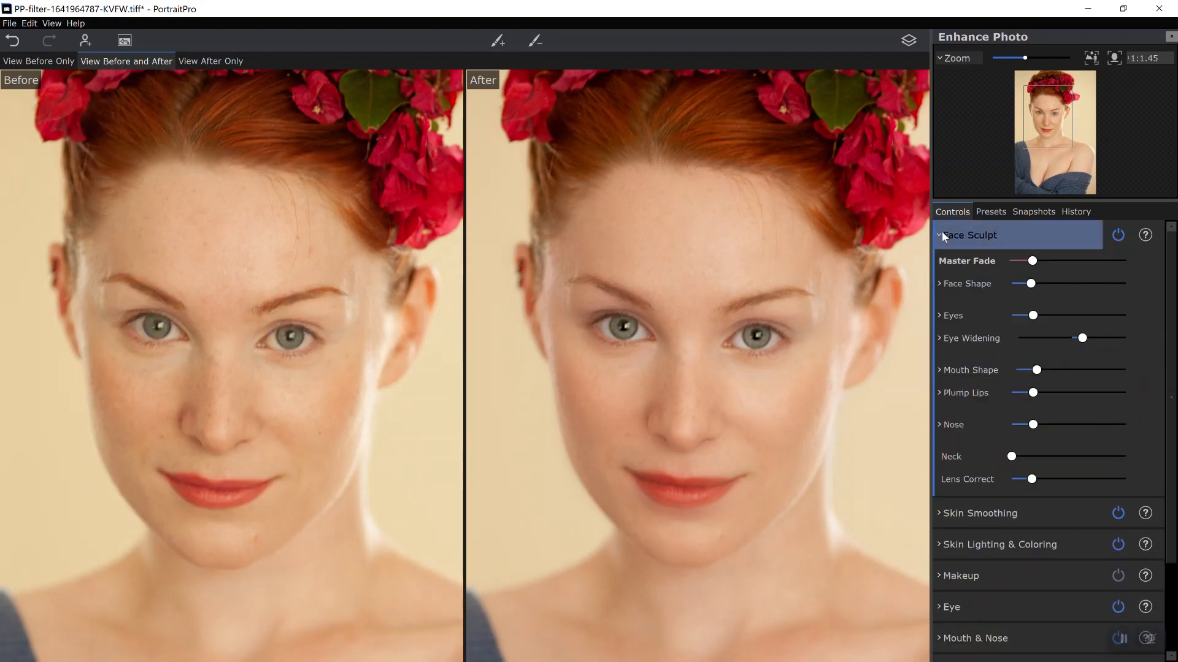
pyautogui.moveTo(1037, 259)
pyautogui.mouseDown()
pyautogui.moveTo(981, 263)
pyautogui.moveTo(1024, 262)
pyautogui.mouseUp()
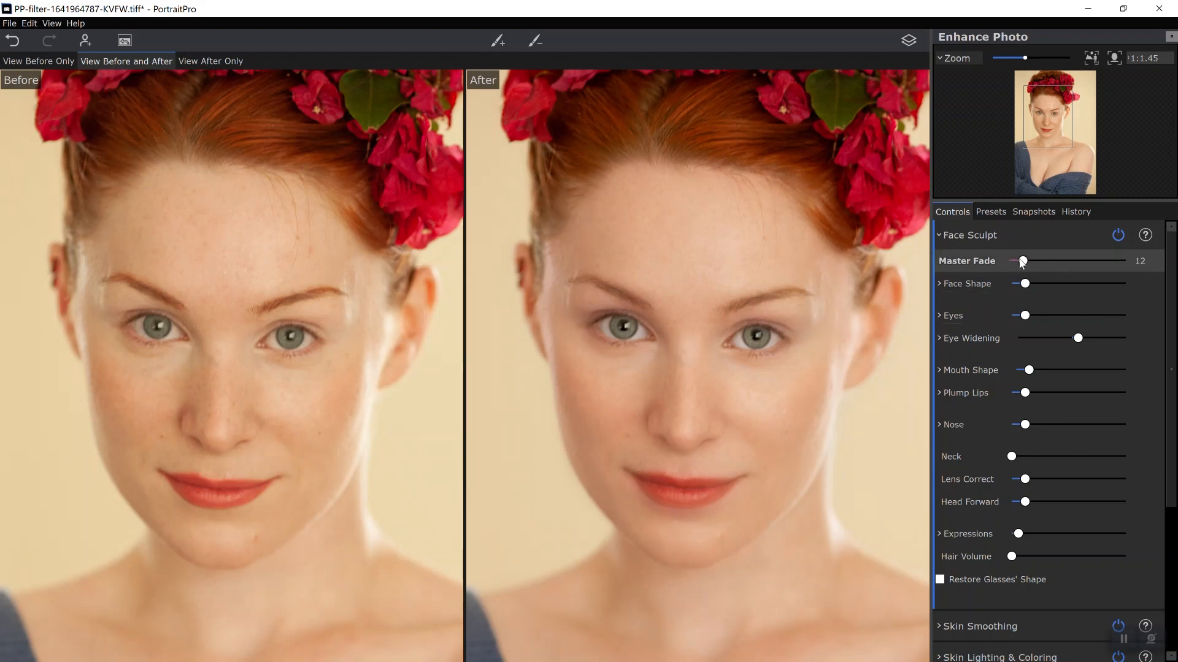
pyautogui.click(943, 238)
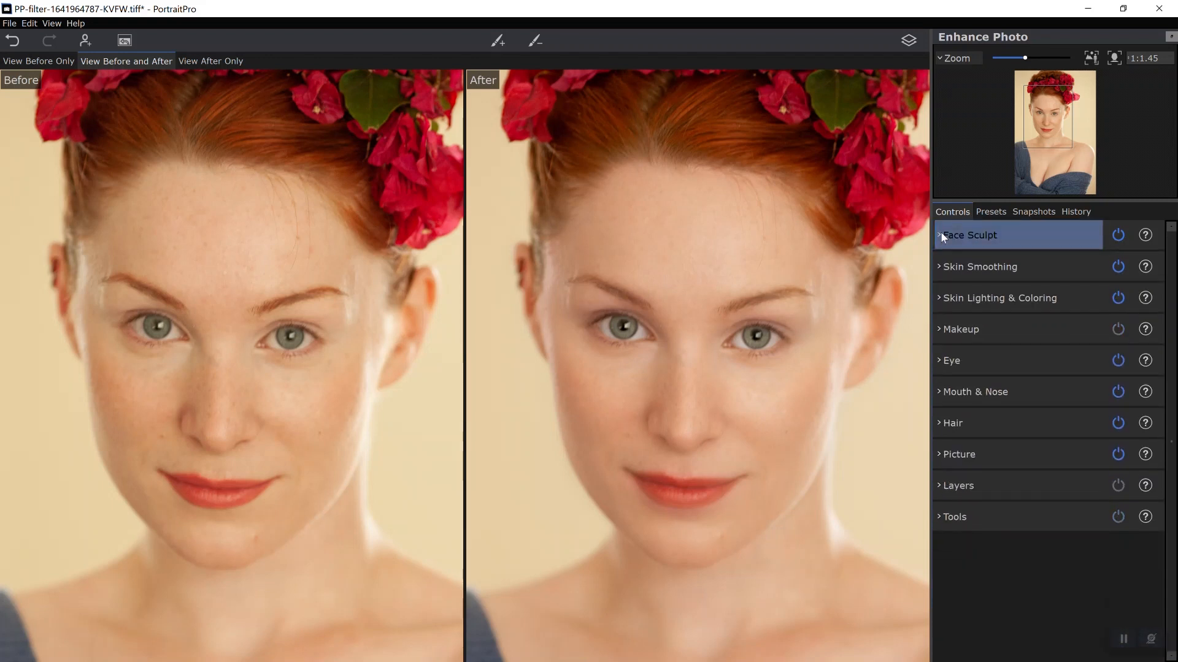
# Step: Open the skin mask for Skin Smoothing and cut back the mask over both eyebrows and around both eyes
pyautogui.click(987, 270)
pyautogui.click(988, 278)
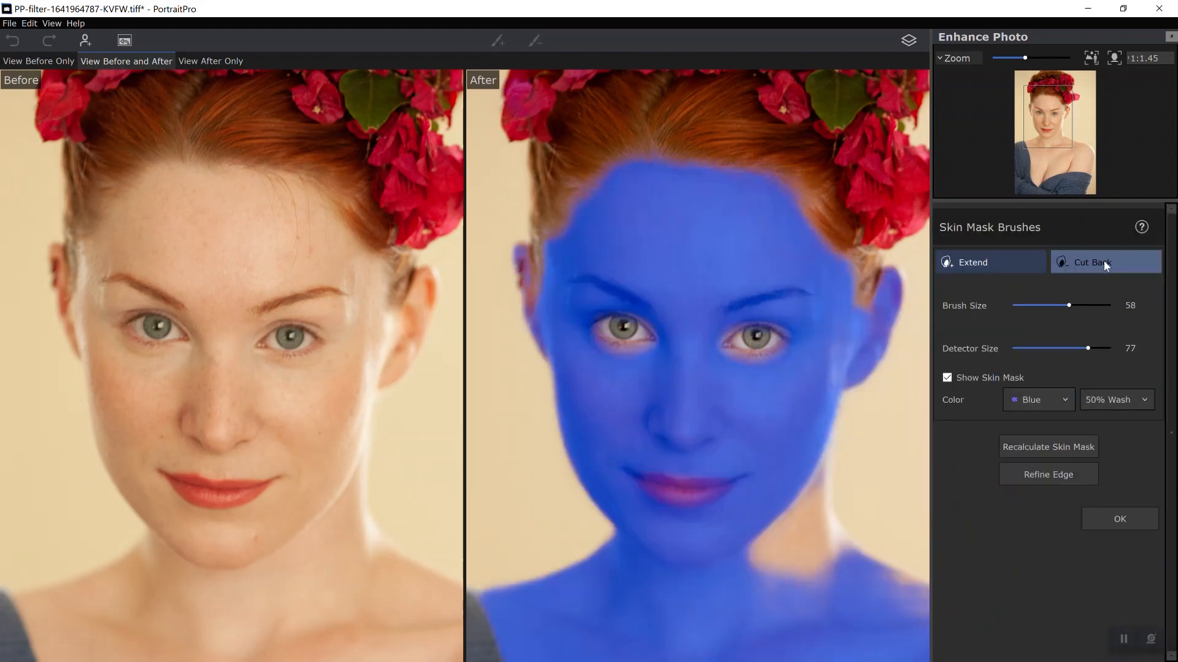
pyautogui.click(1103, 260)
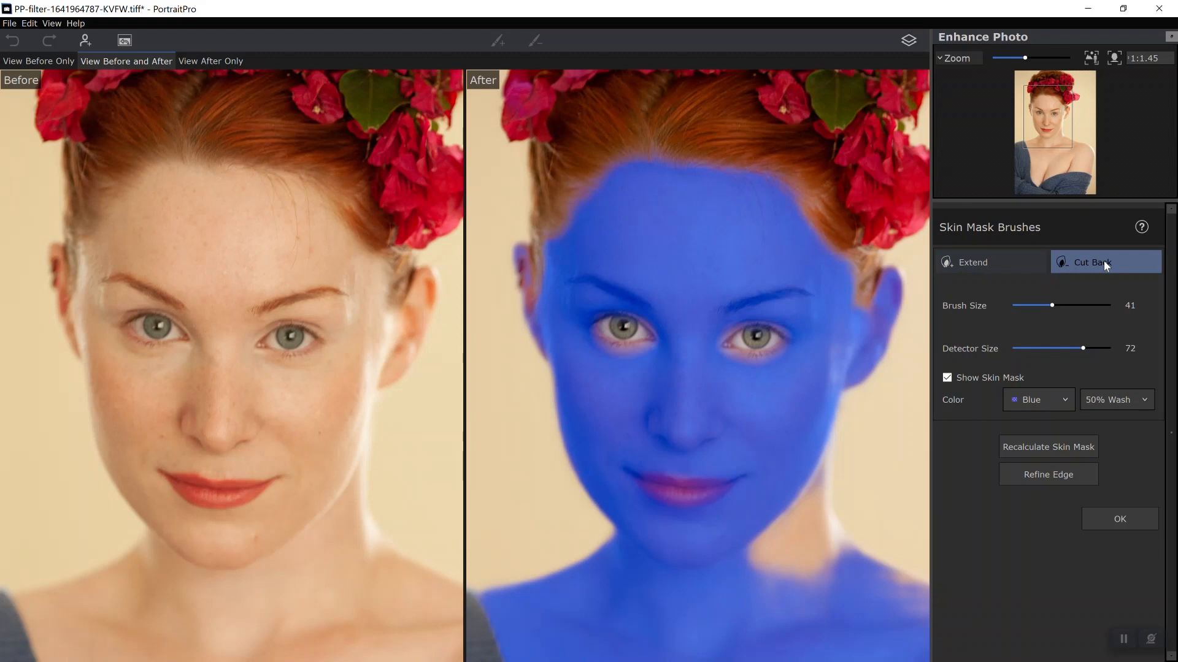
pyautogui.moveTo(727, 314); pyautogui.dragTo(809, 293)
pyautogui.moveTo(784, 343)
pyautogui.mouseDown()
pyautogui.moveTo(748, 330)
pyautogui.moveTo(780, 342)
pyautogui.moveTo(728, 337)
pyautogui.mouseUp()
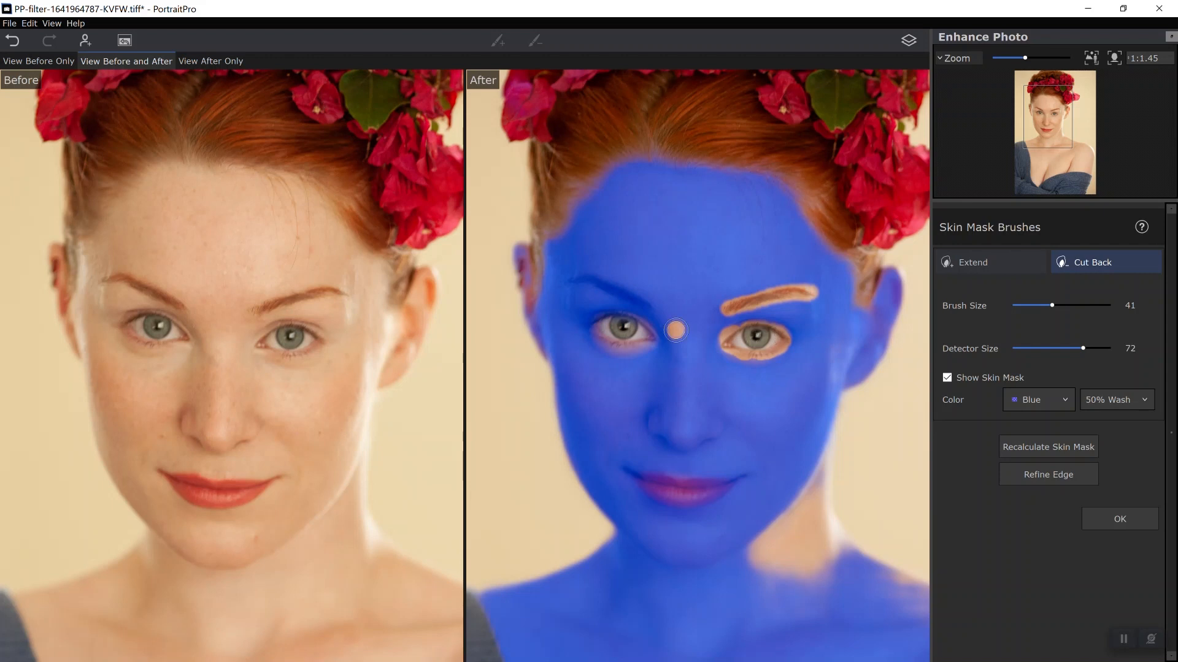
pyautogui.moveTo(638, 327)
pyautogui.mouseDown()
pyautogui.moveTo(593, 327)
pyautogui.moveTo(622, 344)
pyautogui.mouseUp()
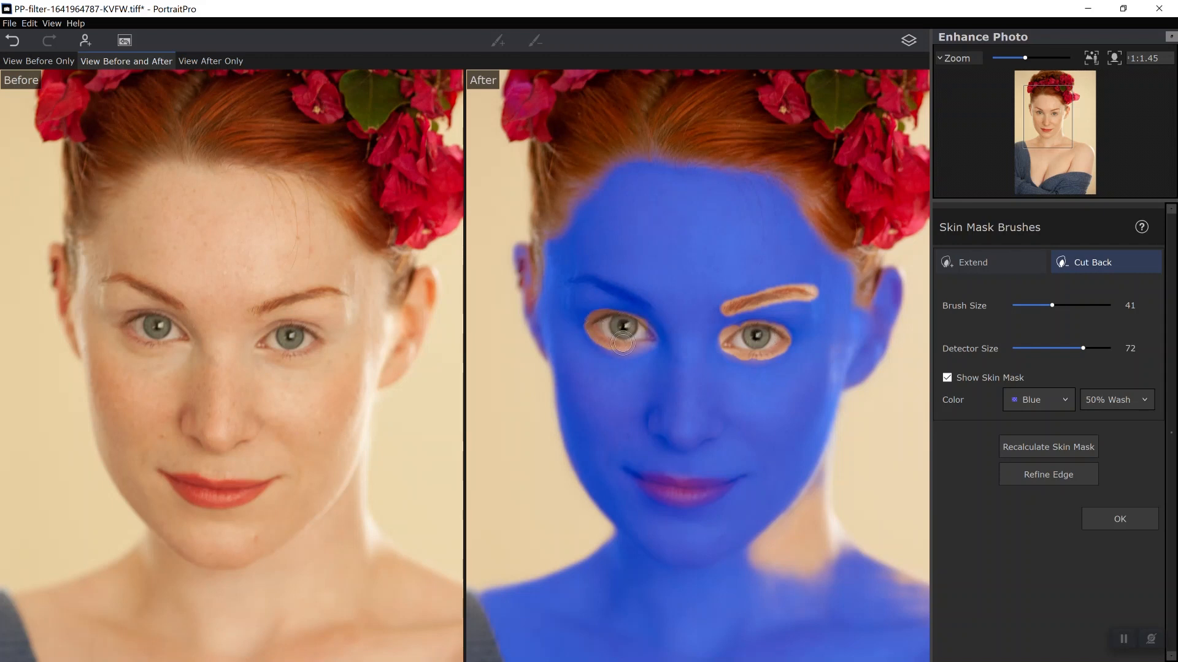
pyautogui.click(644, 305)
pyautogui.moveTo(640, 304)
pyautogui.mouseDown()
pyautogui.moveTo(607, 283)
pyautogui.moveTo(573, 283)
pyautogui.mouseUp()
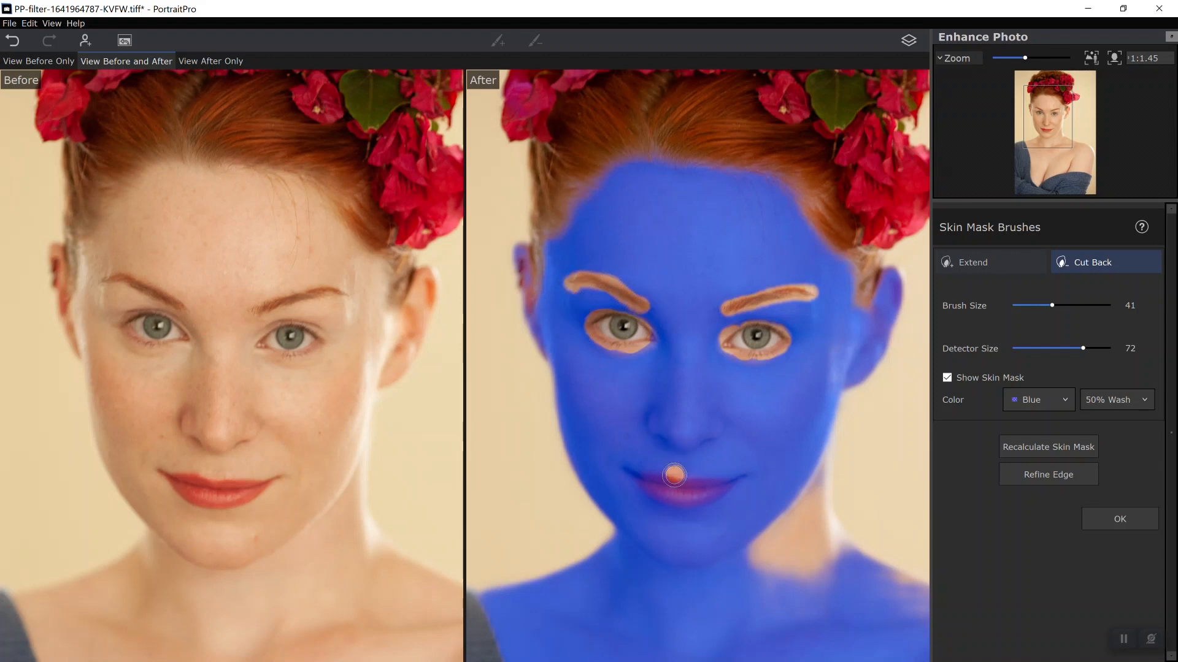
# Step: Extend the skin mask over the uncovered side of the neck and the adjoining shoulder
pyautogui.click(1003, 264)
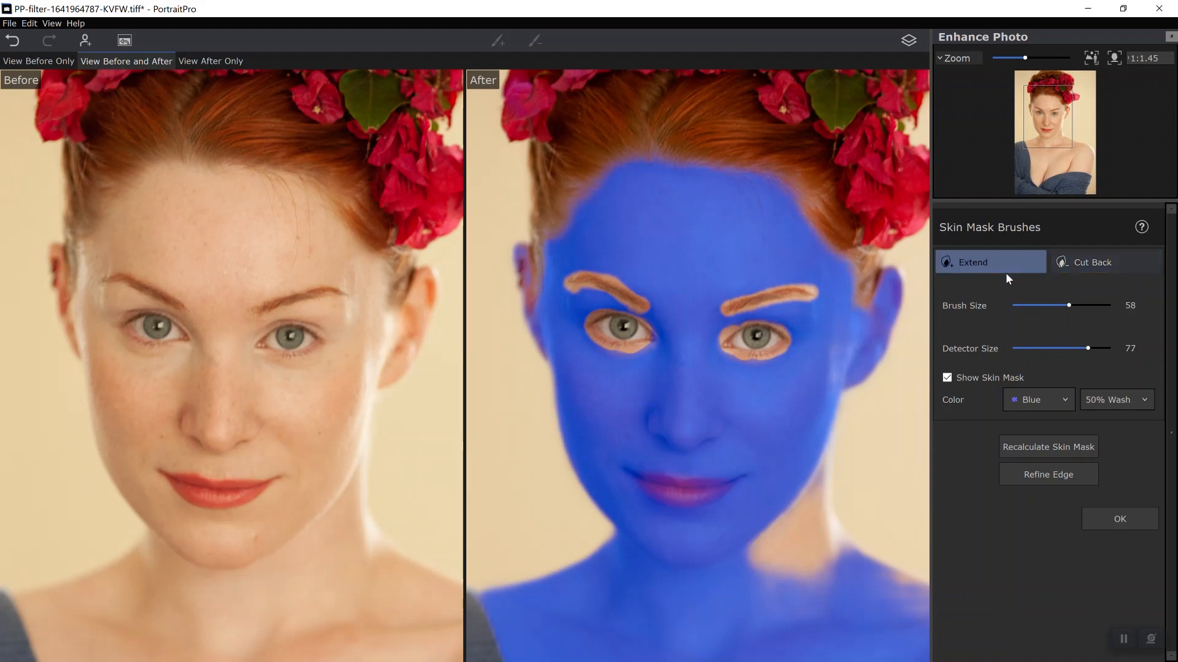
pyautogui.click(814, 495)
pyautogui.moveTo(814, 496)
pyautogui.mouseDown()
pyautogui.moveTo(808, 570)
pyautogui.moveTo(822, 561)
pyautogui.moveTo(819, 487)
pyautogui.moveTo(774, 567)
pyautogui.moveTo(798, 524)
pyautogui.moveTo(752, 552)
pyautogui.moveTo(811, 490)
pyautogui.mouseUp()
pyautogui.moveTo(776, 537)
pyautogui.mouseDown()
pyautogui.moveTo(779, 602)
pyautogui.moveTo(799, 606)
pyautogui.moveTo(826, 580)
pyautogui.mouseUp()
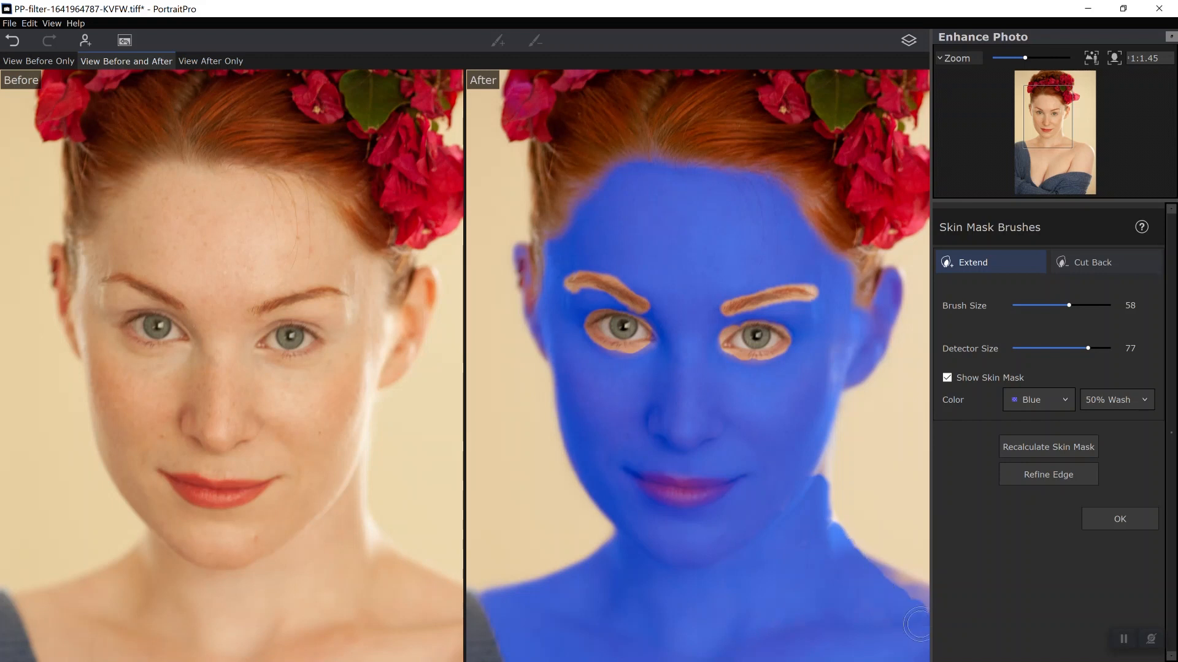
pyautogui.moveTo(912, 596)
pyautogui.mouseDown()
pyautogui.moveTo(848, 563)
pyautogui.moveTo(863, 544)
pyautogui.mouseUp()
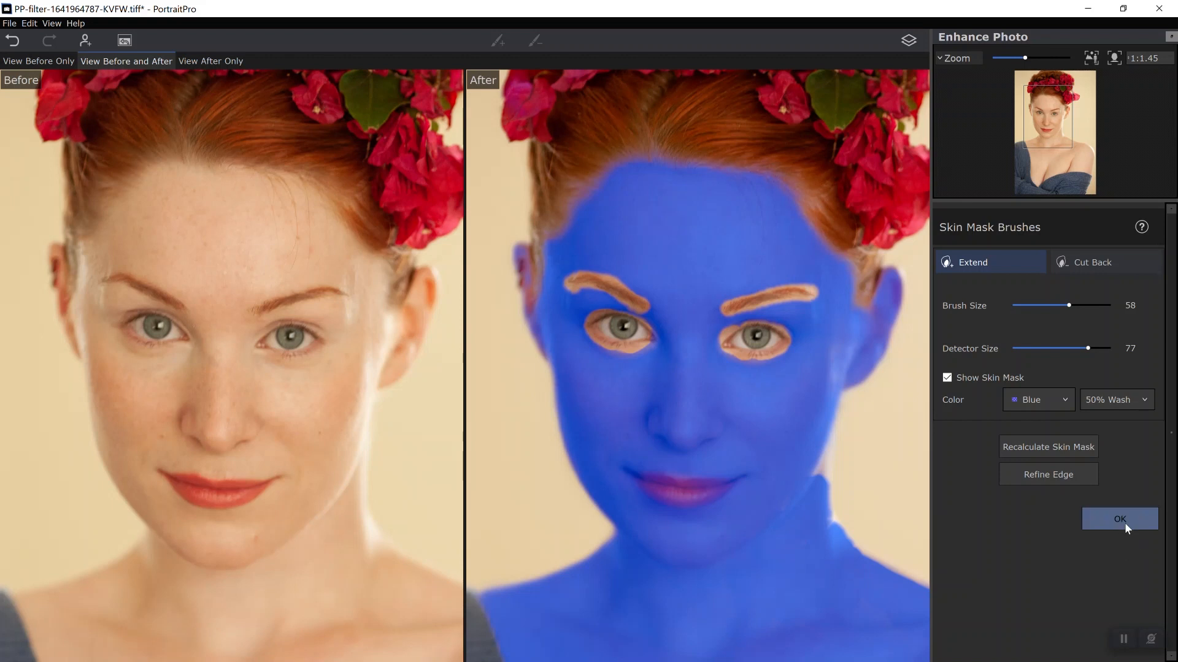
# Step: Cut back the skin mask from both ears and accept the edited mask
pyautogui.click(1095, 269)
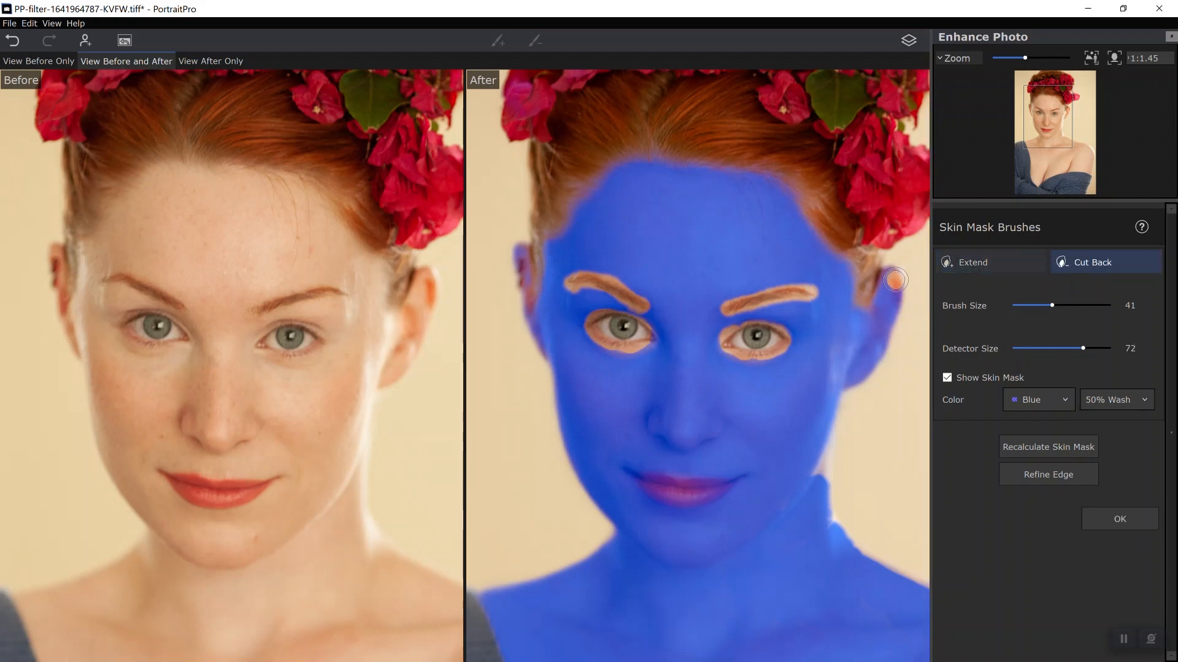
pyautogui.moveTo(894, 284); pyautogui.dragTo(870, 342)
pyautogui.moveTo(881, 296)
pyautogui.mouseDown()
pyautogui.moveTo(868, 357)
pyautogui.moveTo(890, 327)
pyautogui.moveTo(899, 275)
pyautogui.moveTo(891, 352)
pyautogui.moveTo(883, 269)
pyautogui.moveTo(852, 383)
pyautogui.moveTo(868, 364)
pyautogui.mouseUp()
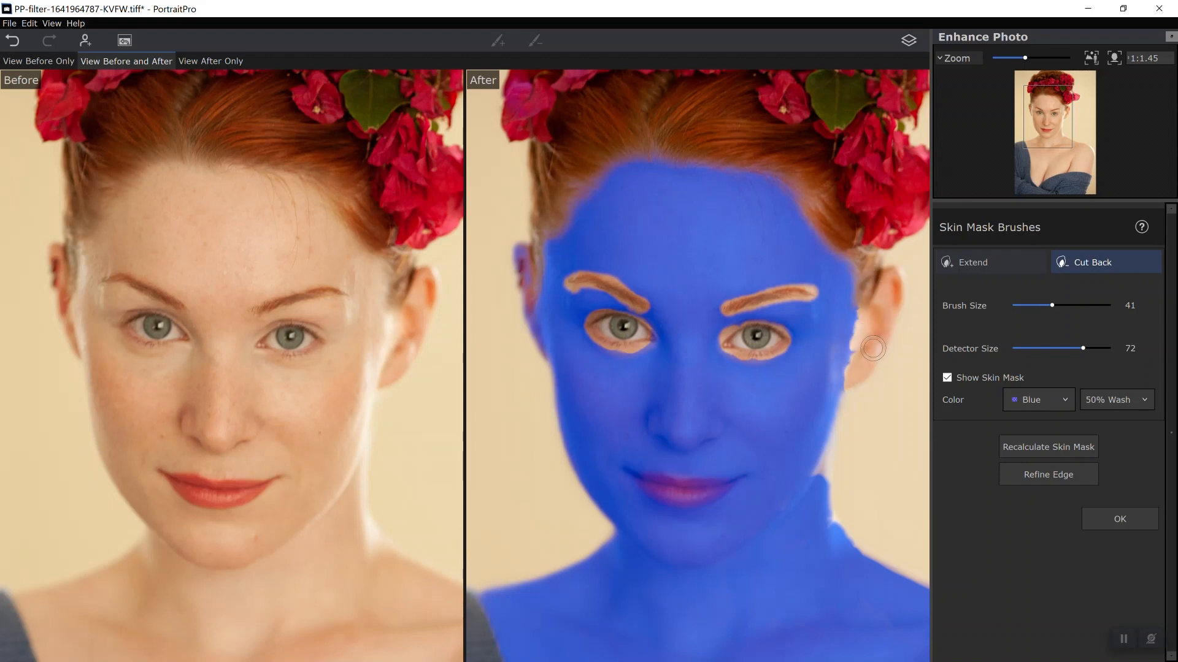
pyautogui.moveTo(517, 245)
pyautogui.mouseDown()
pyautogui.moveTo(524, 303)
pyautogui.moveTo(517, 237)
pyautogui.moveTo(537, 393)
pyautogui.mouseUp()
pyautogui.click(657, 500)
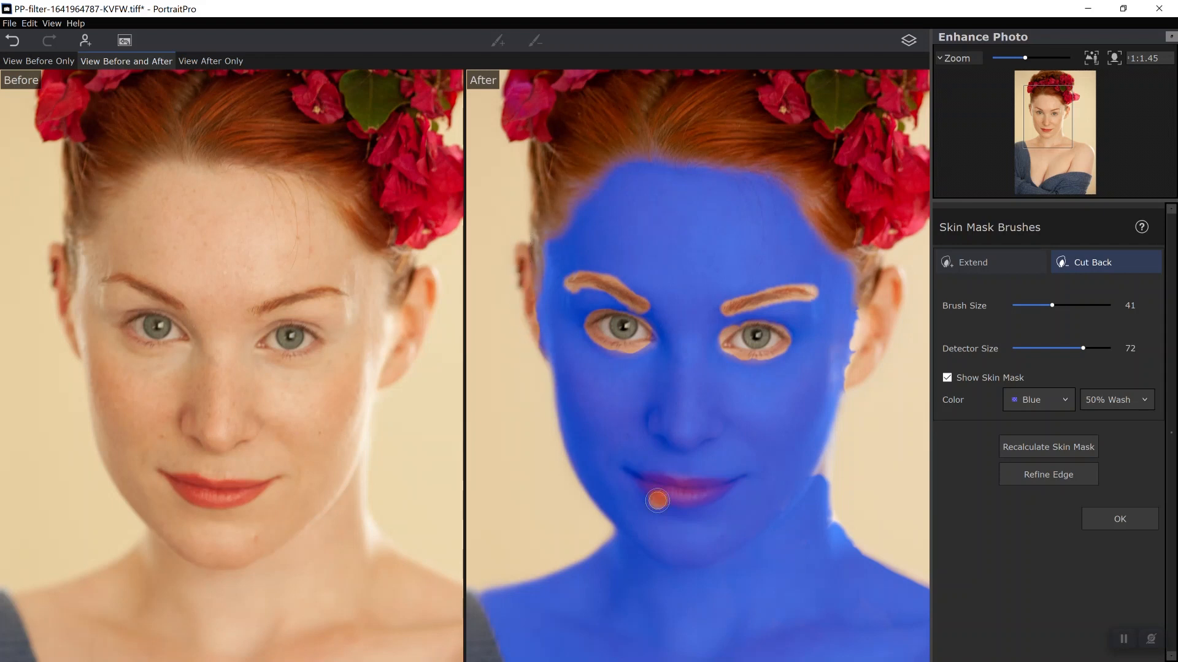
pyautogui.click(1109, 516)
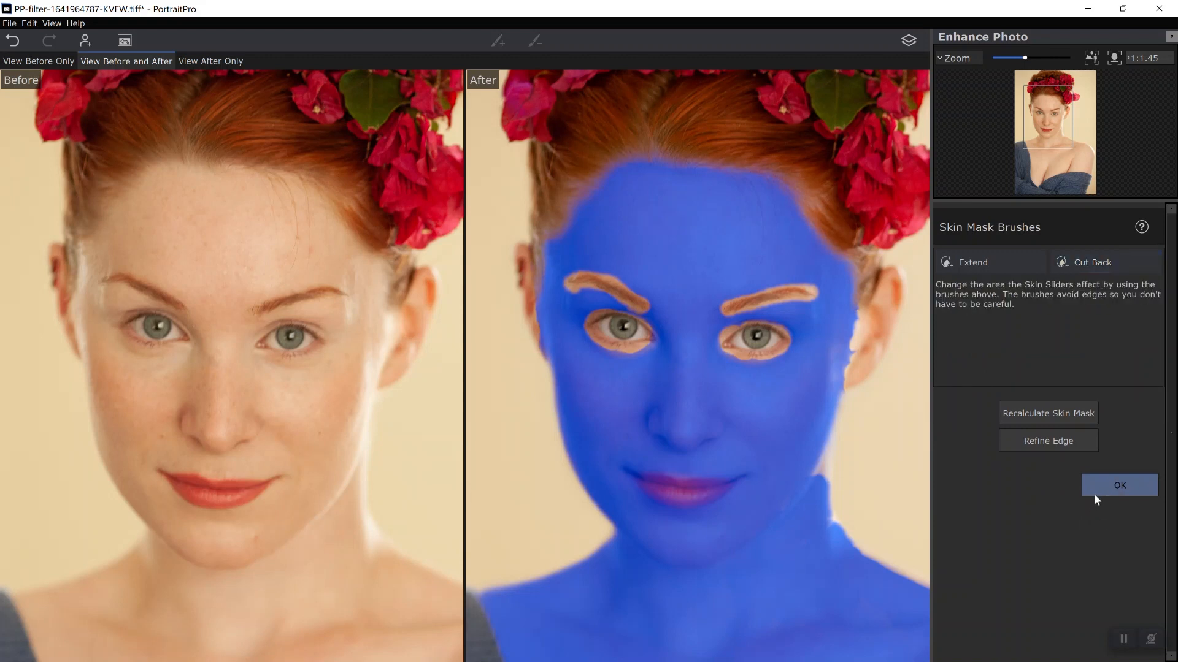
# Step: Leave the skin mask editor, close the Skin Smoothing controls and open Skin Lighting & Coloring
pyautogui.click(1094, 494)
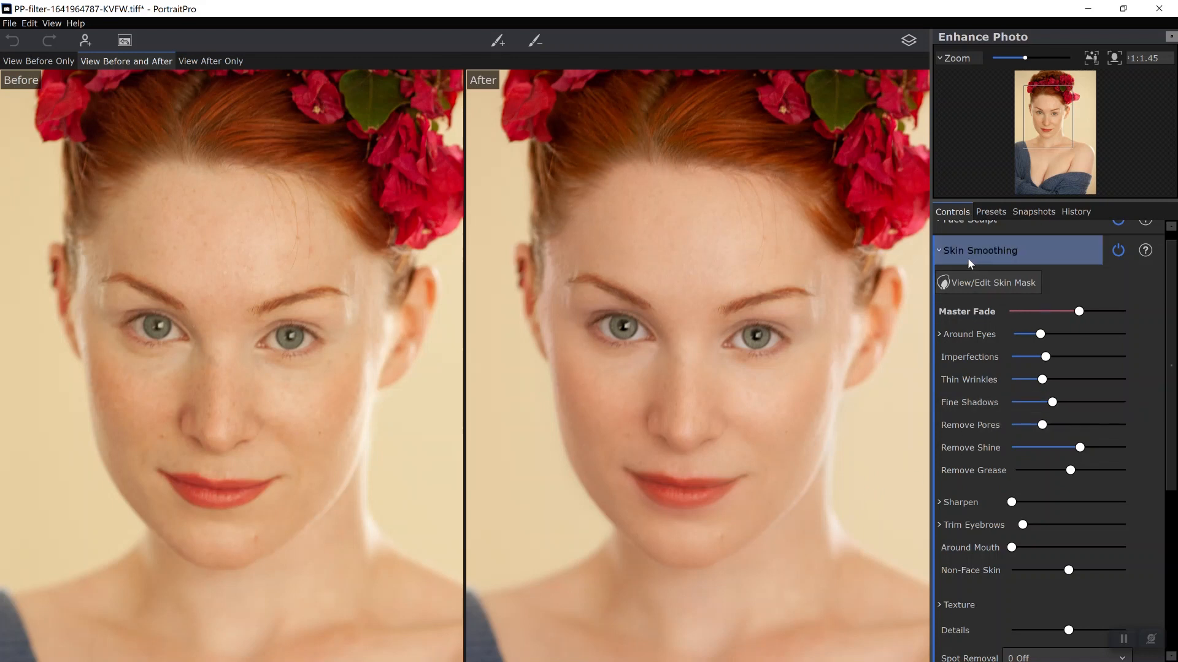
pyautogui.click(944, 247)
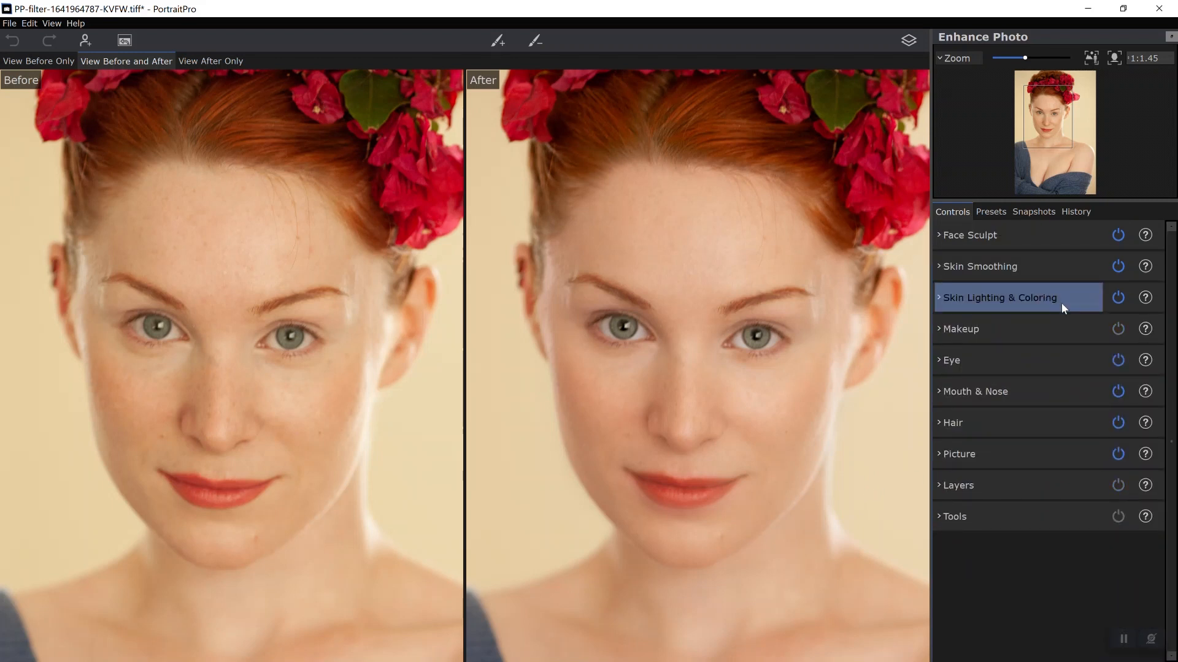
pyautogui.click(989, 301)
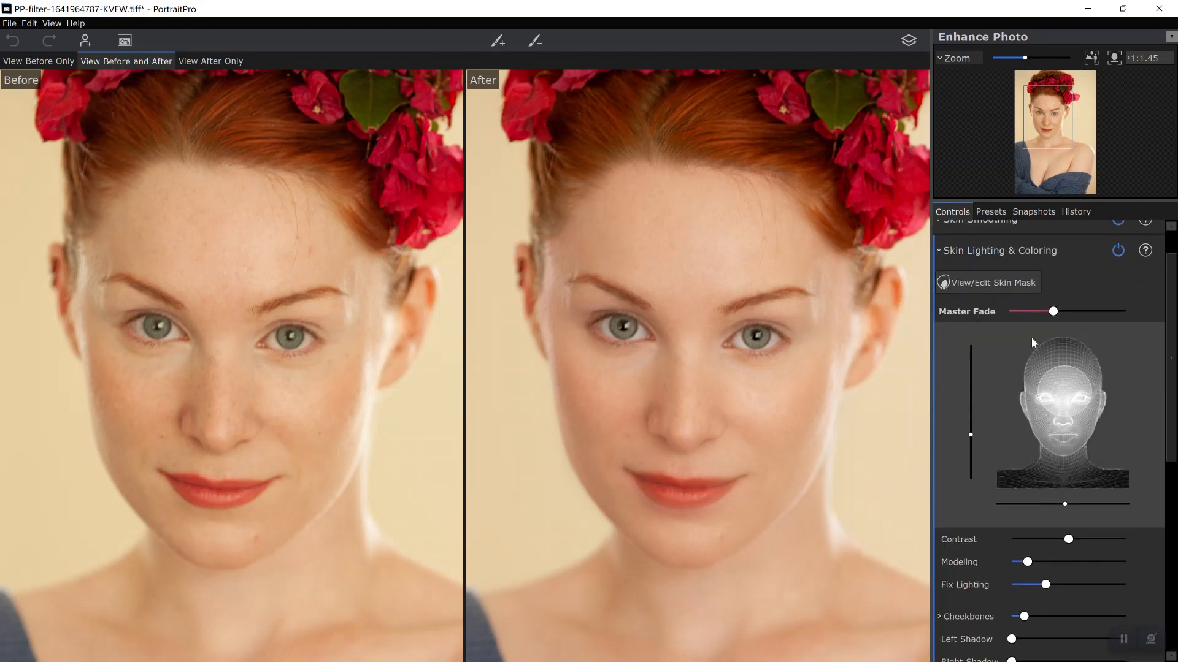
# Step: Compare the portrait with Skin Lighting & Coloring switched off and on
pyautogui.click(1117, 251)
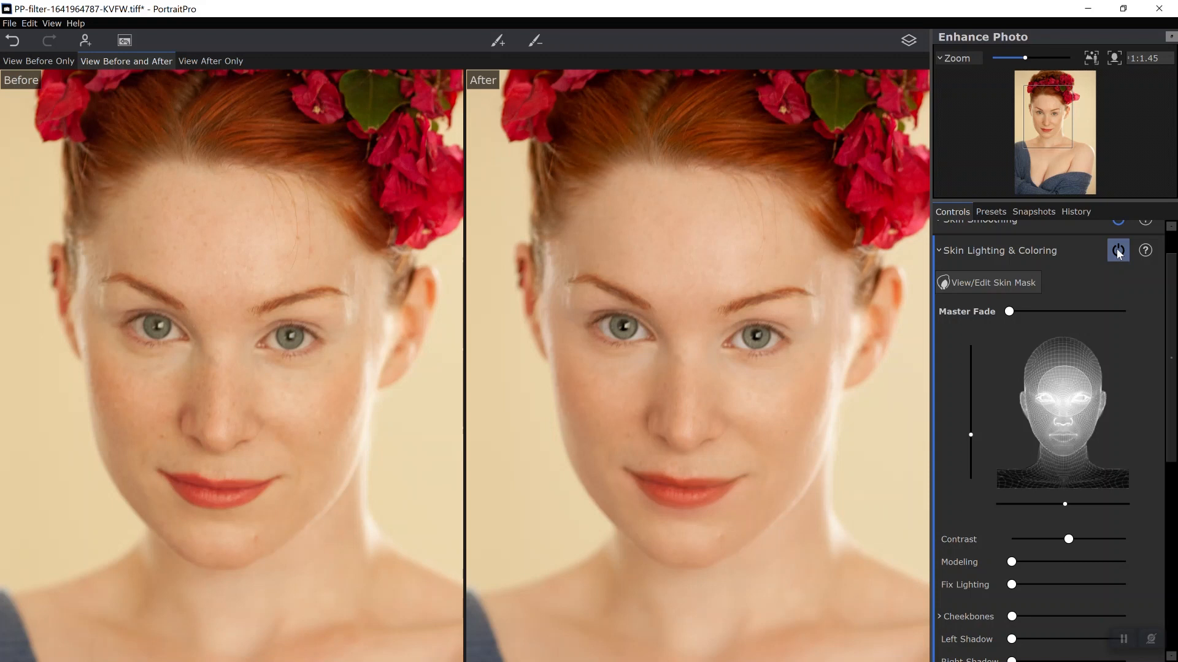
pyautogui.click(1117, 252)
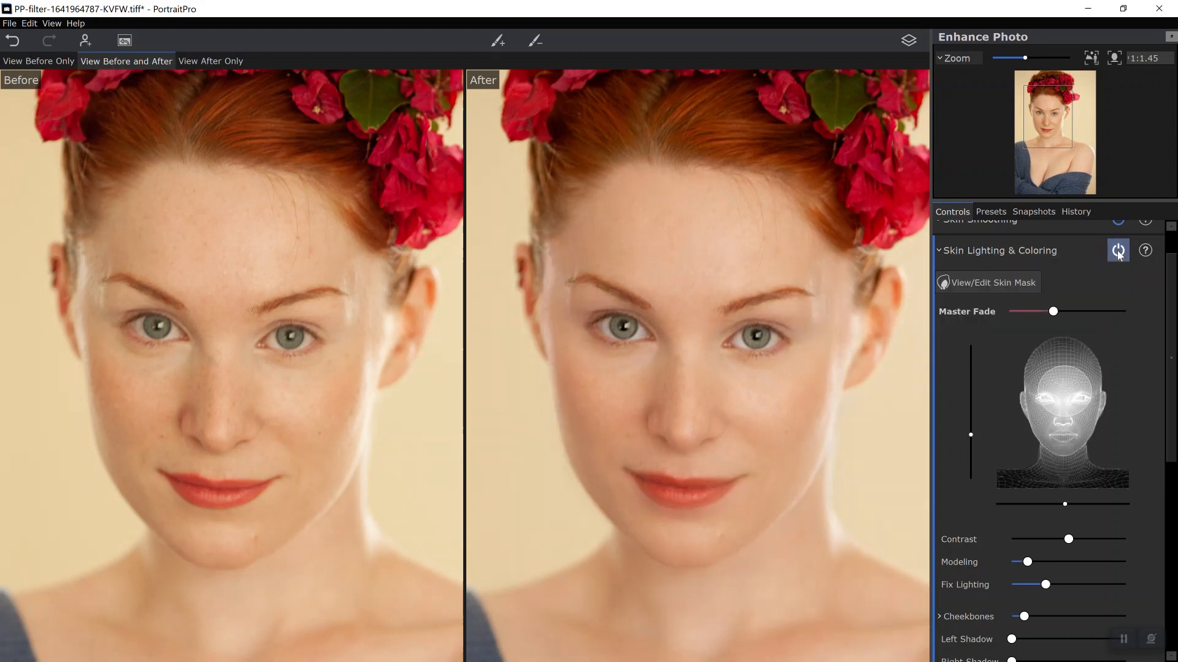
pyautogui.click(1118, 252)
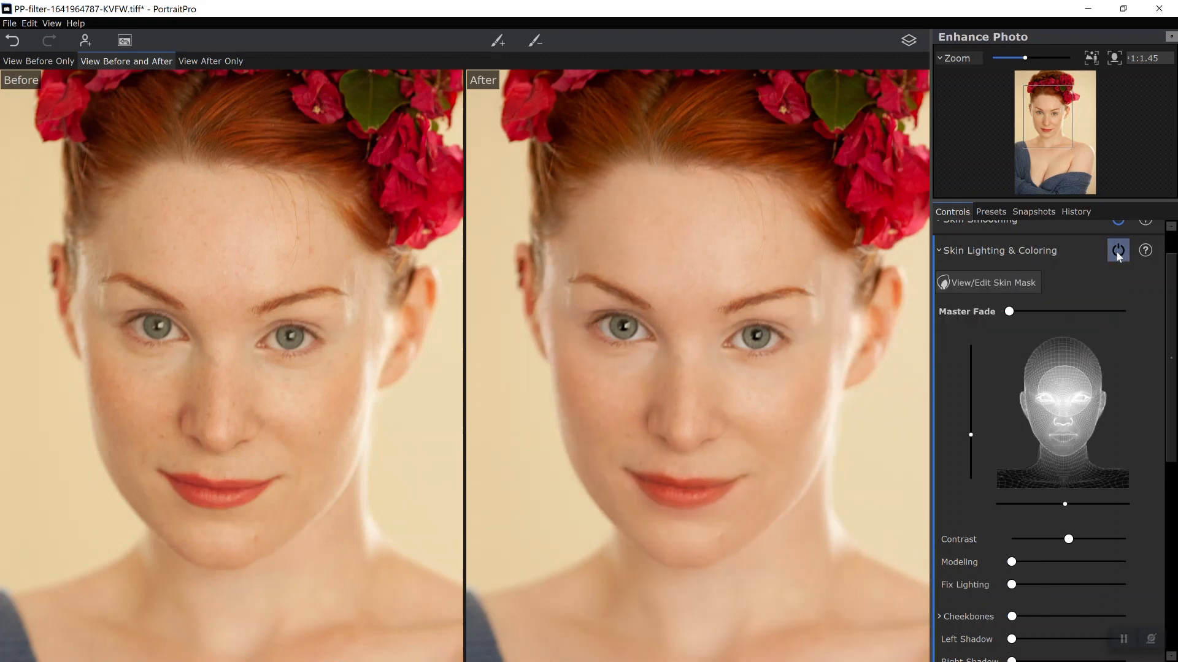
pyautogui.click(1117, 253)
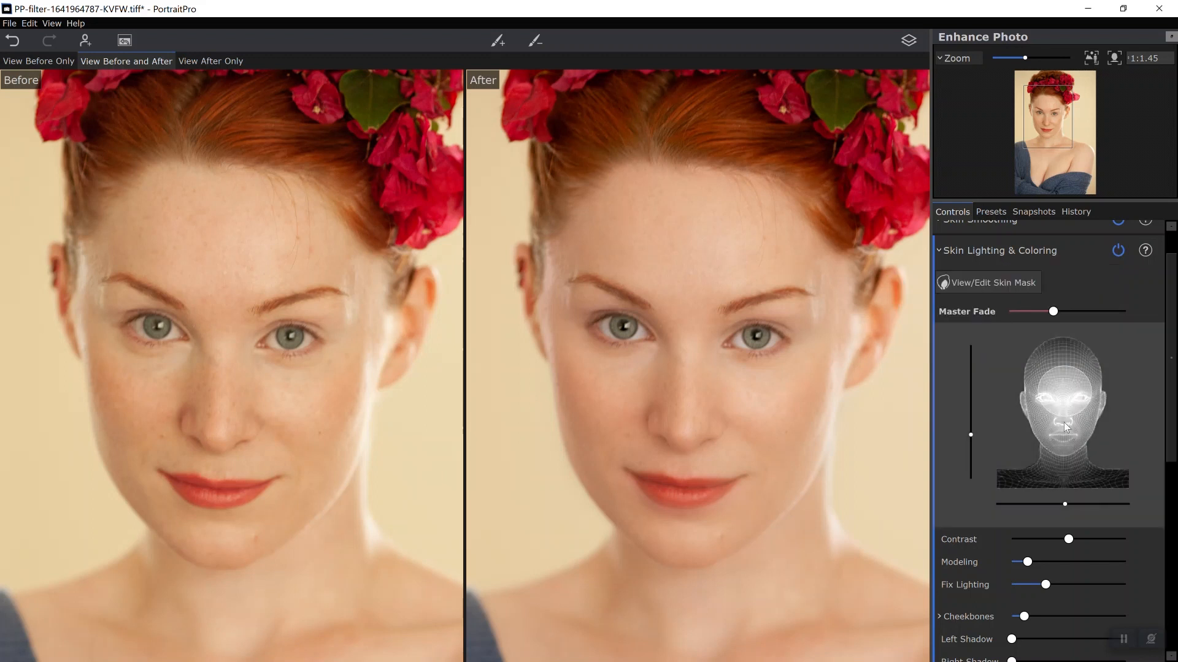
# Step: Slightly lower the Contrast in Skin Lighting & Coloring and check the portrait with the section off and on
pyautogui.moveTo(1064, 418); pyautogui.dragTo(1064, 420)
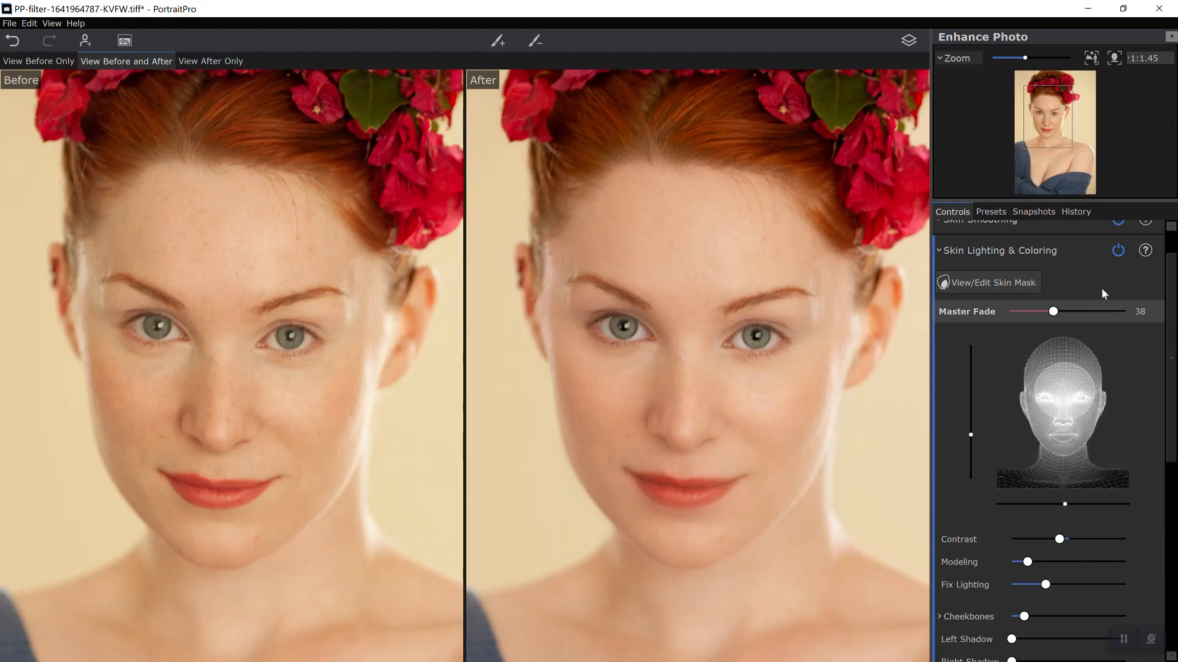
pyautogui.click(1117, 253)
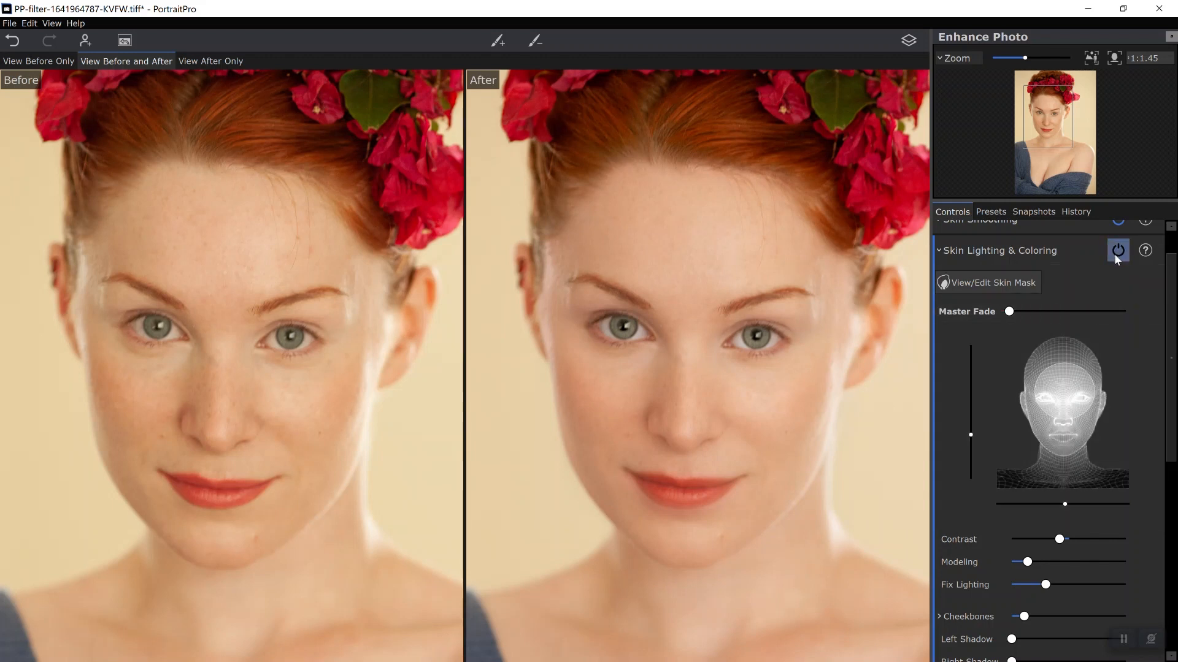
pyautogui.click(1117, 253)
pyautogui.click(1117, 252)
pyautogui.click(1117, 253)
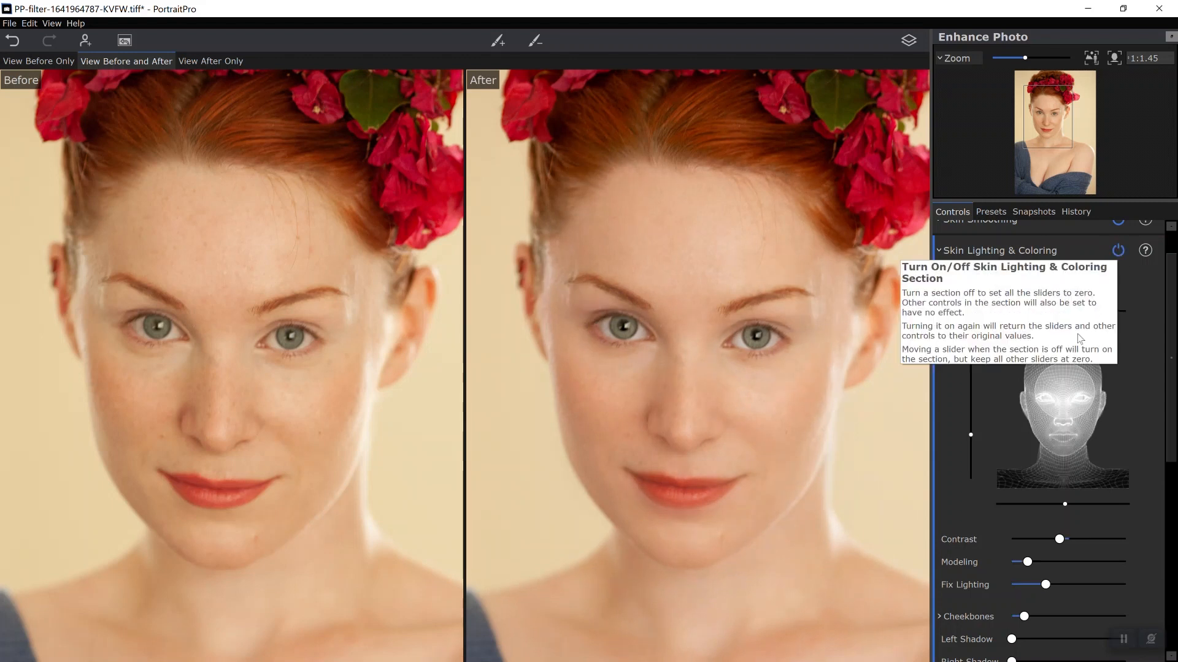
# Step: Open the skin mask from Skin Lighting & Coloring, cut it back over the lips and accept the edited mask
pyautogui.click(1019, 291)
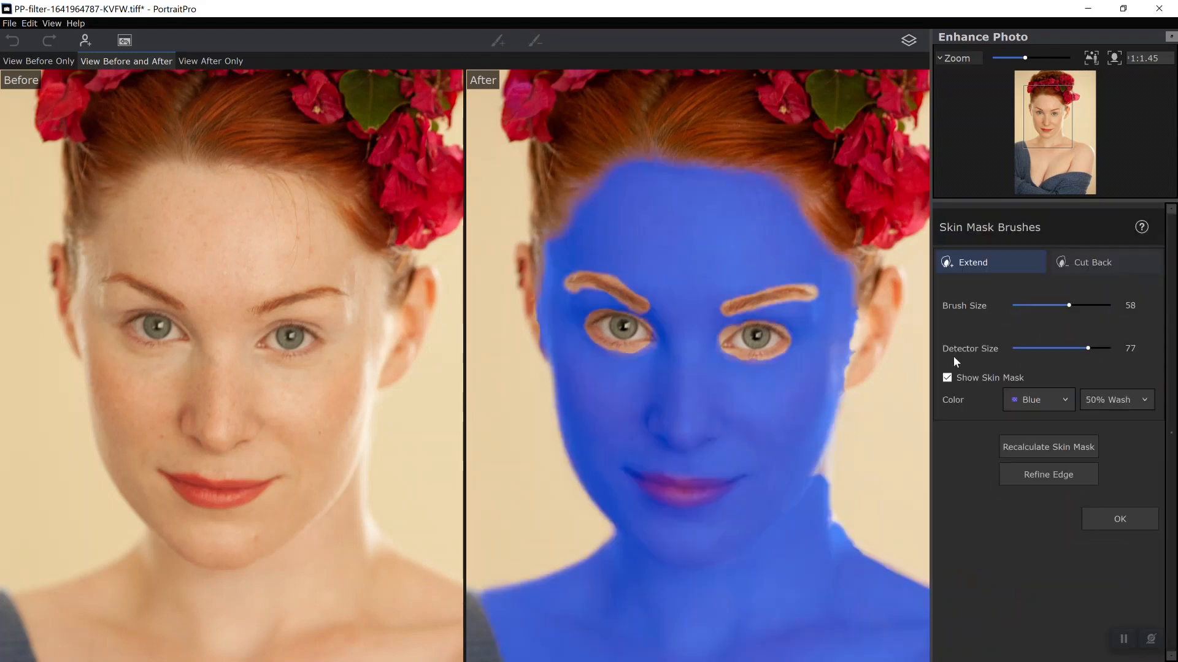
pyautogui.click(1080, 270)
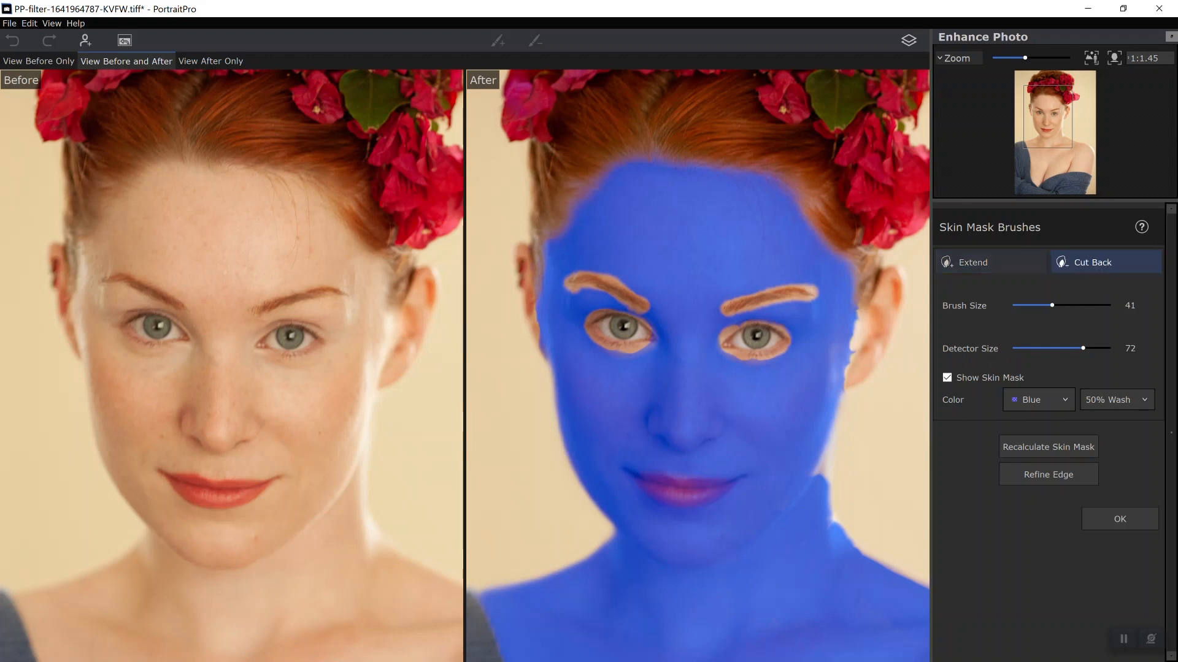
pyautogui.moveTo(722, 483)
pyautogui.mouseDown()
pyautogui.moveTo(645, 481)
pyautogui.moveTo(673, 496)
pyautogui.moveTo(718, 490)
pyautogui.mouseUp()
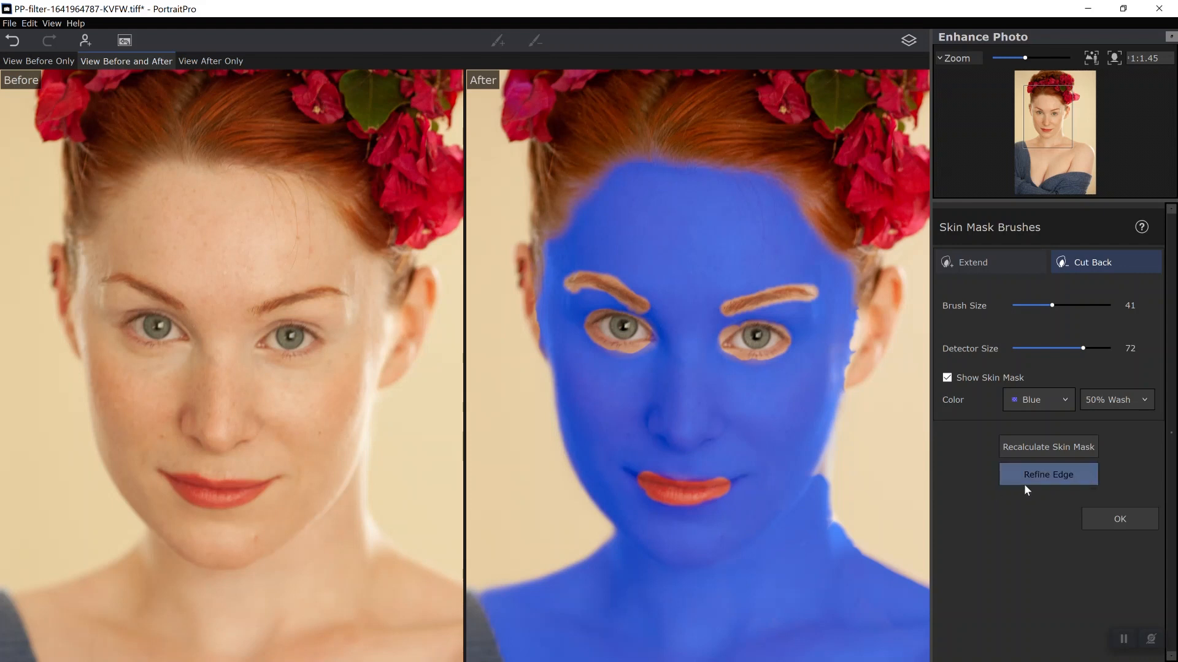
pyautogui.click(1118, 518)
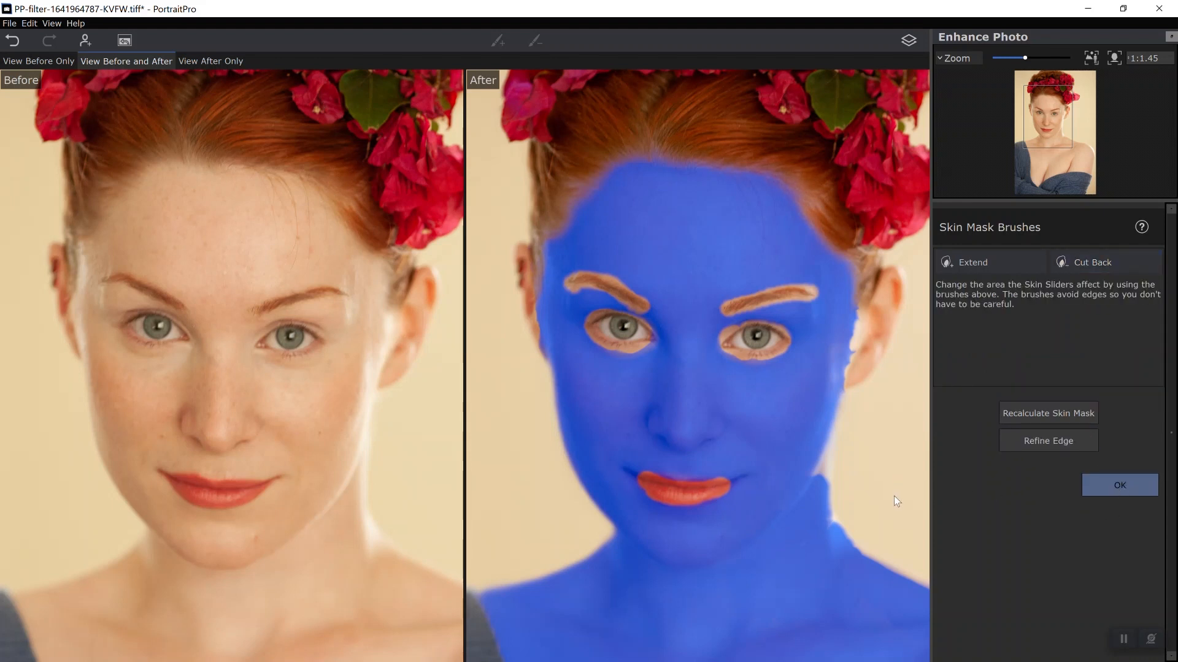
pyautogui.click(1119, 486)
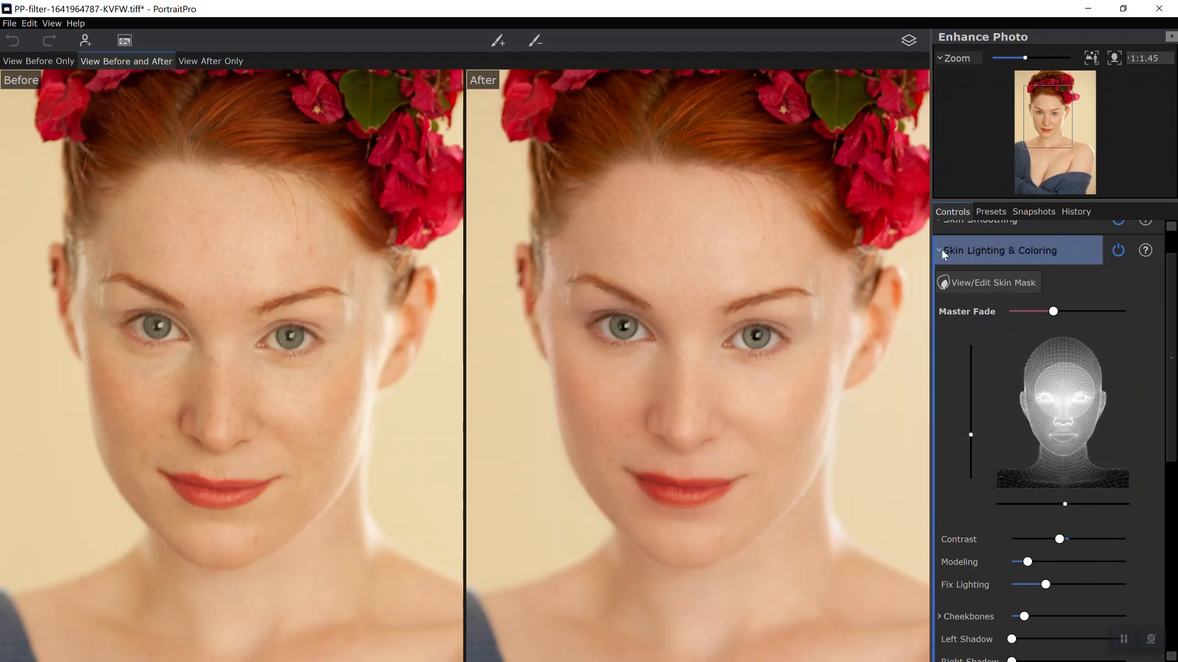
# Step: Try the Smokey eyes effect at 0 and at several strengths, leaving it slightly weaker than its original setting
pyautogui.scroll(-3, 1156, 405)
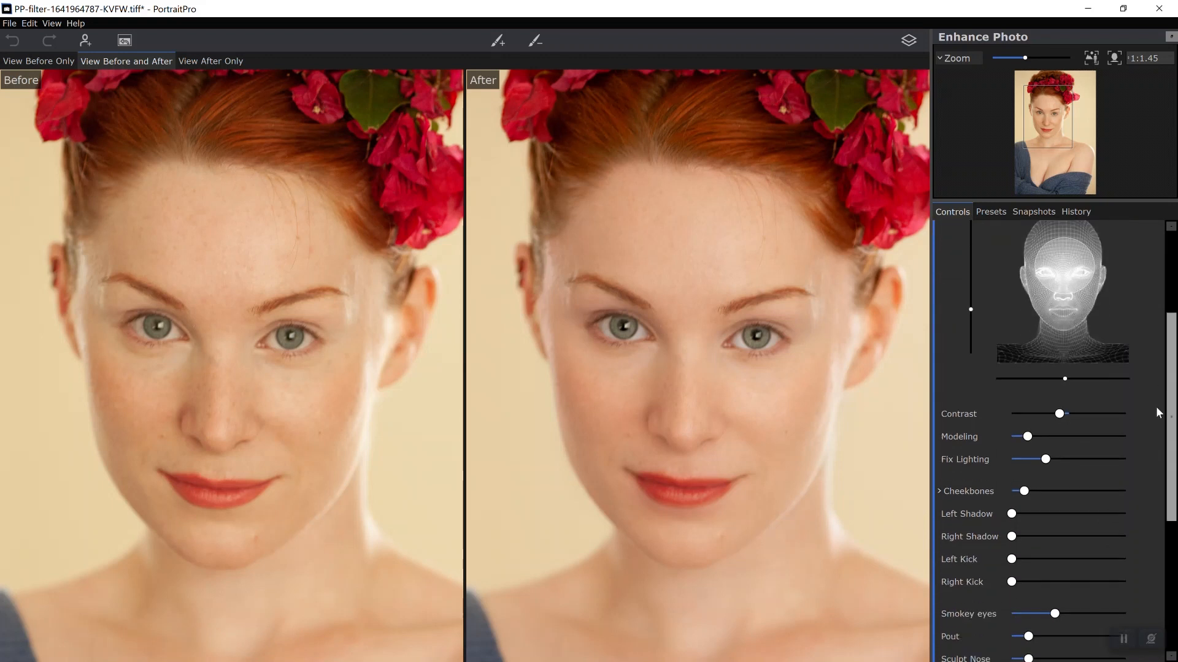
pyautogui.scroll(-5, 1157, 400)
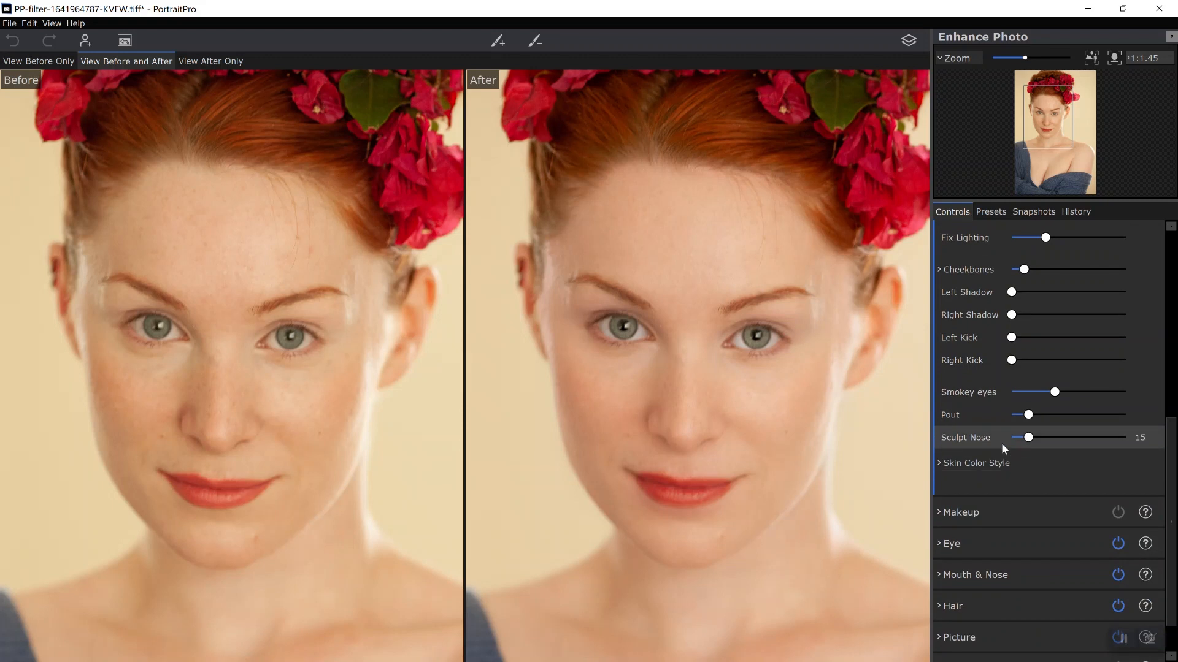
pyautogui.moveTo(1054, 392); pyautogui.dragTo(962, 388)
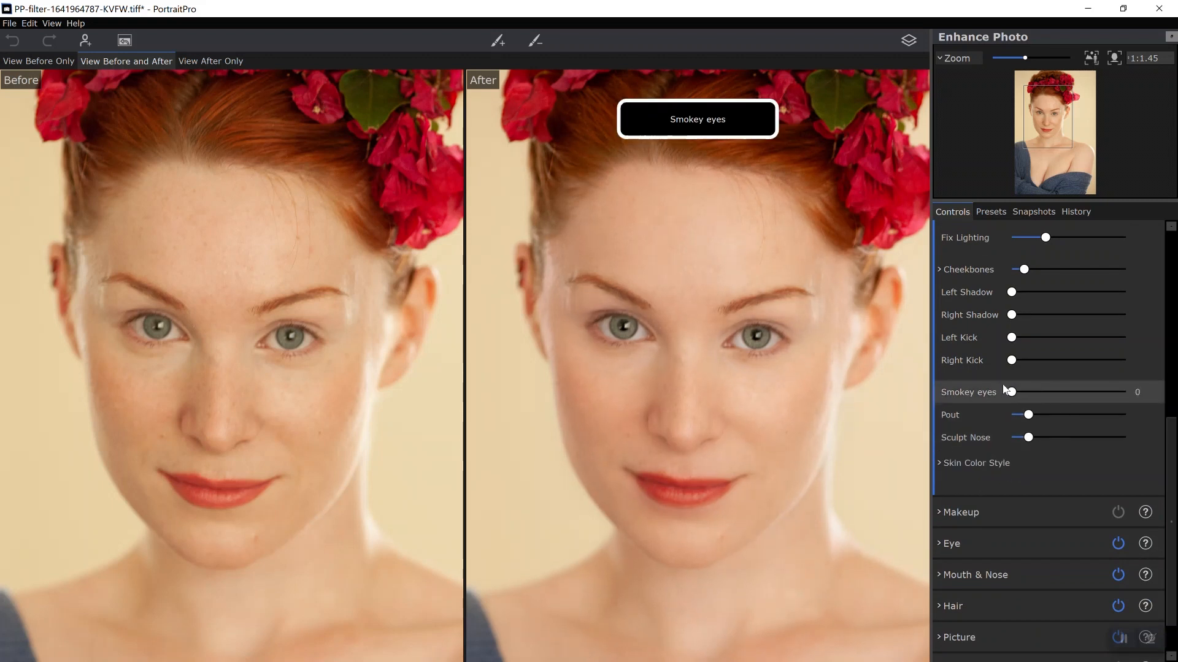
pyautogui.click(1034, 392)
pyautogui.click(1042, 392)
pyautogui.moveTo(1049, 393); pyautogui.dragTo(1054, 393)
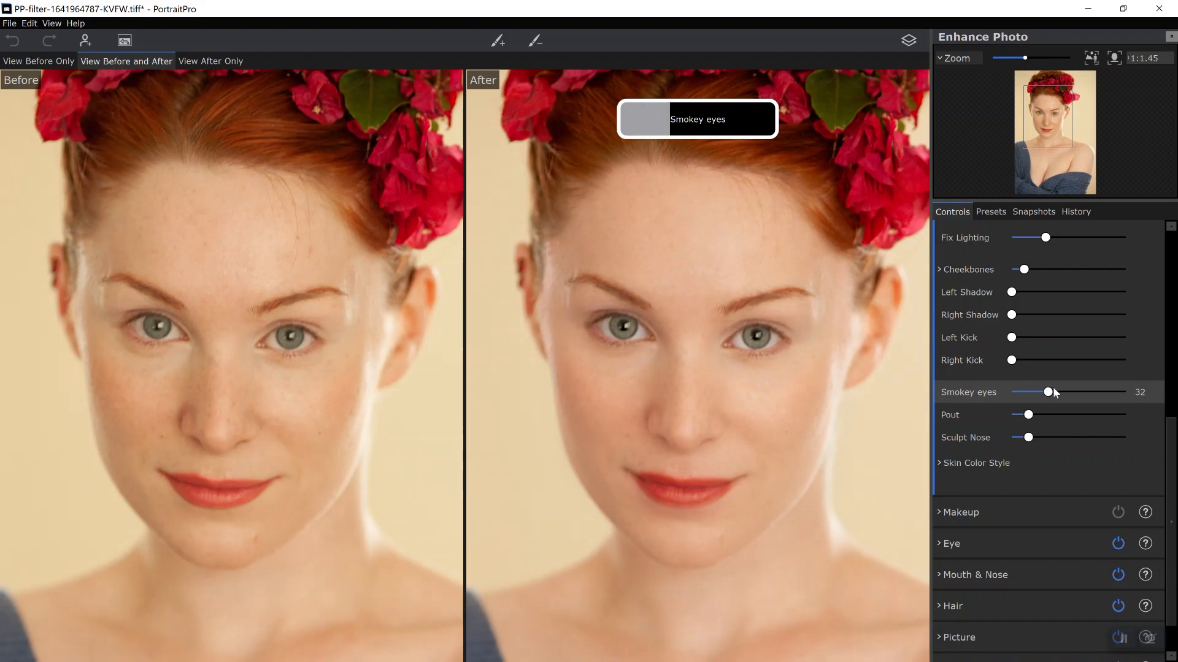
pyautogui.click(1062, 393)
pyautogui.moveTo(1059, 393); pyautogui.dragTo(1055, 387)
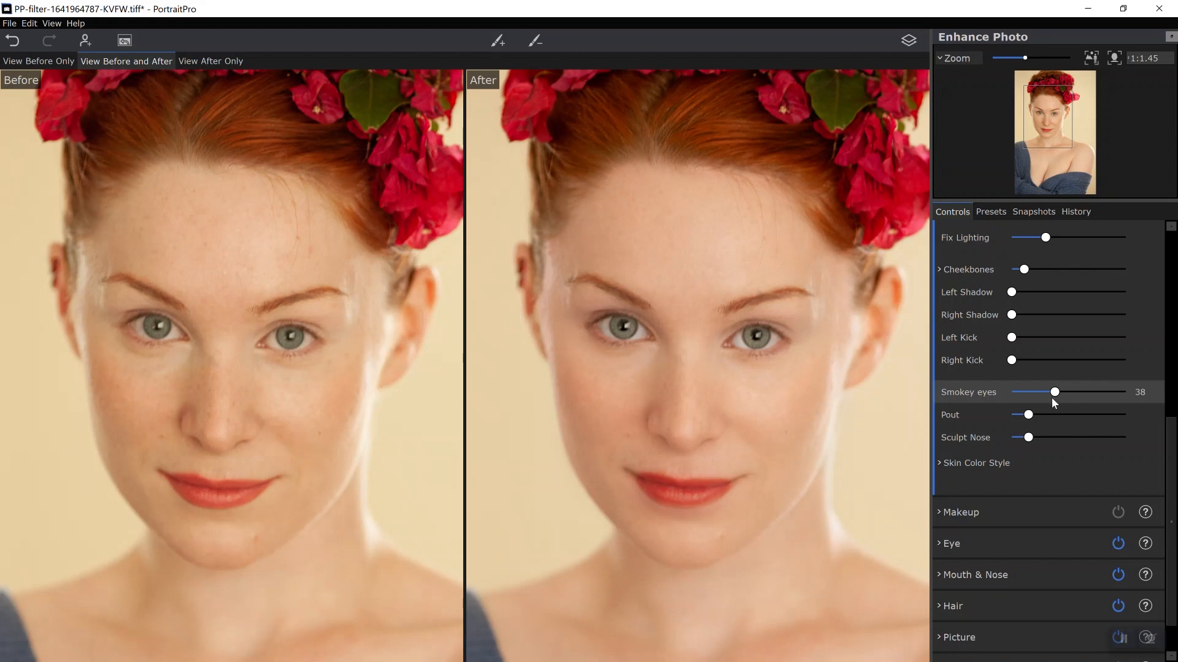
pyautogui.moveTo(1054, 393); pyautogui.dragTo(1044, 393)
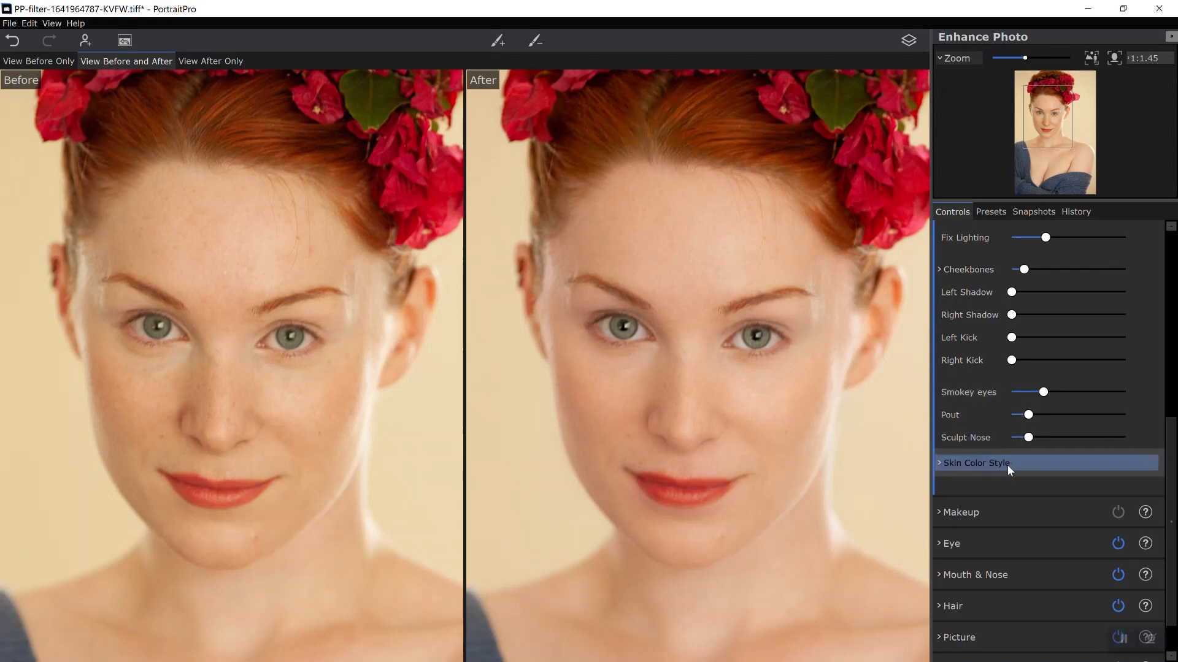
# Step: Expand Skin Color Style, try Color Change at 12 and set it to 0
pyautogui.click(973, 464)
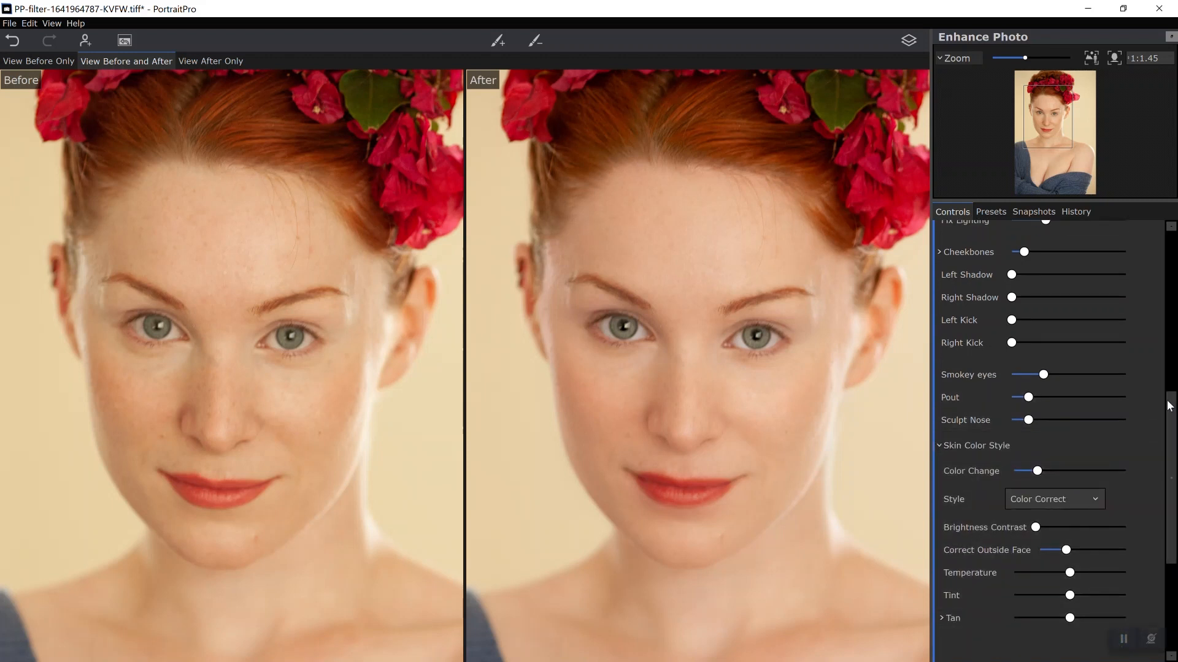
pyautogui.moveTo(1173, 410); pyautogui.dragTo(1174, 453)
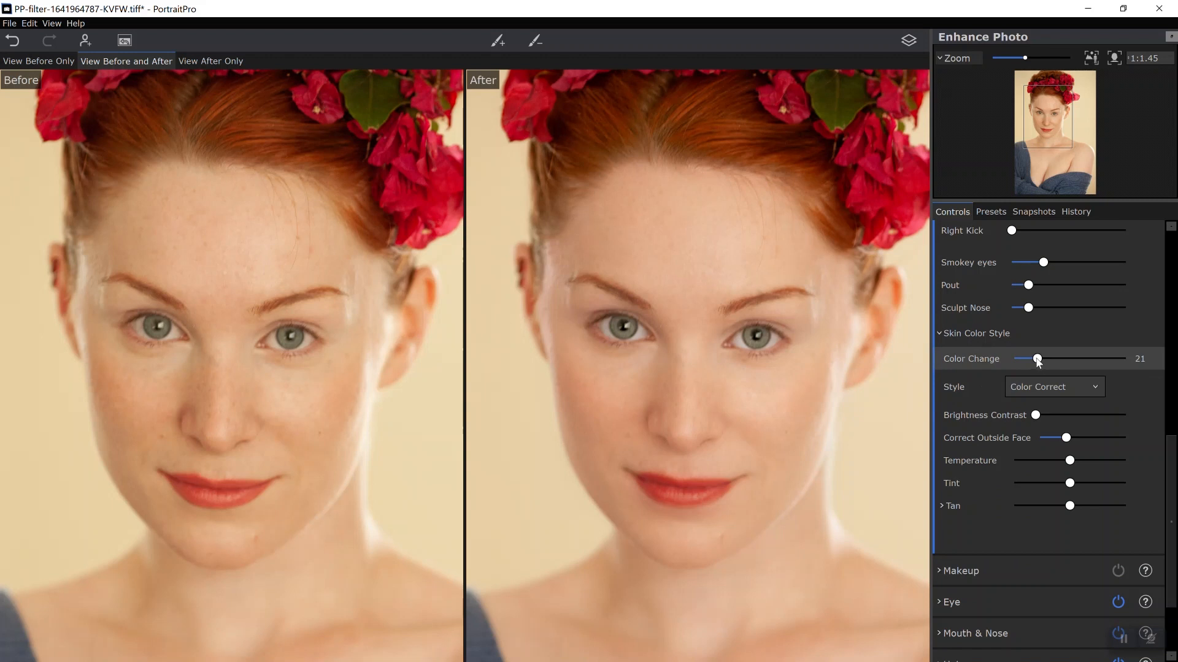
pyautogui.moveTo(1036, 358); pyautogui.dragTo(962, 359)
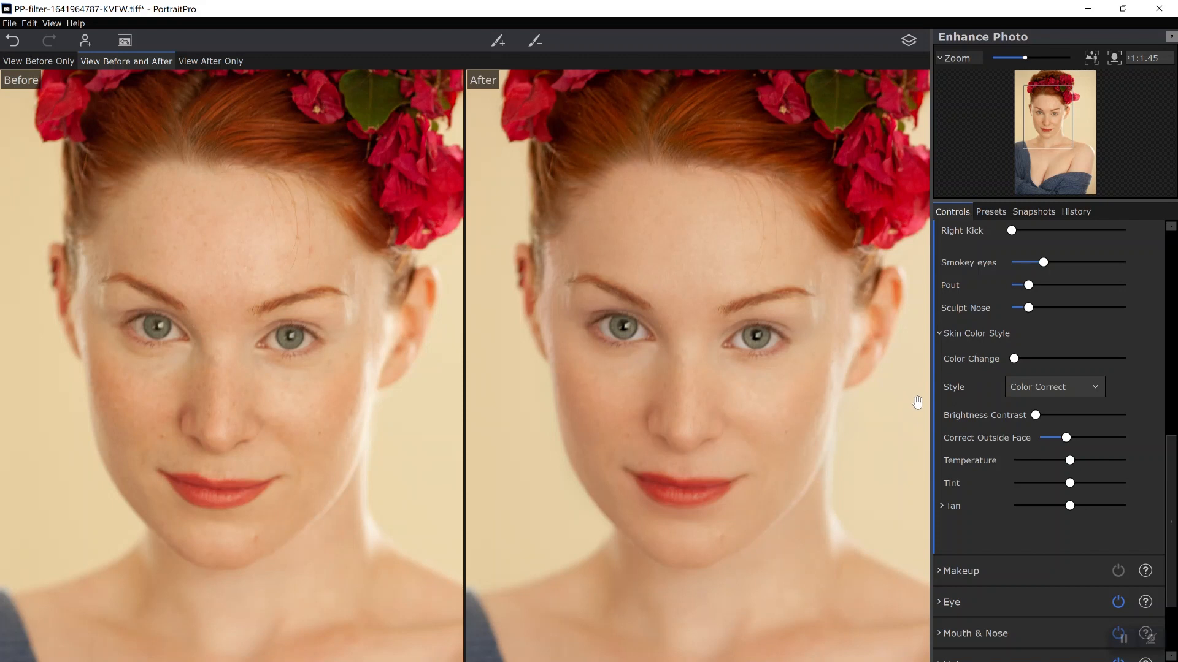
pyautogui.moveTo(1015, 359); pyautogui.dragTo(1028, 359)
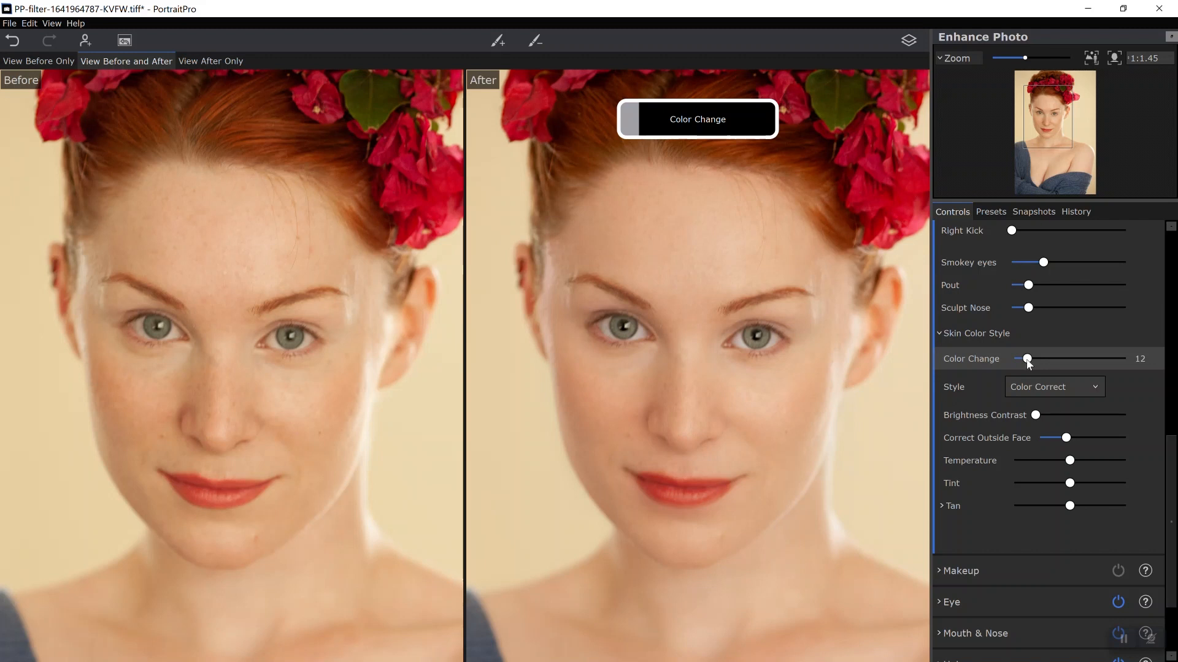
pyautogui.moveTo(1028, 363); pyautogui.dragTo(1000, 360)
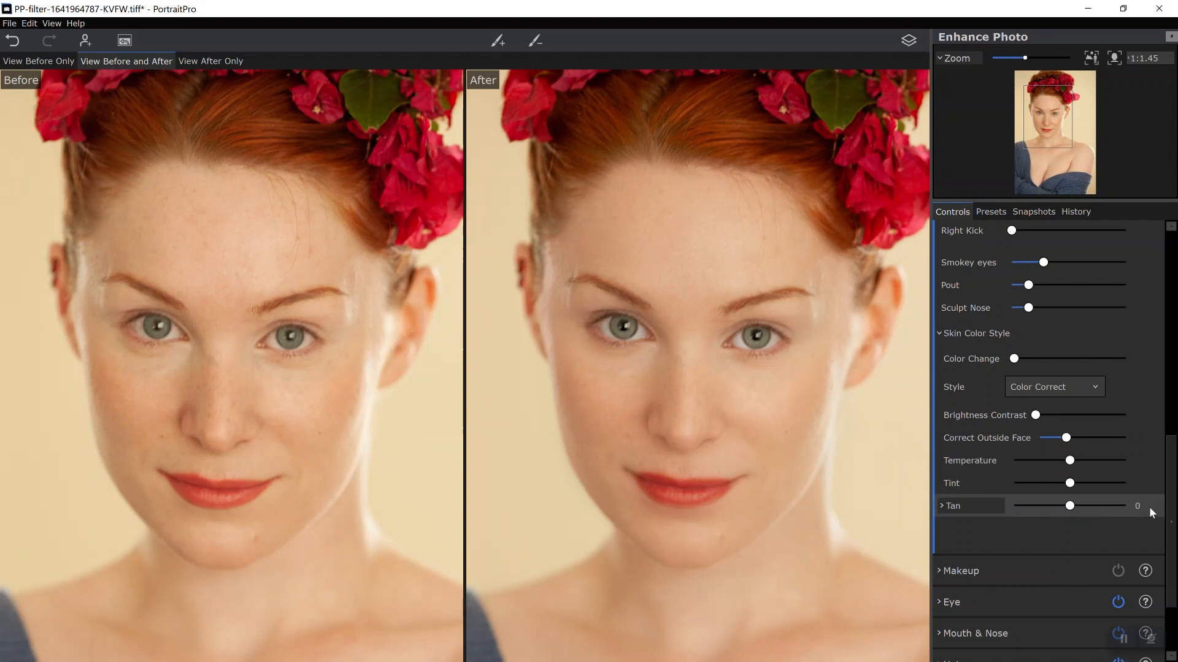
# Step: Test a strong skin Tan of 93, reduce it to about -10 and check the effect on the whole portrait
pyautogui.click(1091, 57)
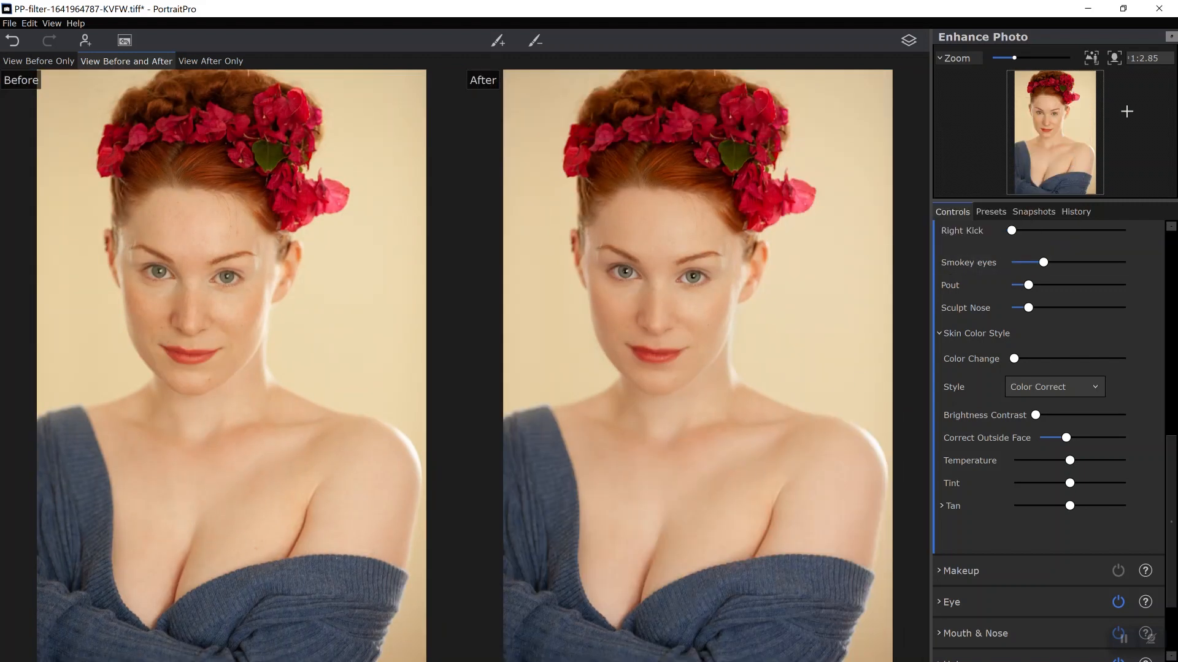
pyautogui.click(1113, 58)
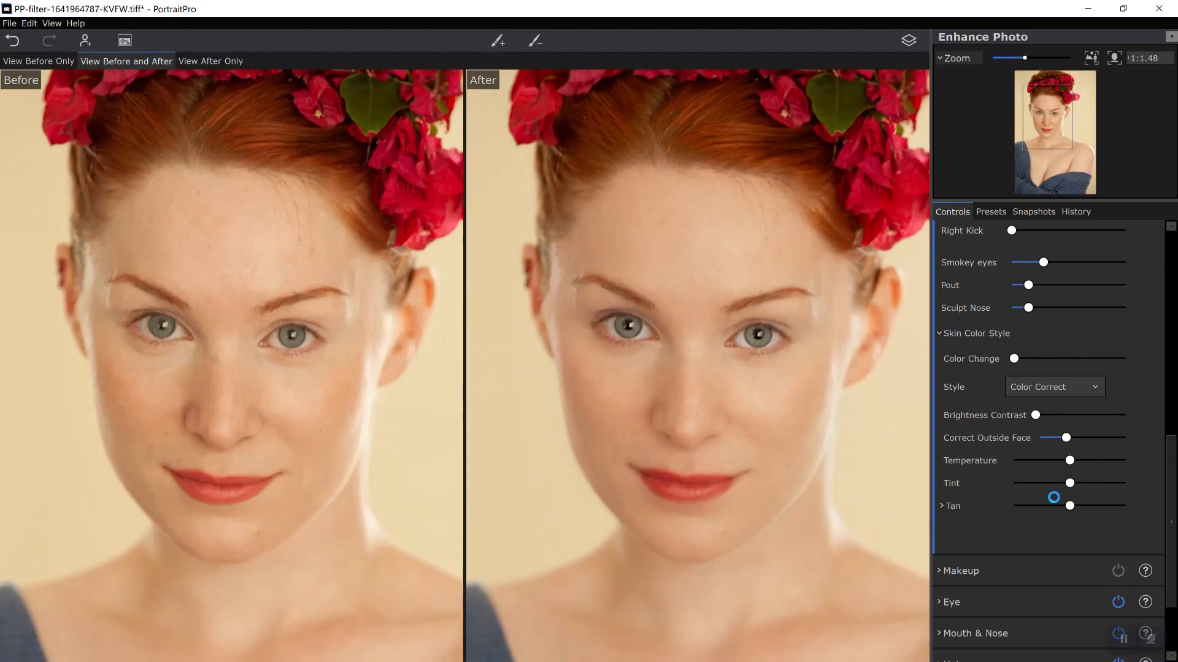
pyautogui.click(1122, 508)
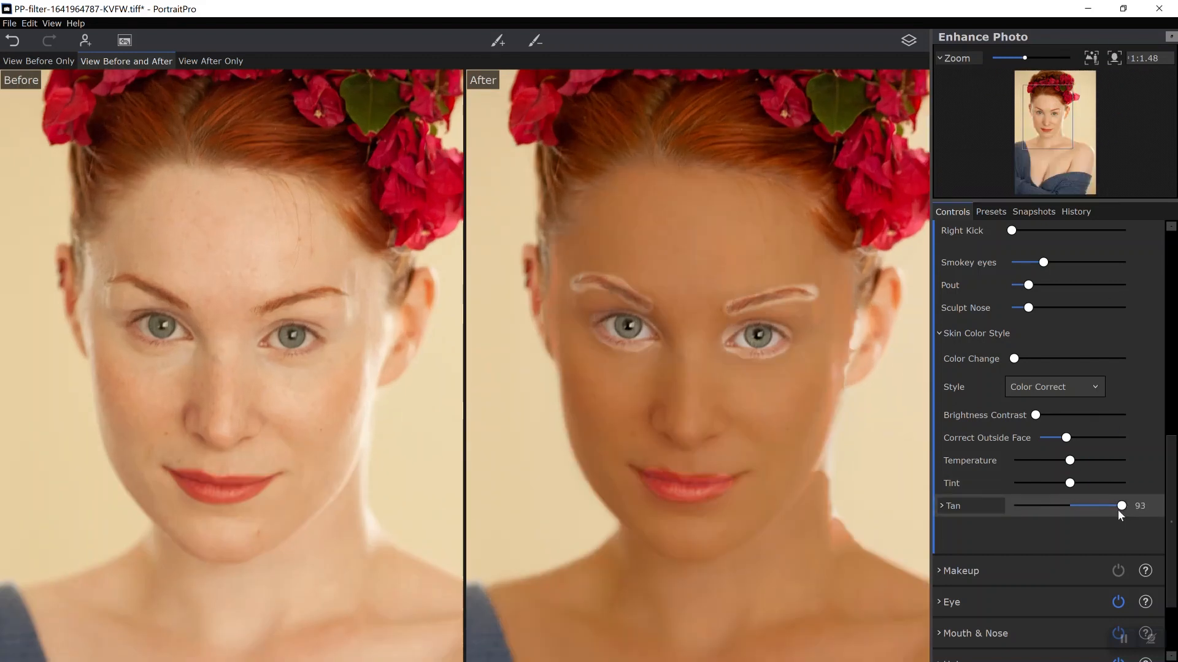
pyautogui.moveTo(1118, 509); pyautogui.dragTo(1070, 509)
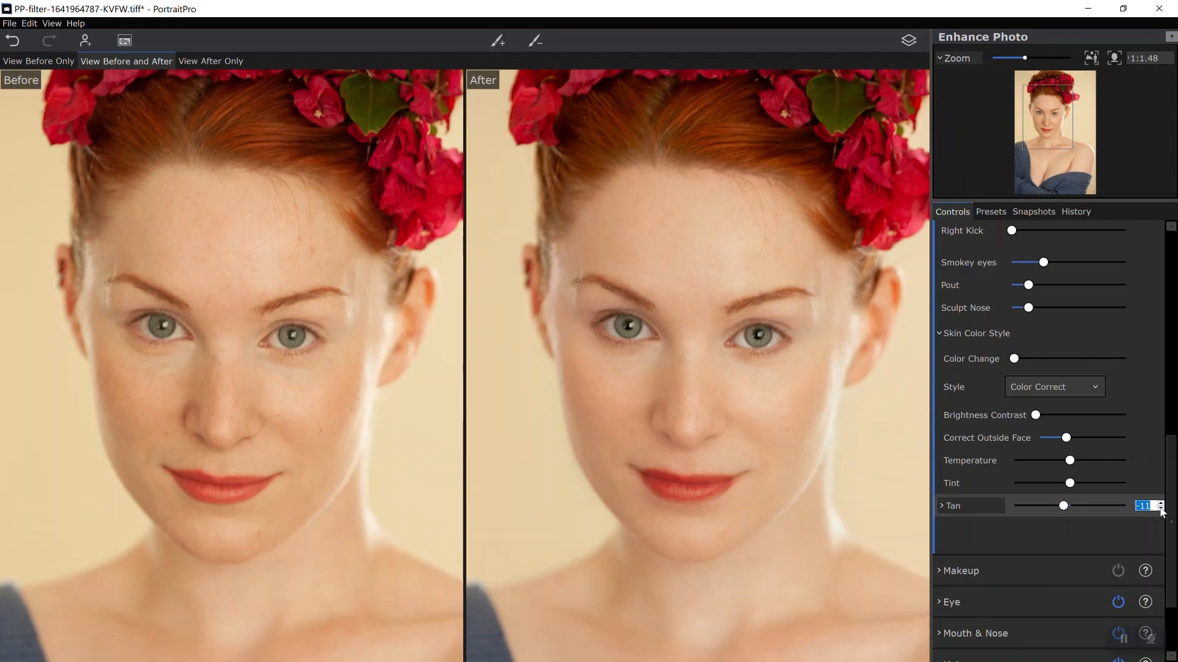
pyautogui.click(1159, 503)
pyautogui.click(1090, 58)
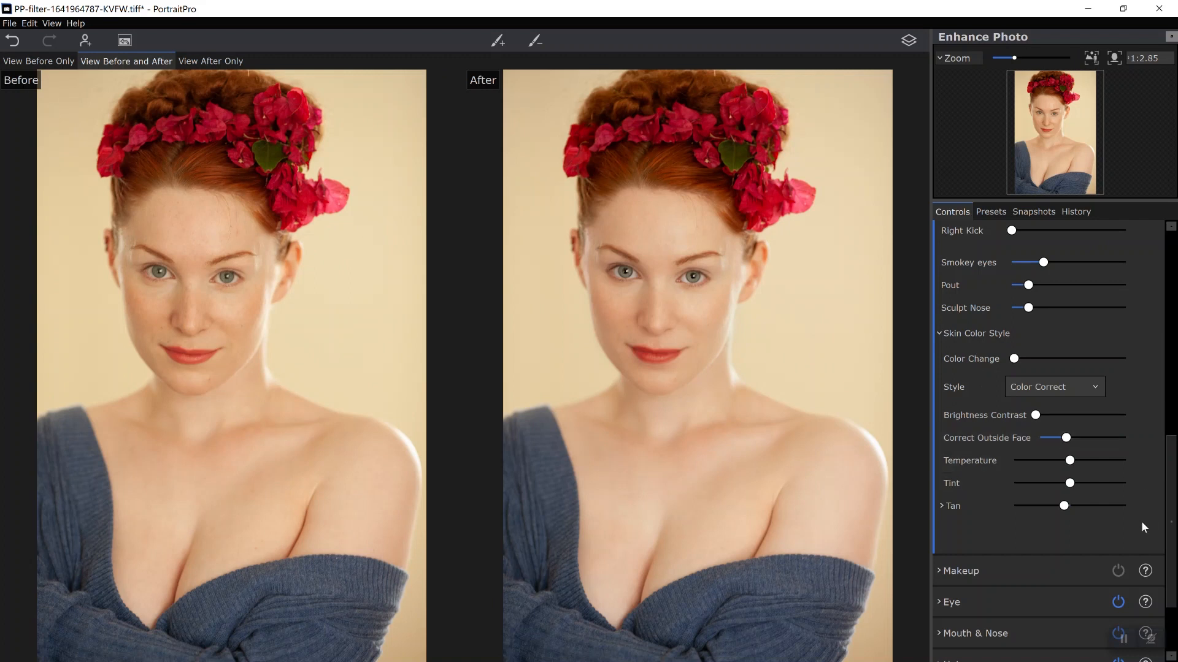
pyautogui.click(1154, 507)
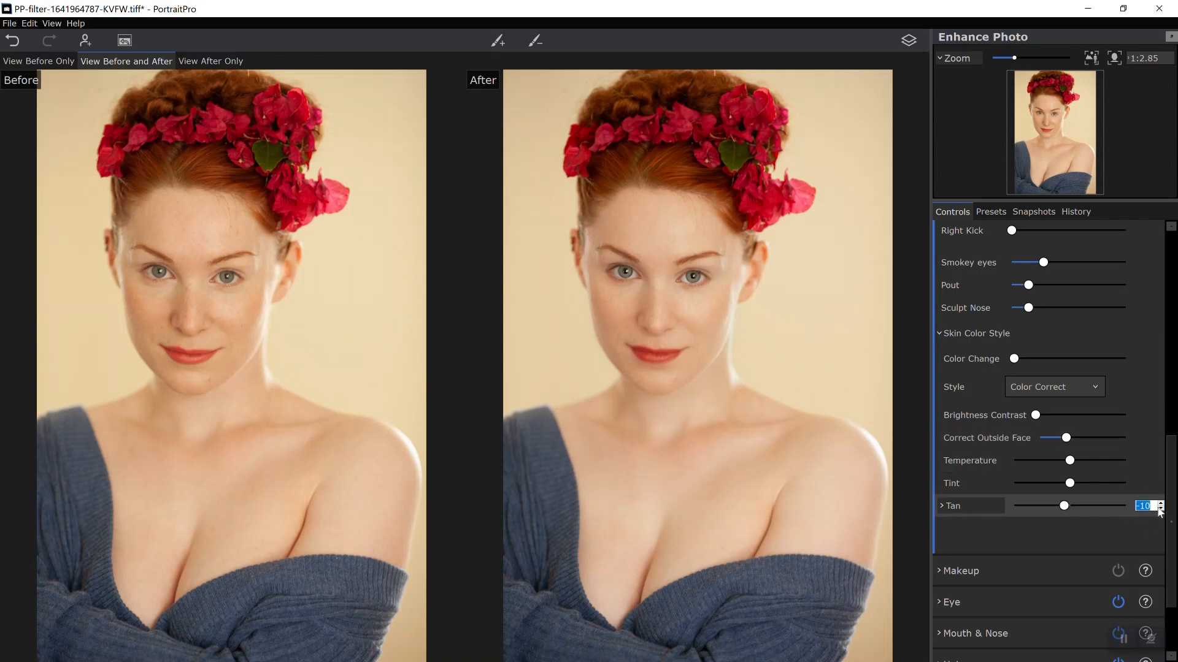
pyautogui.click(1161, 508)
# Step: Slightly lower the Master Fade of Skin Lighting & Coloring, close that section and open the Eye controls
pyautogui.moveTo(1172, 450); pyautogui.dragTo(1165, 245)
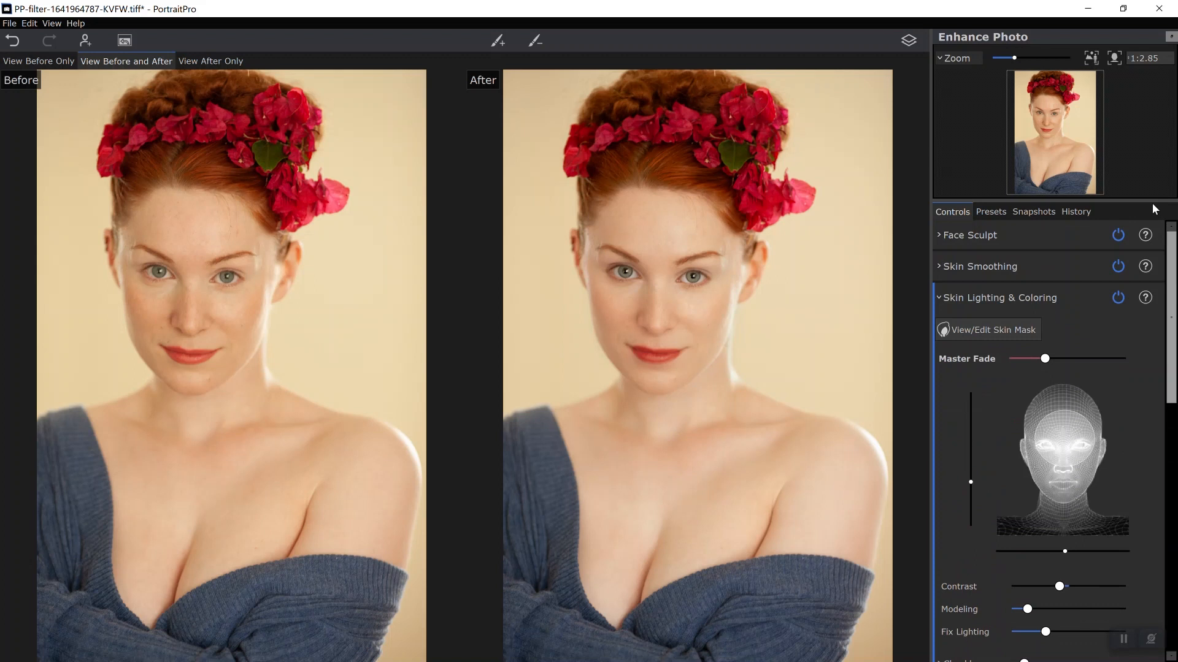
pyautogui.click(940, 297)
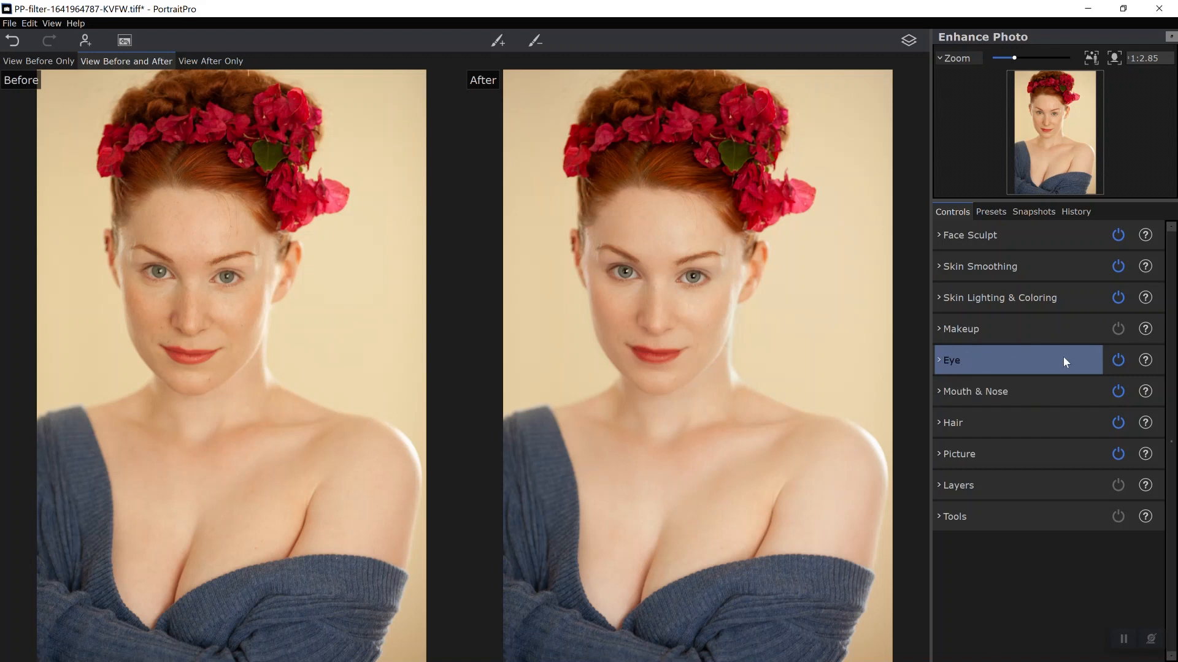
pyautogui.click(937, 362)
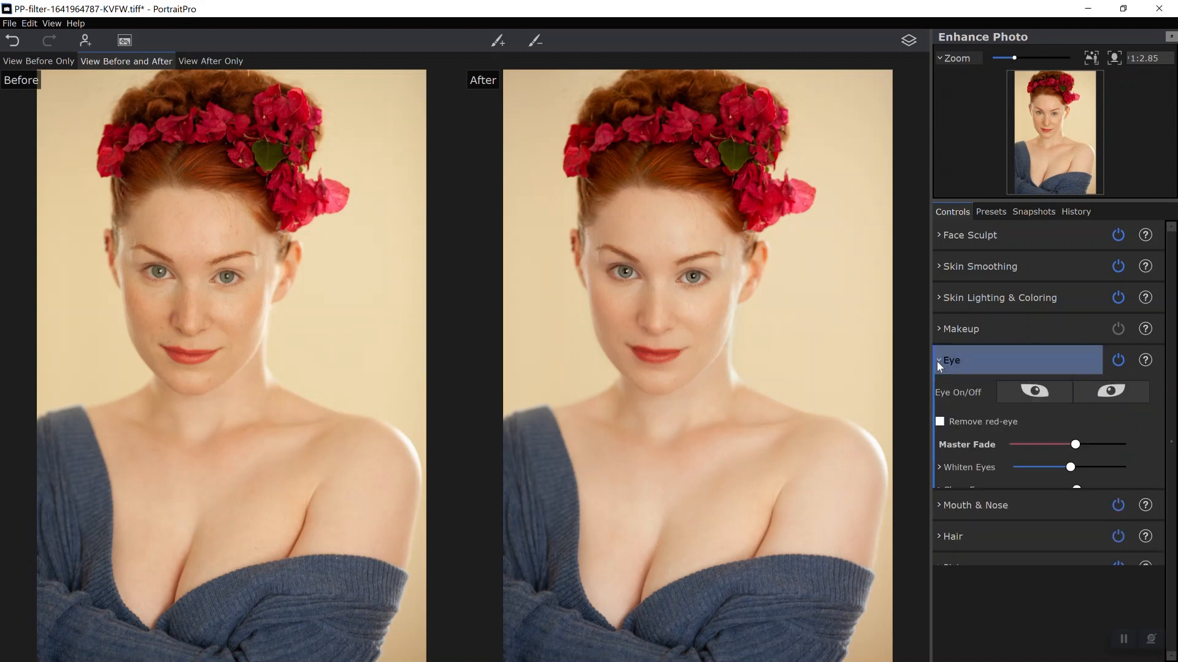
# Step: Raise the eye Master Fade, set Sharpen Eyes to just under 80, and slightly increase Sharpen Eyebrows
pyautogui.click(1114, 57)
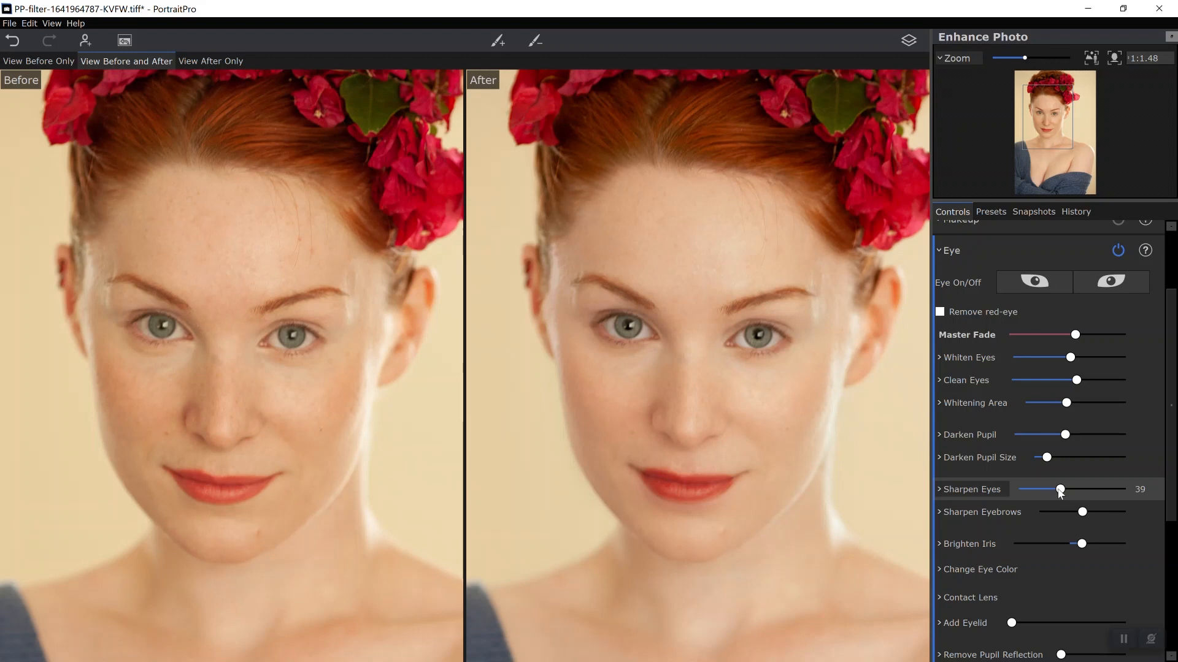
pyautogui.moveTo(1059, 491); pyautogui.dragTo(1105, 488)
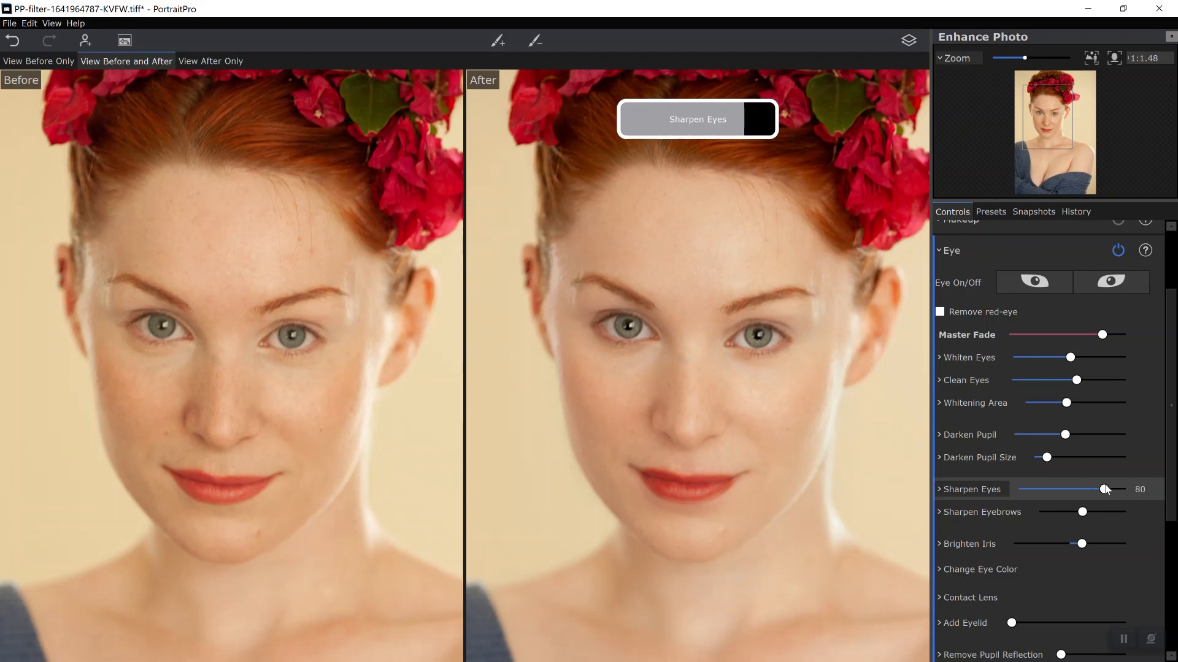
pyautogui.moveTo(1106, 489); pyautogui.dragTo(1099, 489)
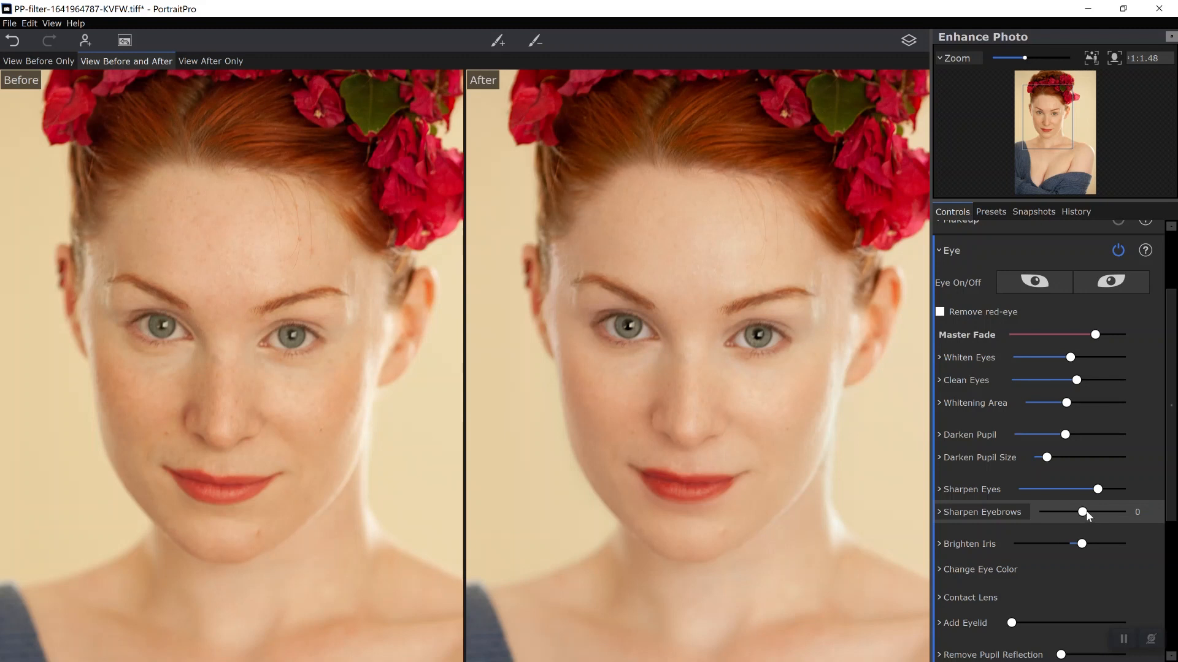
pyautogui.moveTo(1095, 510); pyautogui.dragTo(1085, 513)
pyautogui.click(1160, 509)
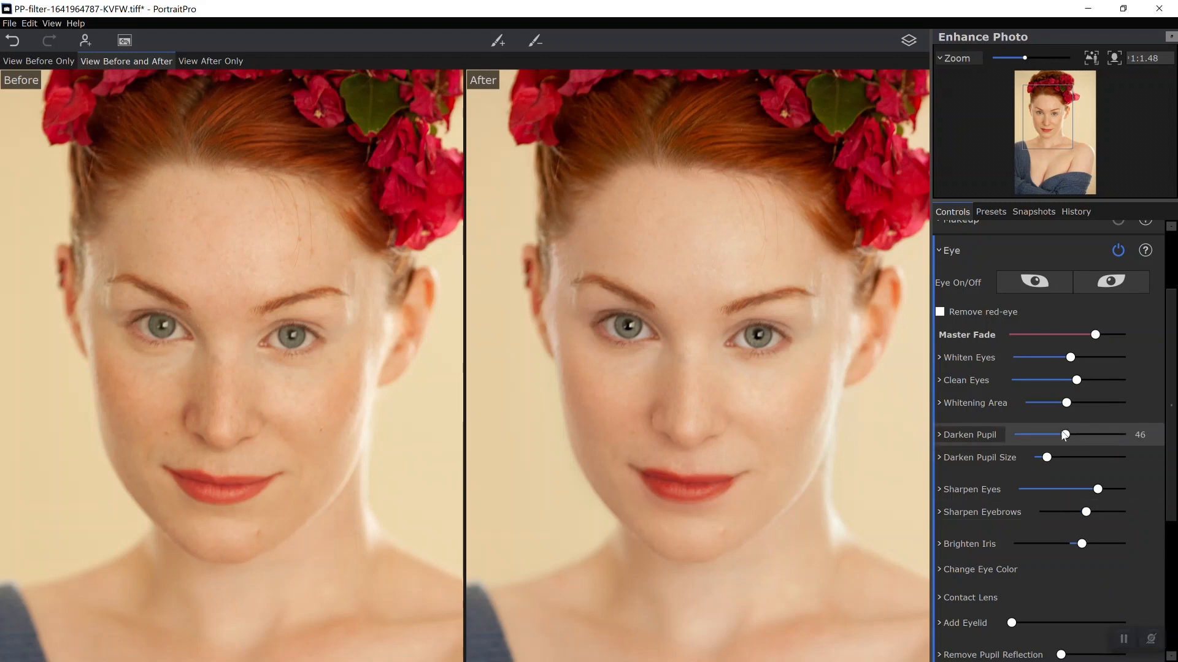
# Step: Reduce Darken Pupil and lower Darken Pupil Size to nearly zero, closing the Eye section
pyautogui.moveTo(1060, 440)
pyautogui.mouseDown()
pyautogui.moveTo(870, 453)
pyautogui.moveTo(1103, 432)
pyautogui.moveTo(1050, 440)
pyautogui.mouseUp()
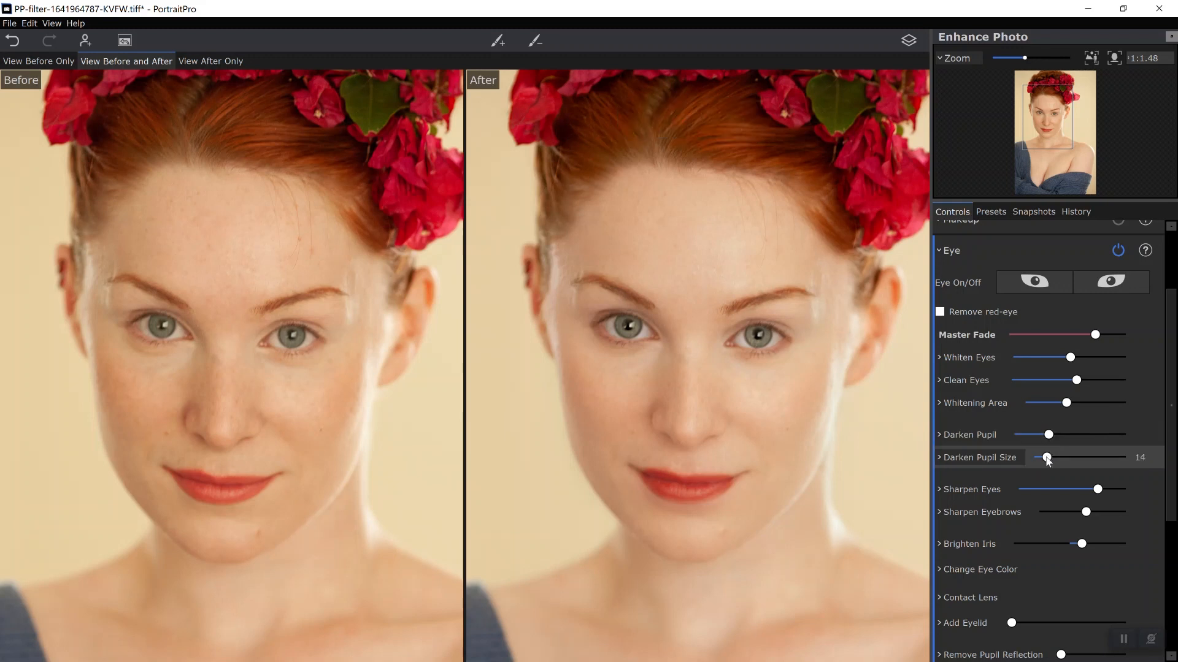
pyautogui.moveTo(1044, 458); pyautogui.dragTo(1036, 463)
pyautogui.click(944, 251)
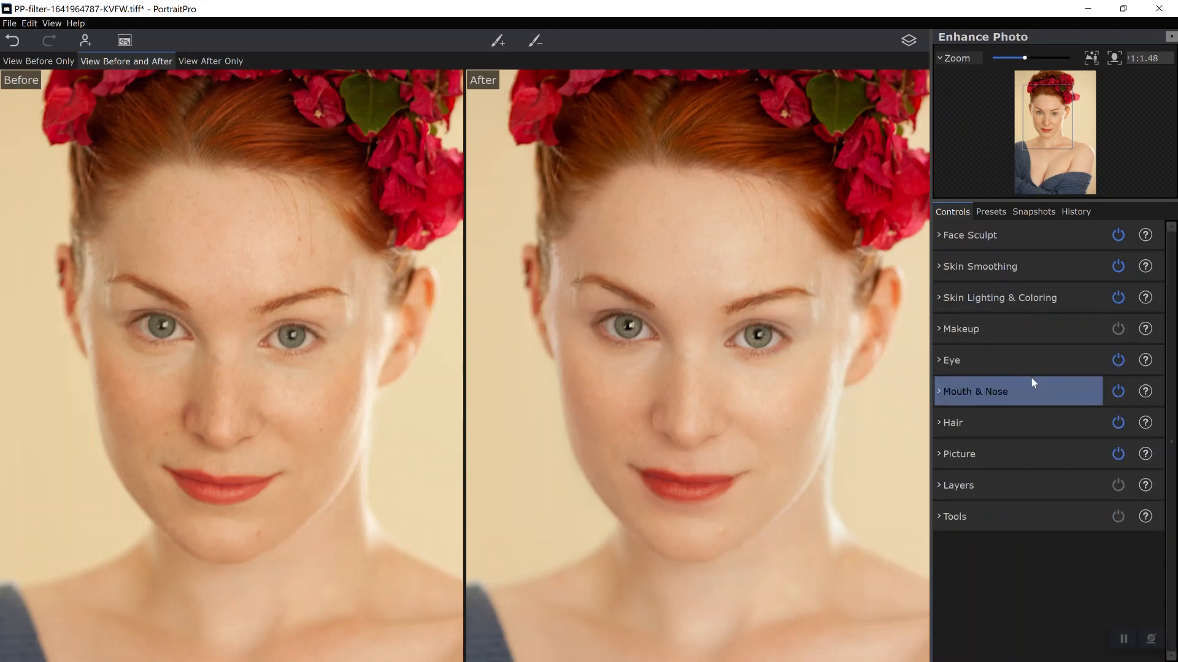
# Step: Toggle the Mouth & Nose corrections to compare their effect, leave them off, and turn off the Picture corrections
pyautogui.click(1119, 394)
pyautogui.click(1120, 397)
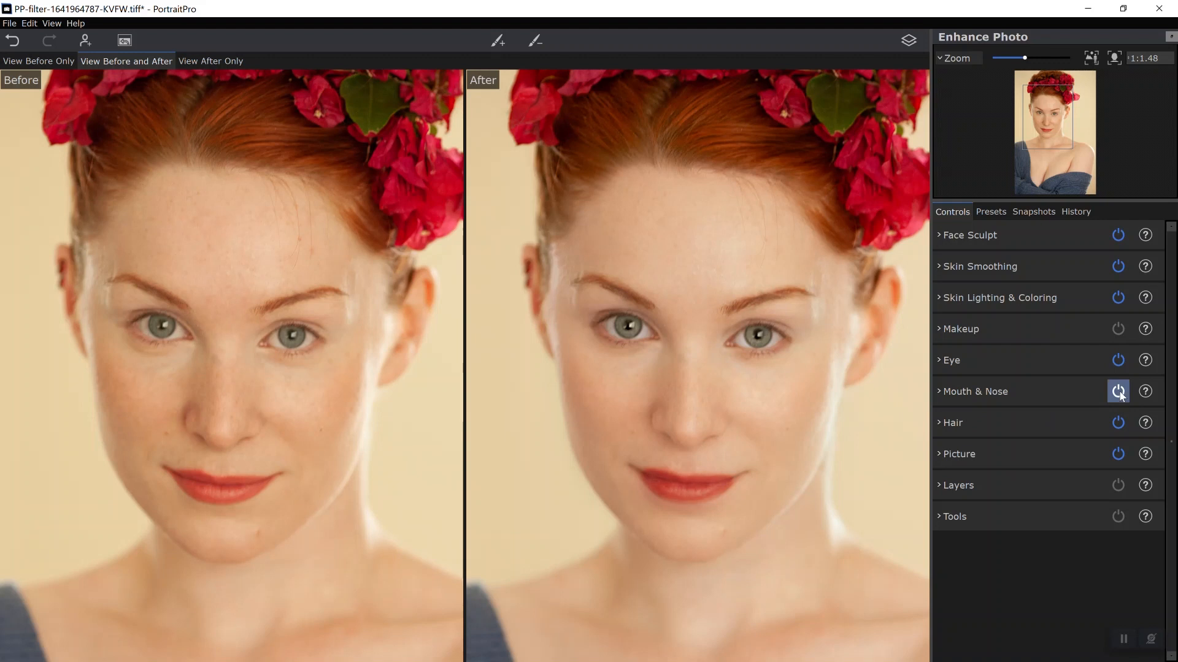
pyautogui.click(1120, 396)
pyautogui.click(1120, 396)
pyautogui.click(1120, 396)
pyautogui.click(1117, 457)
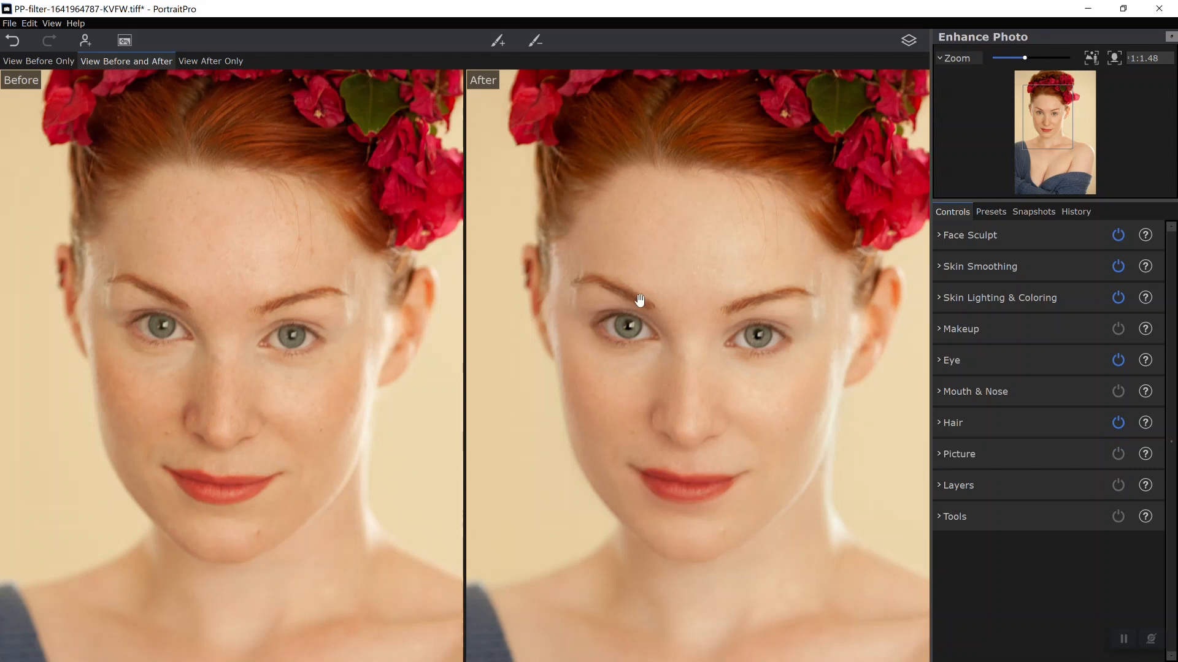
# Step: Return the retouched portrait to Photoshop and compare the Open and PortraitPro history states, ending on PortraitPro
pyautogui.click(124, 42)
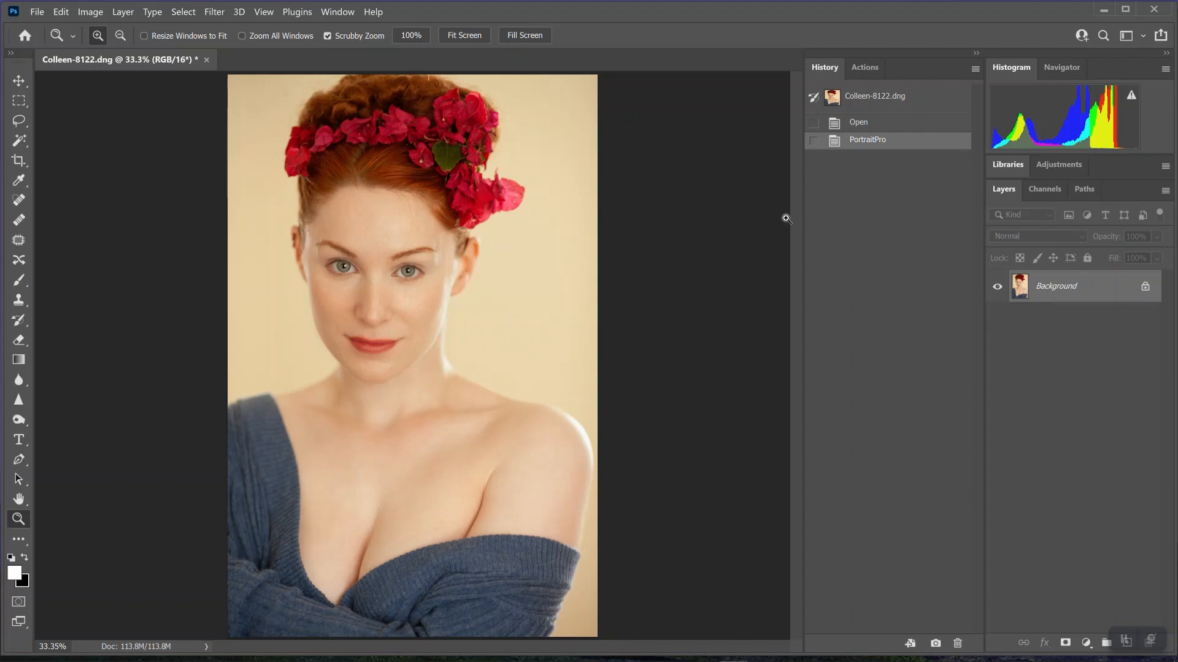
pyautogui.click(880, 128)
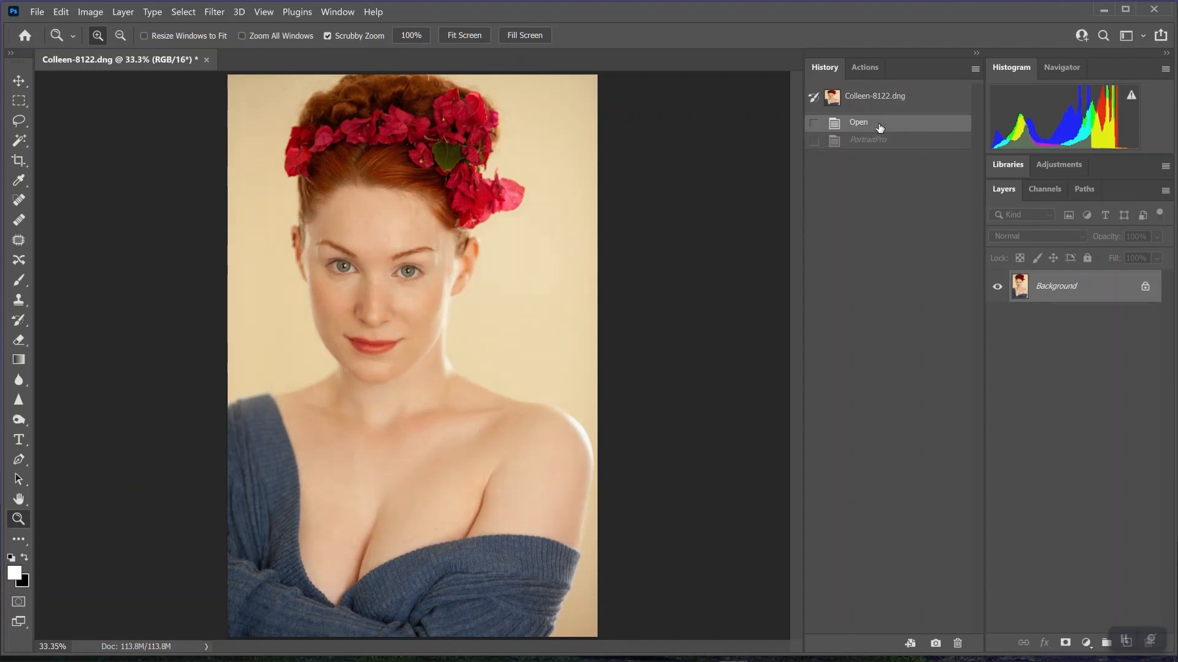
pyautogui.click(880, 140)
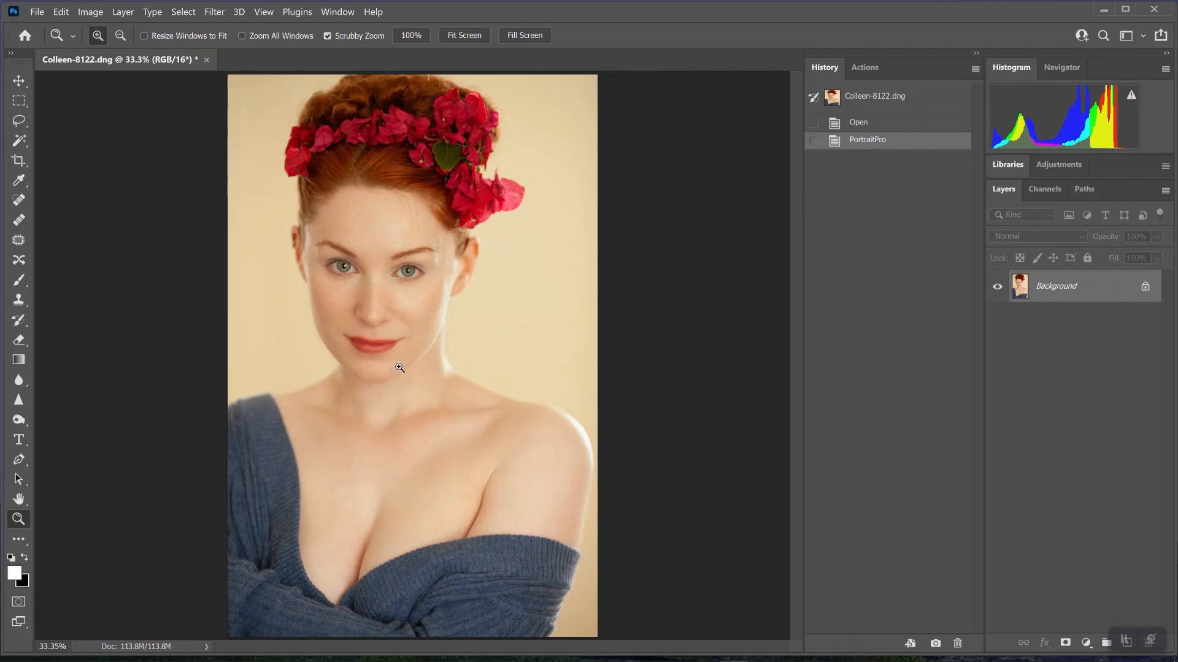
# Step: Set up the Clone Stamp for the backdrop around the hair with a 200 px brush, 15% hardness and 38% opacity
pyautogui.click(317, 103)
pyautogui.click(317, 103)
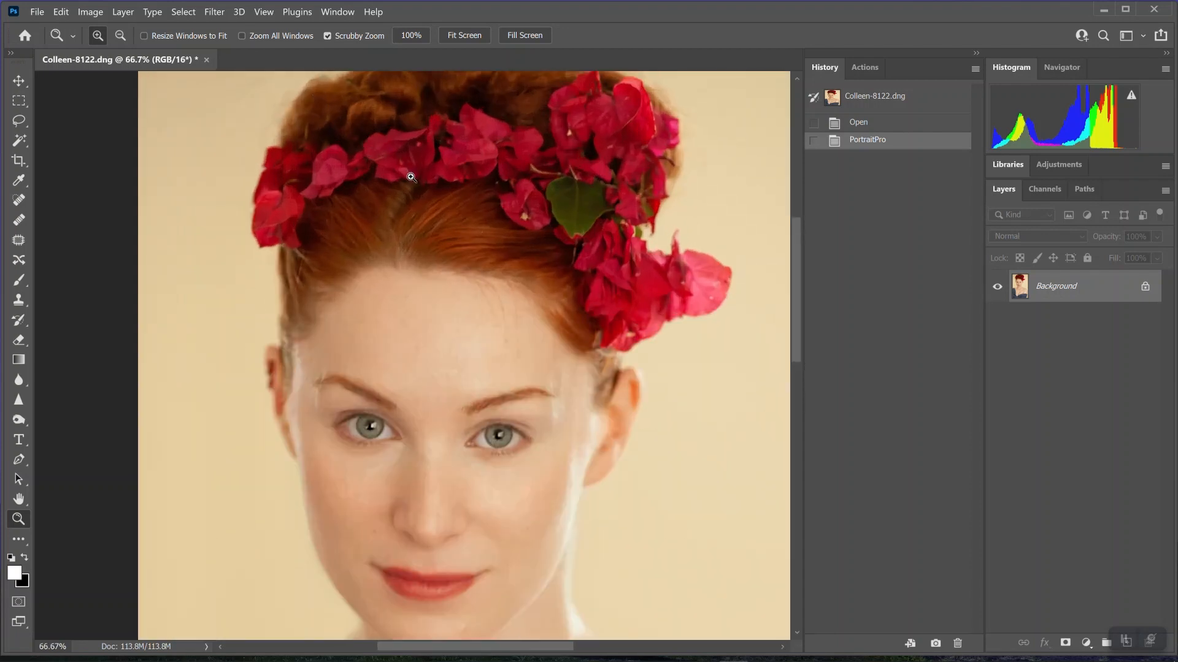
pyautogui.click(410, 177)
pyautogui.press('space')
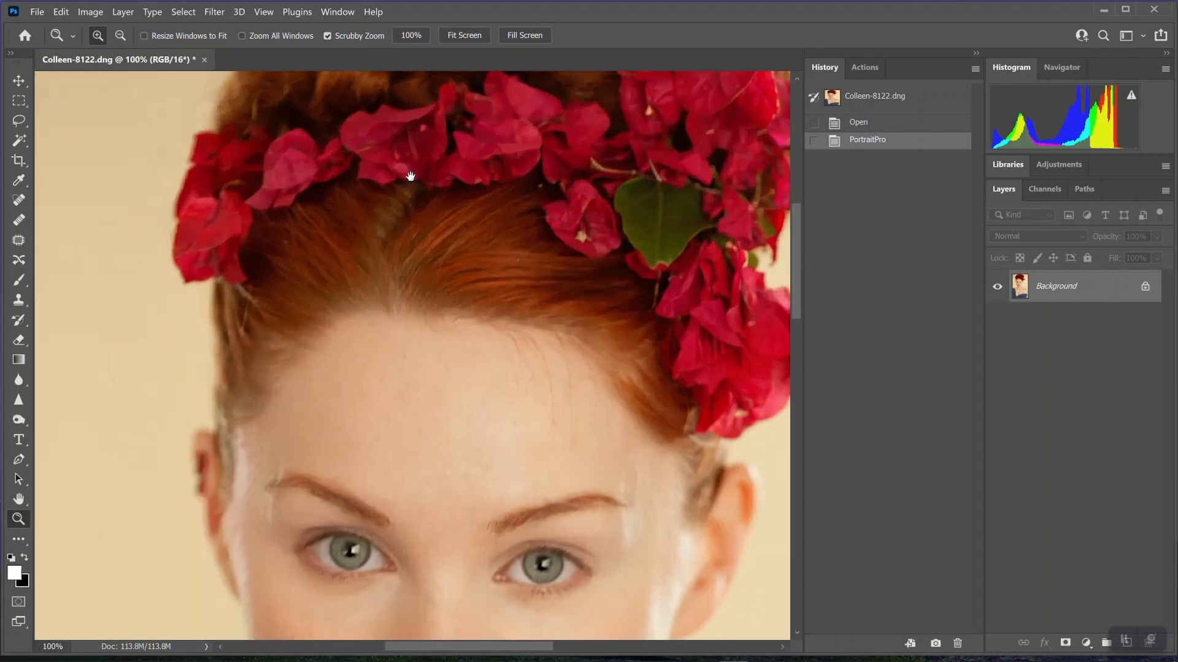
pyautogui.moveTo(411, 177); pyautogui.dragTo(626, 324)
pyautogui.click(18, 299)
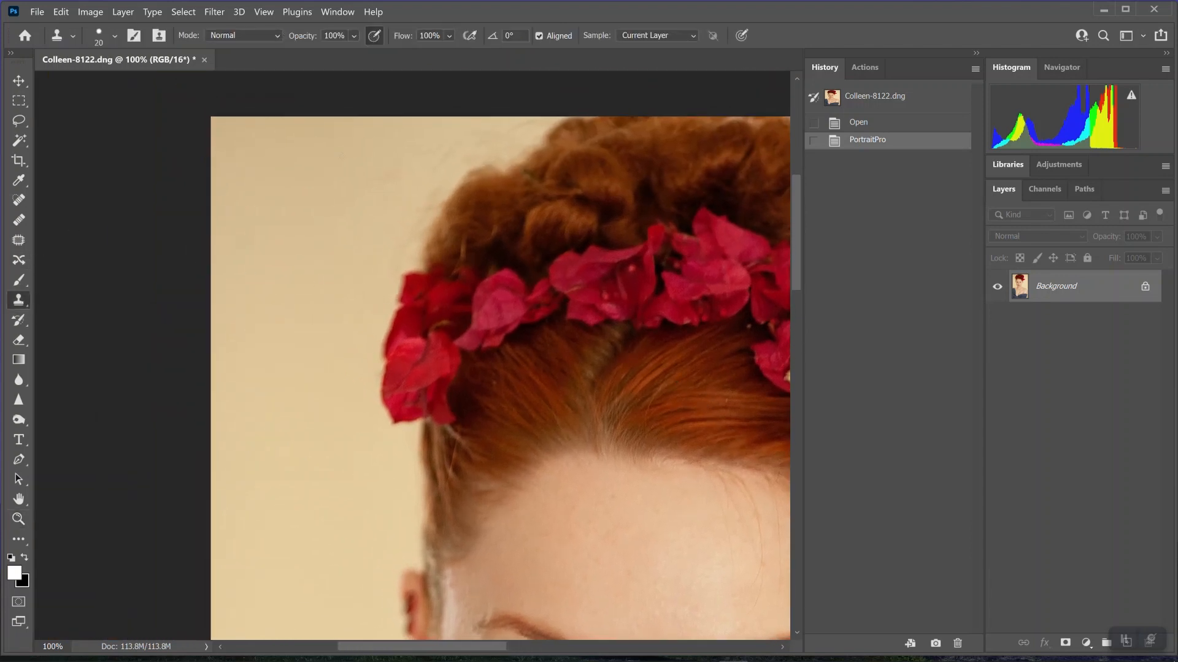
pyautogui.press(']')
pyautogui.press(']')
pyautogui.press(']')
pyautogui.press(']')
pyautogui.press(']')
pyautogui.press(']')
pyautogui.press(']')
pyautogui.press(']')
pyautogui.press(']')
pyautogui.press(']')
pyautogui.press(']')
pyautogui.press(']')
pyautogui.click(115, 38)
pyautogui.moveTo(155, 121); pyautogui.dragTo(104, 121)
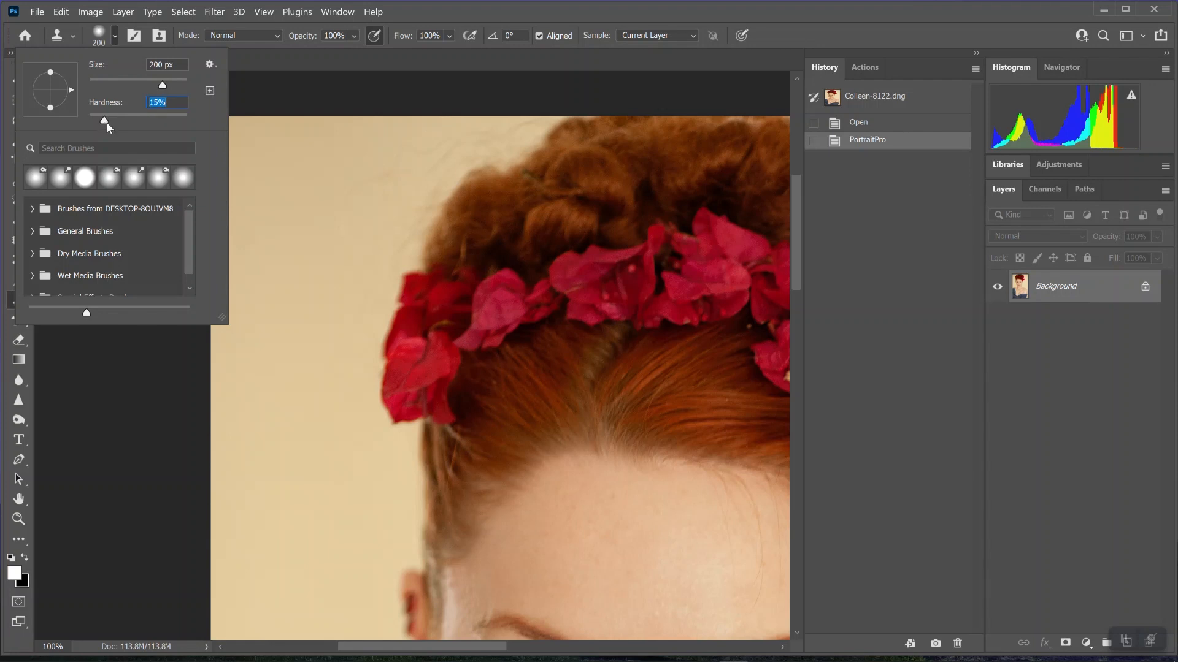
pyautogui.click(354, 36)
pyautogui.click(355, 52)
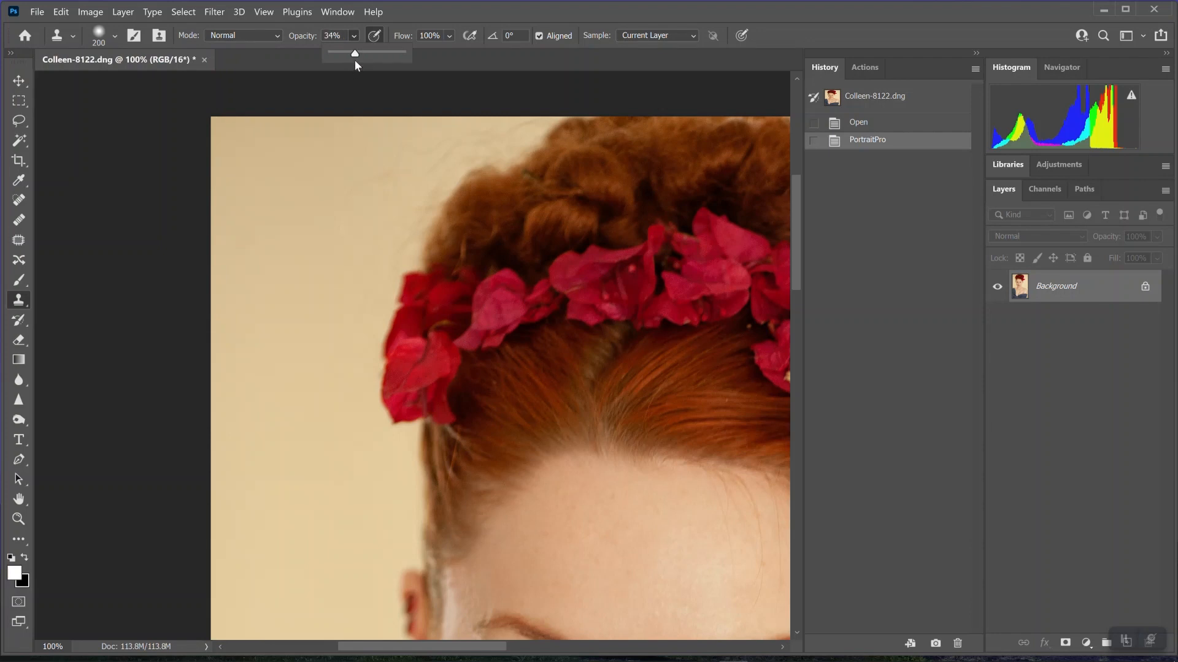
# Step: Clone clean backdrop over the uneven background beside the hair in the upper-left part of the portrait
pyautogui.keyDown('alt'); pyautogui.click(310, 151); pyautogui.keyUp('alt')
pyautogui.moveTo(391, 152); pyautogui.dragTo(356, 184)
pyautogui.click(411, 156)
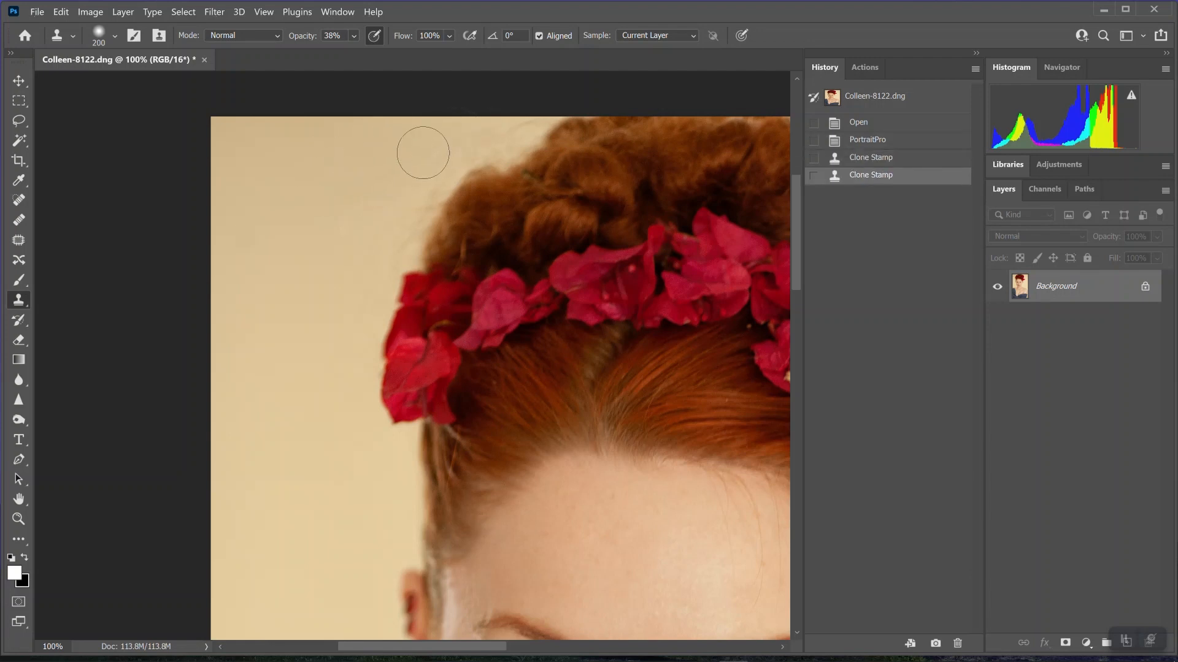
pyautogui.click(348, 221)
pyautogui.moveTo(345, 224)
pyautogui.mouseDown()
pyautogui.moveTo(337, 230)
pyautogui.moveTo(379, 200)
pyautogui.moveTo(350, 260)
pyautogui.moveTo(358, 277)
pyautogui.mouseUp()
pyautogui.moveTo(358, 277)
pyautogui.mouseDown()
pyautogui.moveTo(430, 159)
pyautogui.moveTo(404, 195)
pyautogui.moveTo(425, 174)
pyautogui.moveTo(412, 153)
pyautogui.moveTo(432, 177)
pyautogui.mouseUp()
# Step: Reduce the Clone Stamp brush to 90 px and clean the backdrop close to the upper-left hair edge
pyautogui.press('[')
pyautogui.press('[')
pyautogui.press('[')
pyautogui.press('[')
pyautogui.press('[')
pyautogui.moveTo(482, 142)
pyautogui.mouseDown()
pyautogui.moveTo(396, 199)
pyautogui.moveTo(412, 218)
pyautogui.moveTo(387, 261)
pyautogui.mouseUp()
pyautogui.keyDown('alt'); pyautogui.click(379, 155); pyautogui.keyUp('alt')
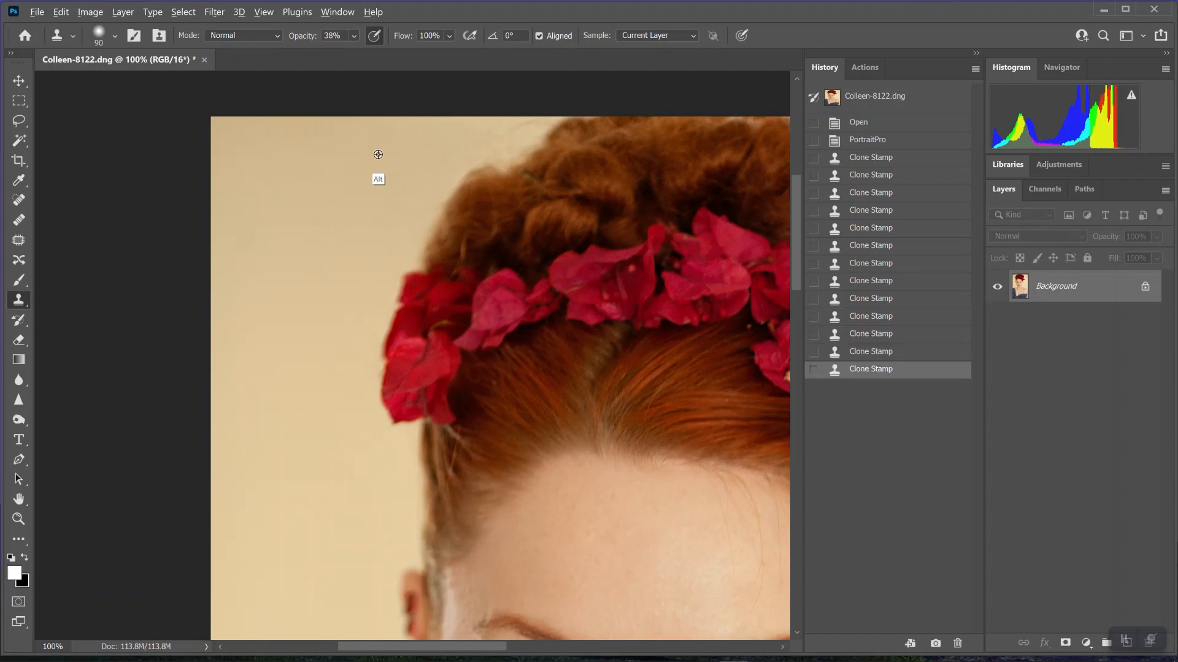
pyautogui.moveTo(470, 149); pyautogui.dragTo(492, 139)
pyautogui.moveTo(501, 136)
pyautogui.mouseDown()
pyautogui.moveTo(524, 128)
pyautogui.moveTo(508, 125)
pyautogui.moveTo(523, 131)
pyautogui.mouseUp()
pyautogui.moveTo(524, 131)
pyautogui.mouseDown()
pyautogui.moveTo(484, 145)
pyautogui.moveTo(499, 123)
pyautogui.moveTo(442, 142)
pyautogui.moveTo(451, 164)
pyautogui.moveTo(400, 206)
pyautogui.mouseUp()
# Step: Clone sampled backdrop over the background beside the red flowers on the right side of the head
pyautogui.moveTo(685, 479)
pyautogui.mouseDown()
pyautogui.moveTo(517, 387)
pyautogui.moveTo(476, 399)
pyautogui.moveTo(514, 450)
pyautogui.mouseUp()
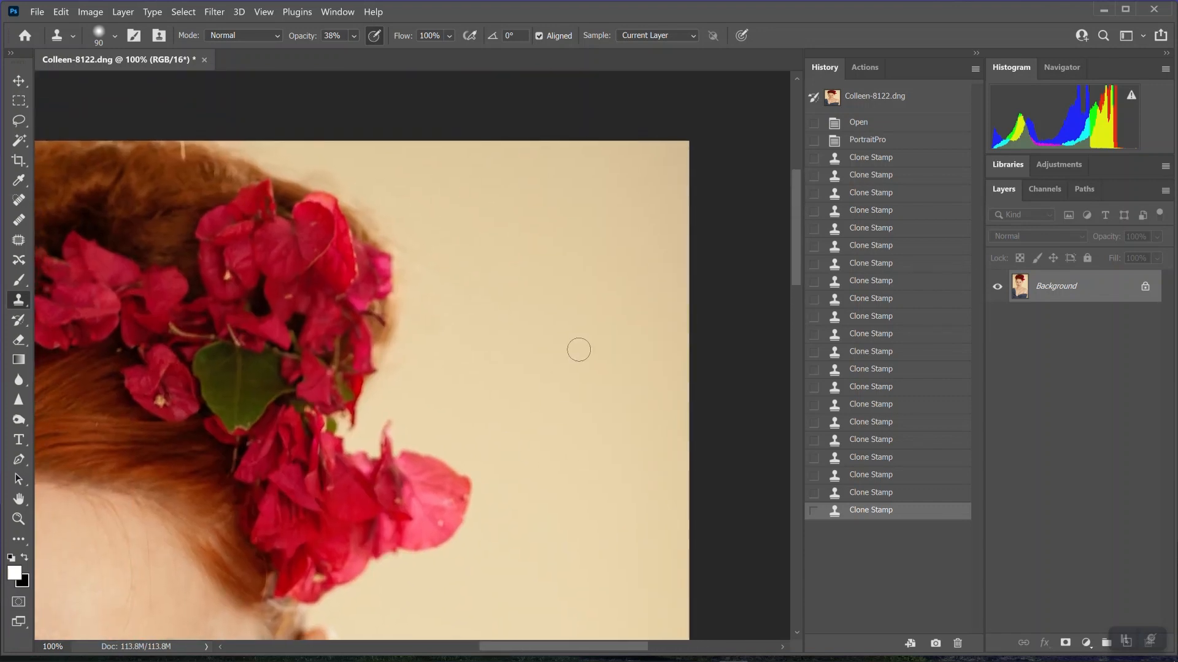
pyautogui.keyDown('alt'); pyautogui.click(547, 287); pyautogui.keyUp('alt')
pyautogui.moveTo(506, 294)
pyautogui.mouseDown()
pyautogui.moveTo(517, 293)
pyautogui.moveTo(444, 281)
pyautogui.moveTo(472, 278)
pyautogui.mouseUp()
pyautogui.moveTo(472, 278)
pyautogui.mouseDown()
pyautogui.moveTo(441, 269)
pyautogui.moveTo(424, 314)
pyautogui.moveTo(419, 275)
pyautogui.moveTo(422, 311)
pyautogui.mouseUp()
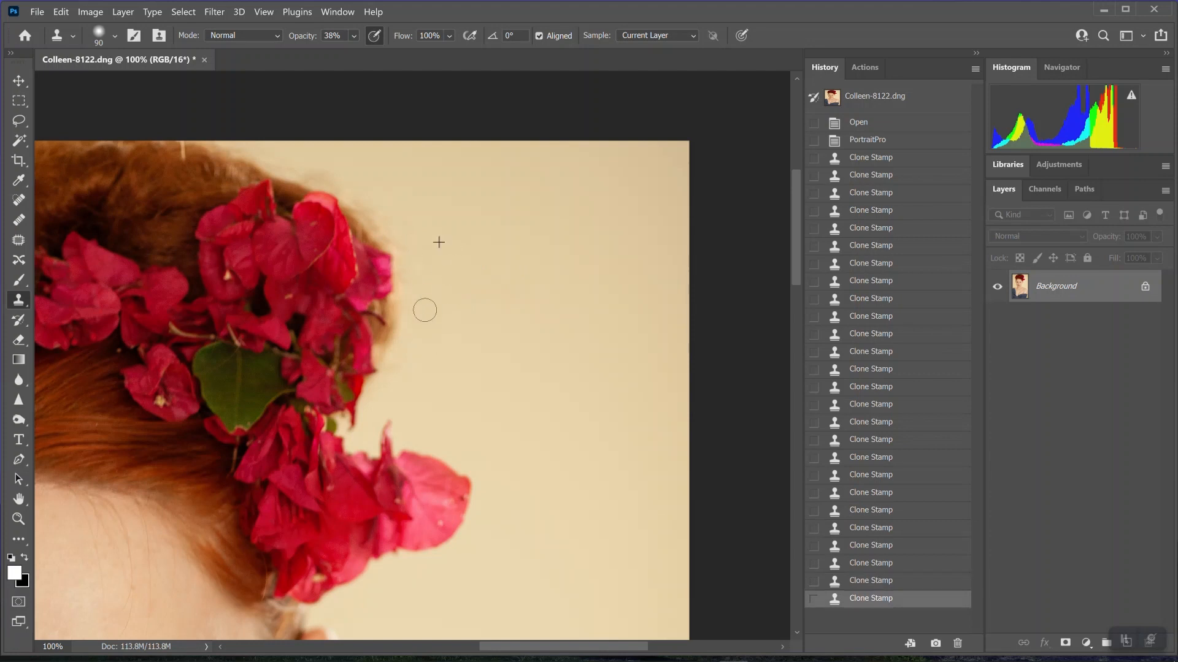
pyautogui.keyDown('alt'); pyautogui.click(533, 247); pyautogui.keyUp('alt')
pyautogui.moveTo(461, 246)
pyautogui.mouseDown()
pyautogui.moveTo(468, 258)
pyautogui.moveTo(408, 246)
pyautogui.moveTo(385, 217)
pyautogui.moveTo(396, 200)
pyautogui.mouseUp()
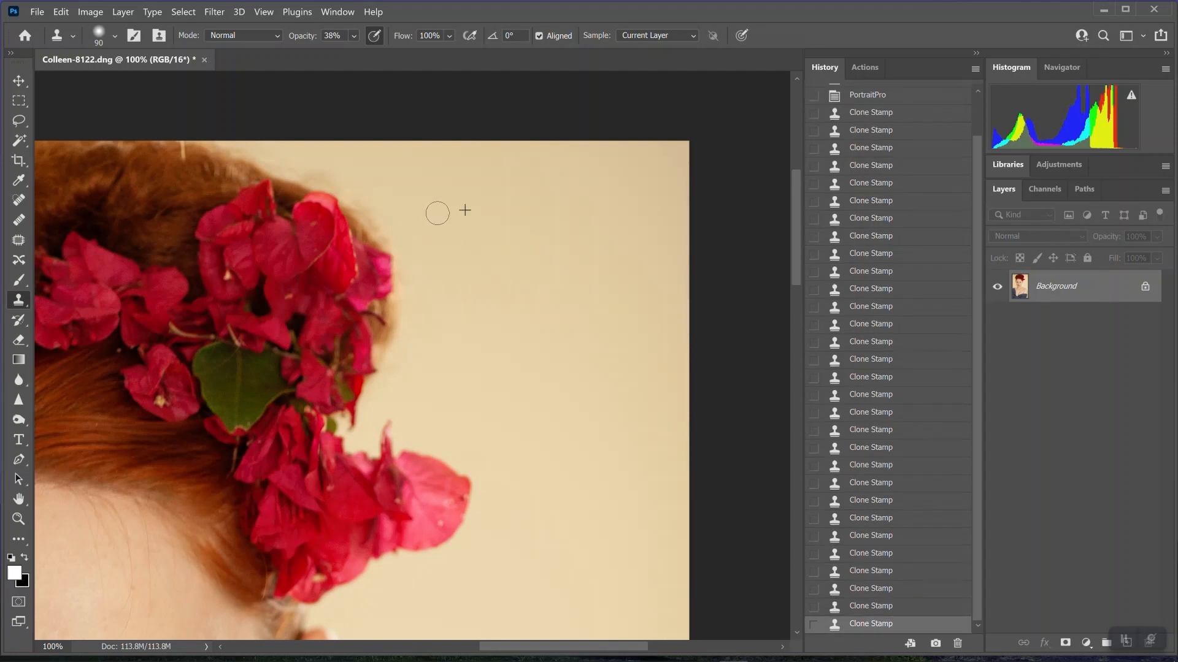
# Step: Resample the backdrop repeatedly and clone it along the upper-right hair edge up to the top of the image
pyautogui.keyDown('alt'); pyautogui.click(454, 226); pyautogui.keyUp('alt')
pyautogui.click(403, 204)
pyautogui.click(358, 202)
pyautogui.click(419, 200)
pyautogui.moveTo(369, 206); pyautogui.dragTo(381, 210)
pyautogui.click(426, 221)
pyautogui.keyDown('alt'); pyautogui.click(469, 227); pyautogui.keyUp('alt')
pyautogui.click(369, 178)
pyautogui.click(362, 172)
pyautogui.moveTo(346, 173); pyautogui.dragTo(329, 170)
pyautogui.click(366, 169)
pyautogui.keyDown('alt'); pyautogui.click(407, 173); pyautogui.keyUp('alt')
pyautogui.moveTo(438, 183); pyautogui.dragTo(461, 182)
pyautogui.click(316, 150)
pyautogui.click(254, 145)
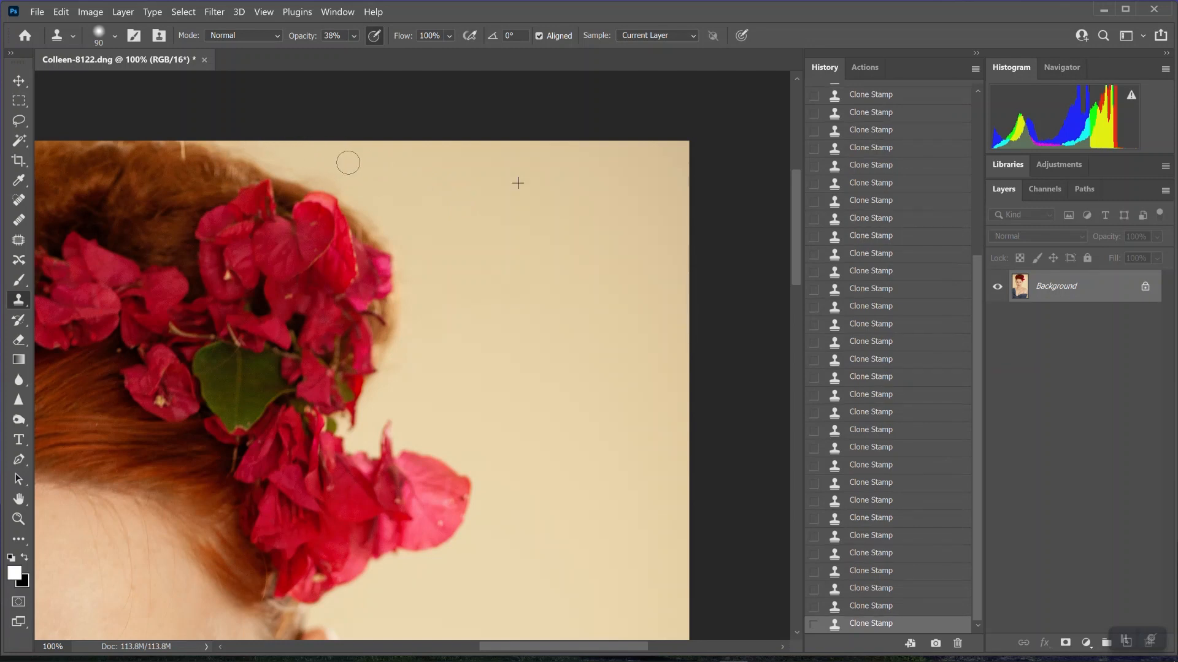
# Step: Remove the light mark at the top of the hair and the specks below the flowers with a 30 px Spot Healing Brush
pyautogui.moveTo(442, 279); pyautogui.dragTo(642, 340)
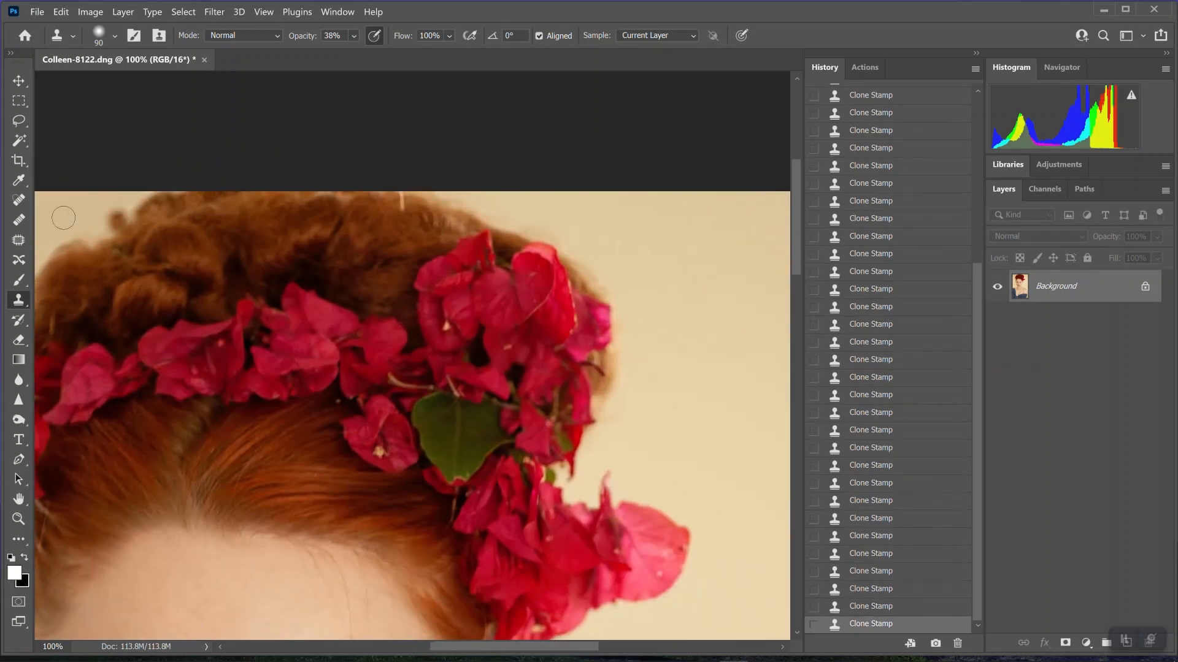
pyautogui.click(19, 200)
pyautogui.moveTo(403, 209); pyautogui.dragTo(399, 216)
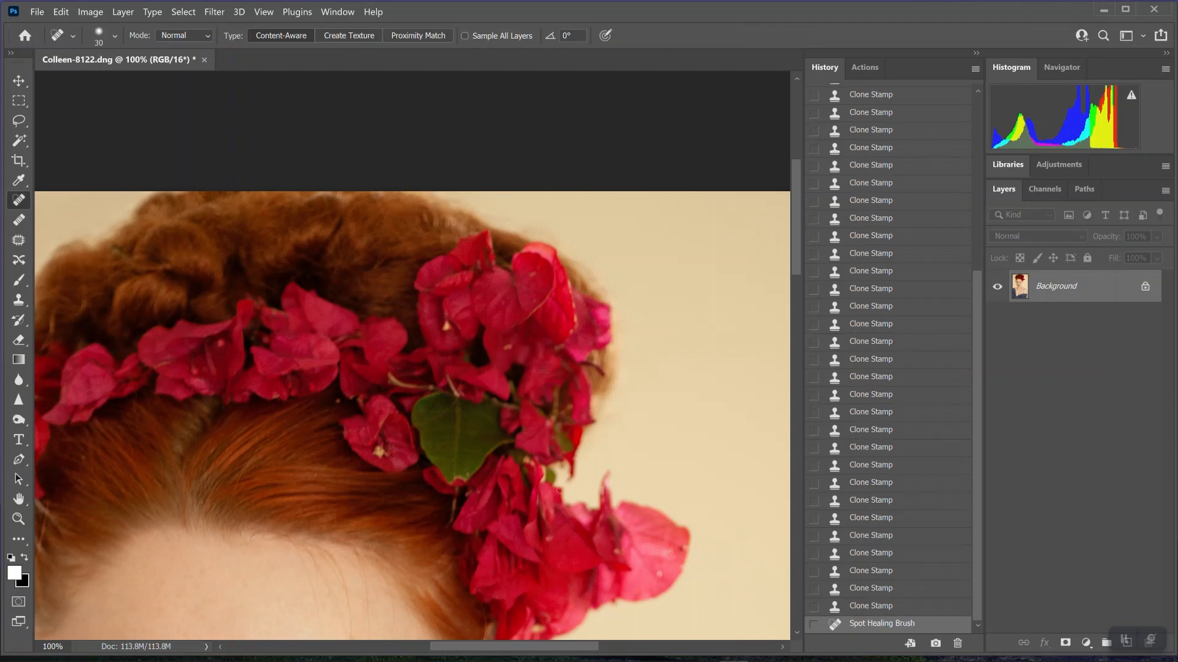
pyautogui.click(340, 400)
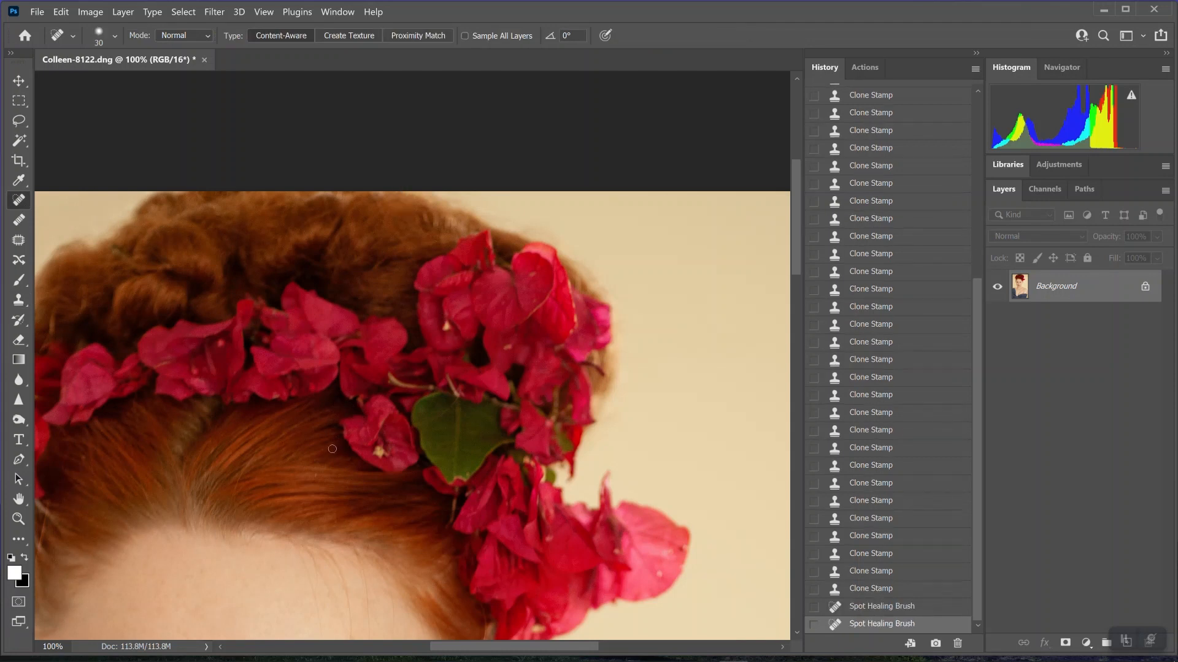
pyautogui.click(316, 479)
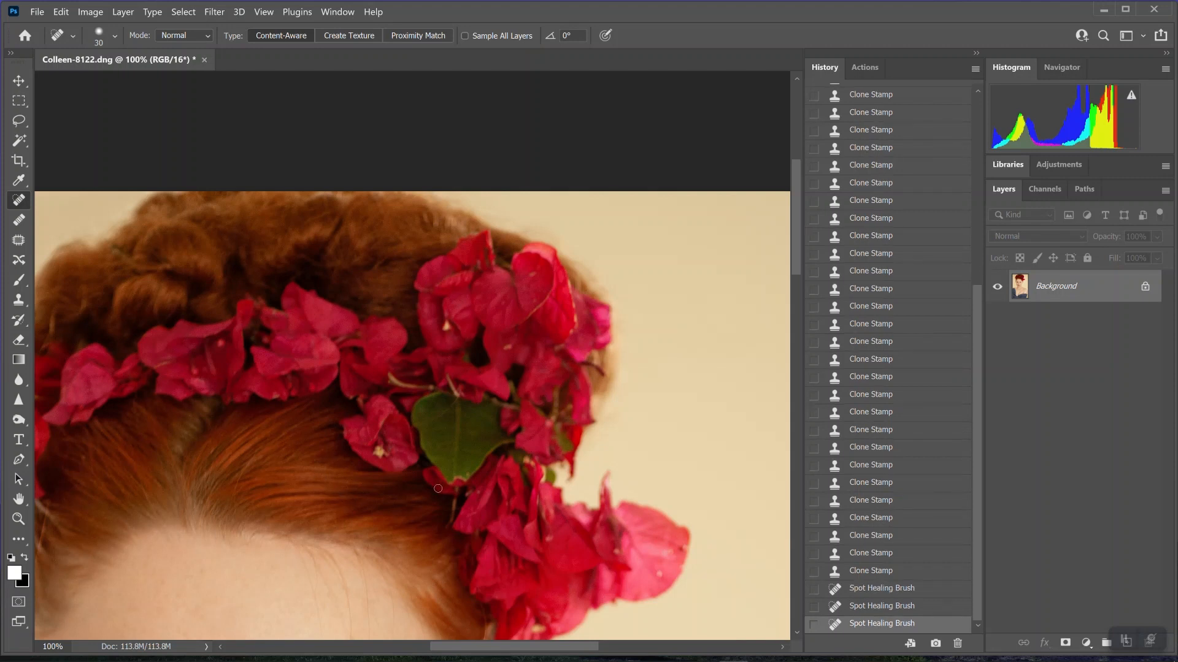
# Step: Heal the stray hairs and small blemishes on the forehead and temples with the Spot Healing Brush
pyautogui.moveTo(361, 506)
pyautogui.mouseDown()
pyautogui.moveTo(565, 439)
pyautogui.moveTo(571, 449)
pyautogui.moveTo(528, 386)
pyautogui.moveTo(484, 370)
pyautogui.mouseUp()
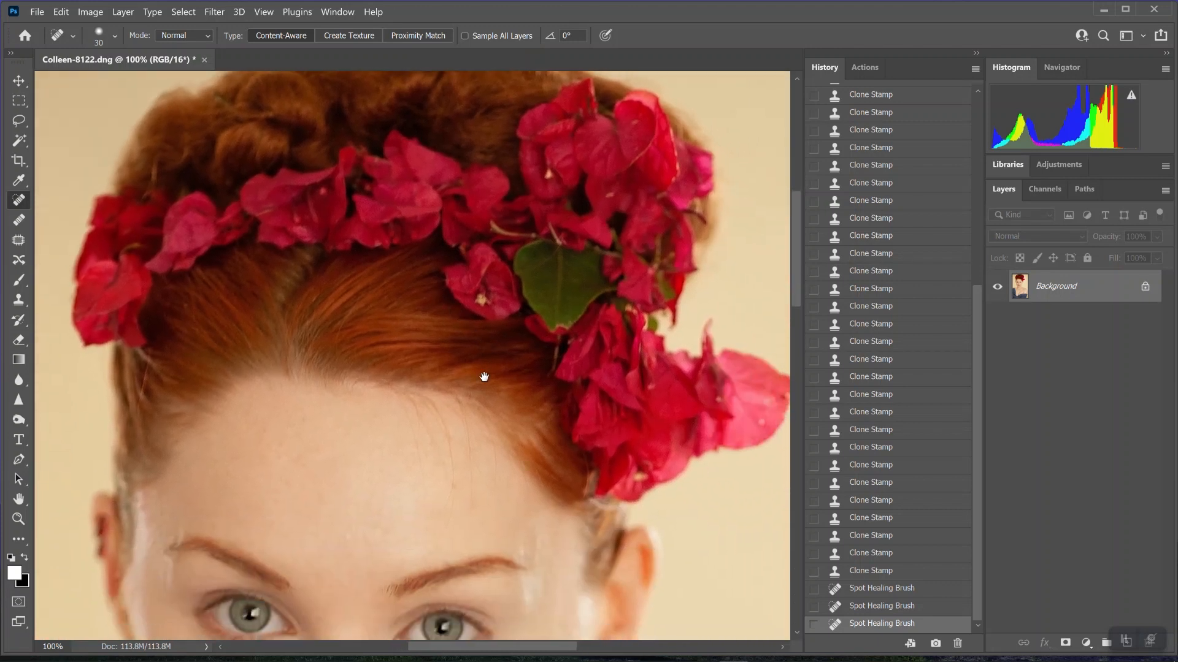
pyautogui.moveTo(525, 469)
pyautogui.mouseDown()
pyautogui.moveTo(552, 343)
pyautogui.moveTo(505, 303)
pyautogui.mouseUp()
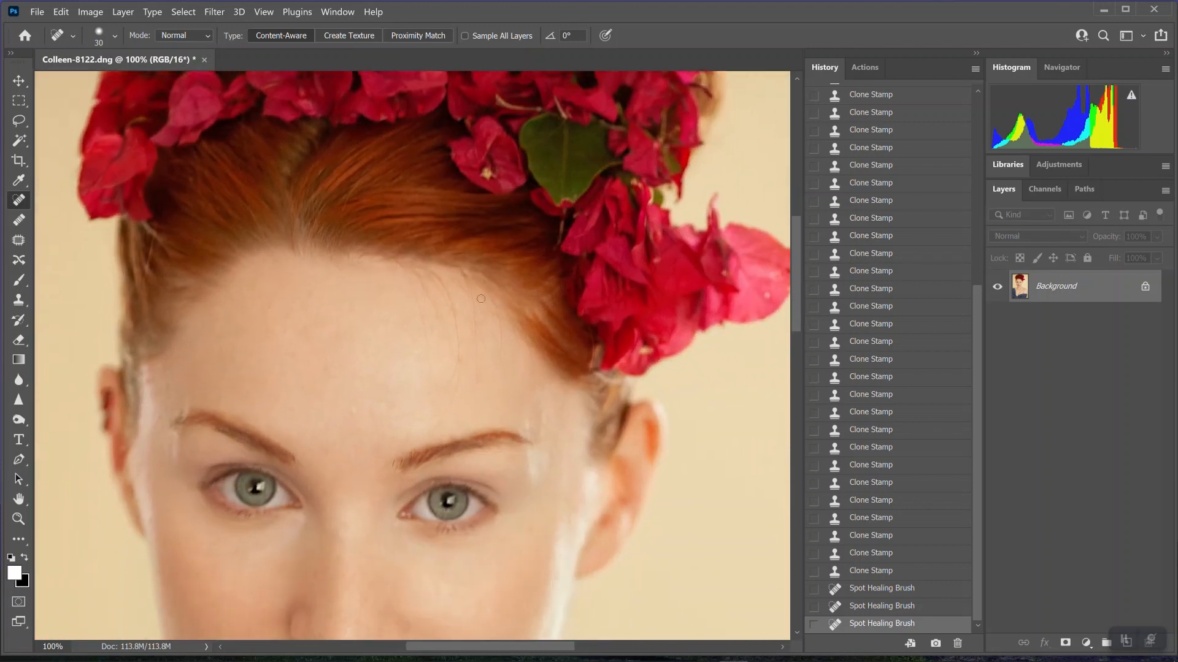
pyautogui.moveTo(539, 381); pyautogui.dragTo(545, 305)
pyautogui.moveTo(173, 303)
pyautogui.mouseDown()
pyautogui.moveTo(166, 355)
pyautogui.moveTo(153, 305)
pyautogui.moveTo(165, 289)
pyautogui.moveTo(187, 317)
pyautogui.moveTo(161, 330)
pyautogui.mouseUp()
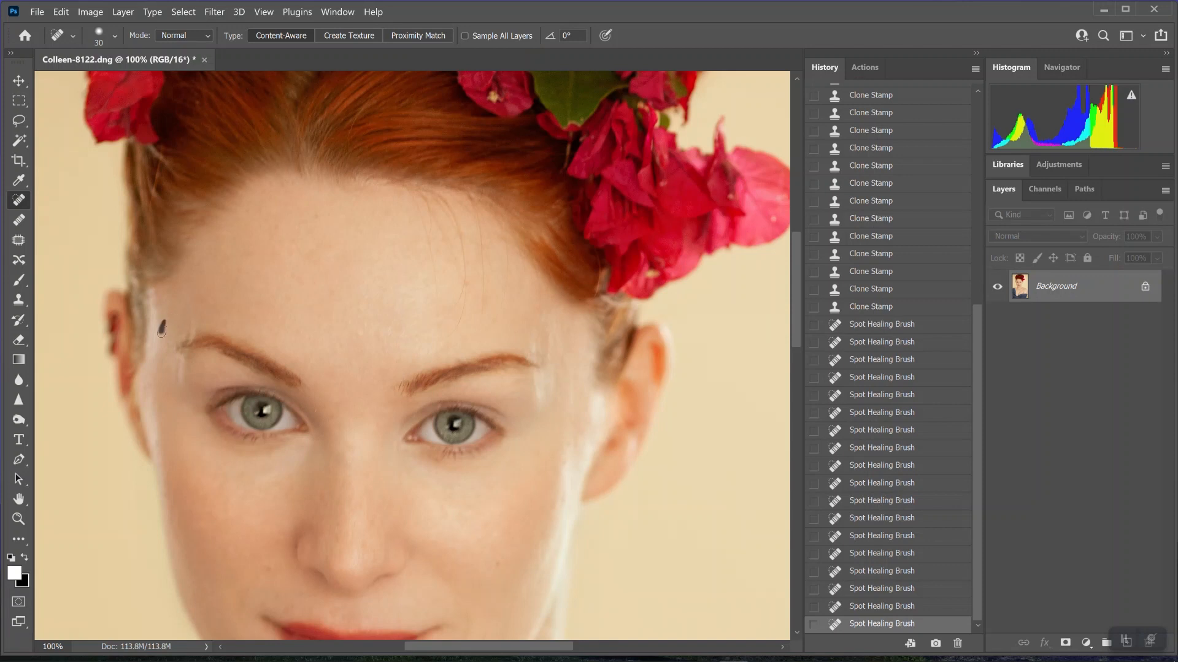
# Step: Sharpen both eyes using the Sharpen tool with a 90 px brush at 21% strength
pyautogui.moveTo(476, 521); pyautogui.dragTo(513, 386)
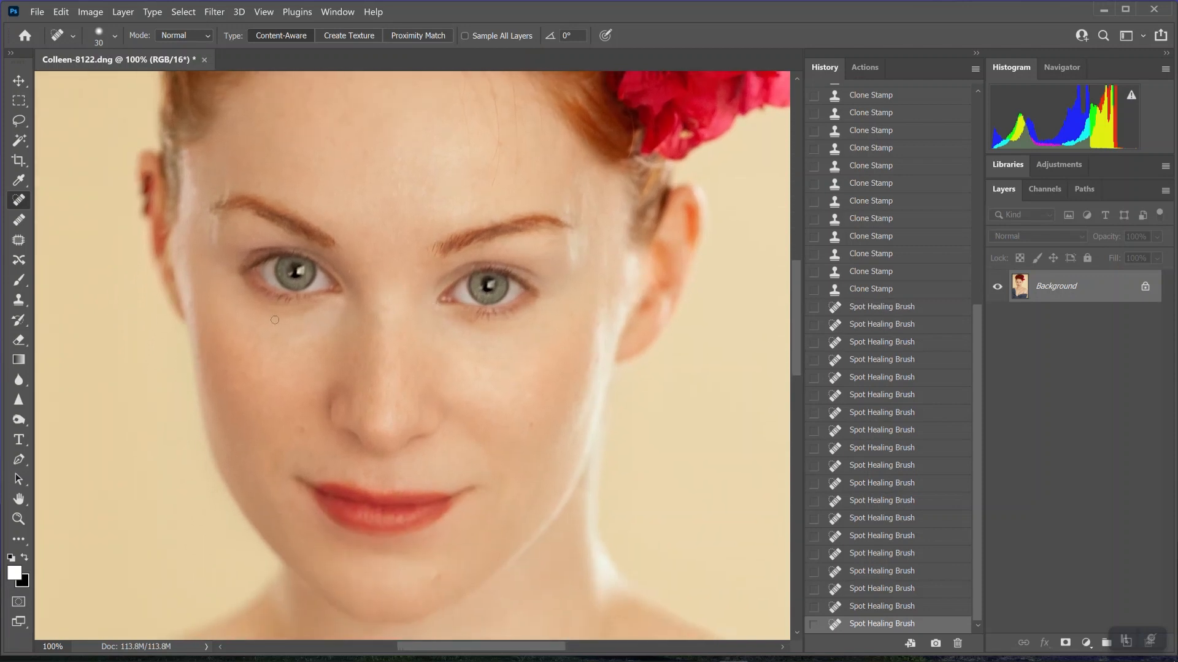
pyautogui.click(19, 402)
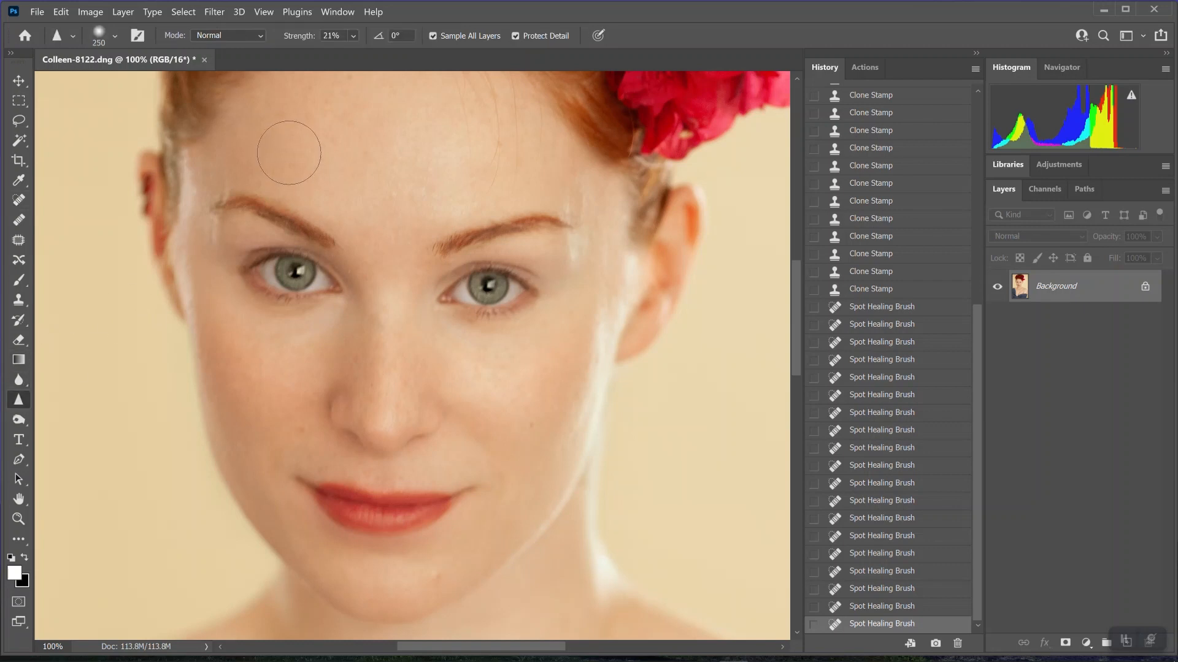
pyautogui.press('[')
pyautogui.press('[')
pyautogui.press('[')
pyautogui.press('[')
pyautogui.press('[')
pyautogui.press('[')
pyautogui.moveTo(482, 307); pyautogui.dragTo(518, 289)
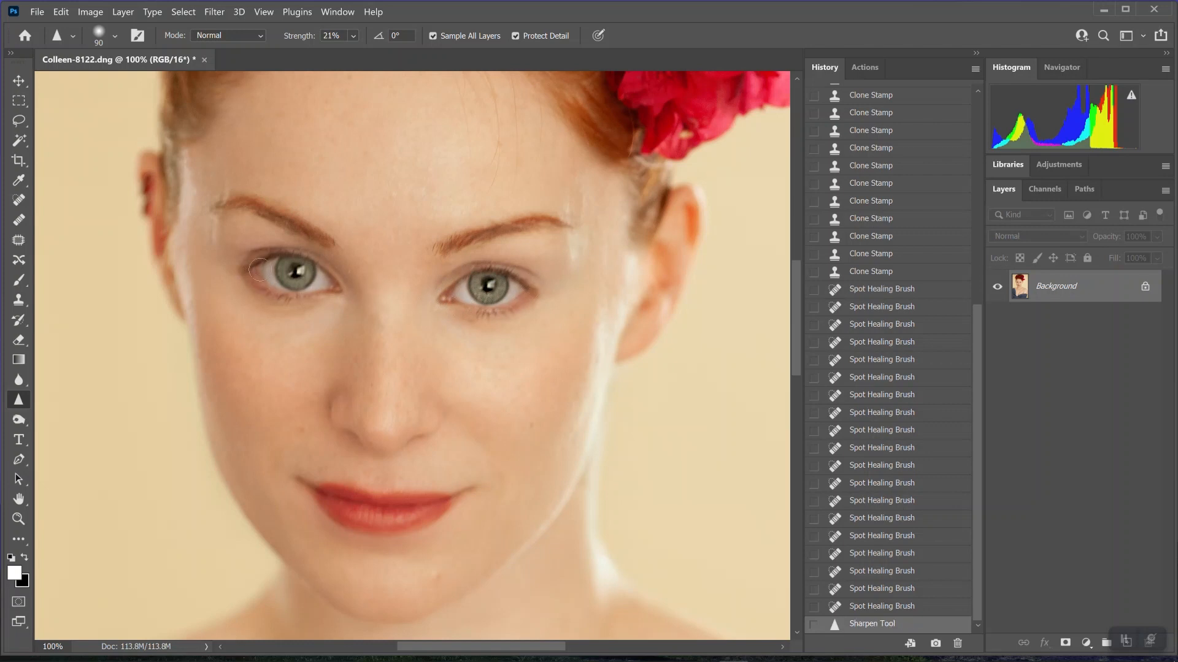
pyautogui.click(322, 268)
# Step: Lighten the iris of the eye on the image's right using the Dodge tool with a 40 px brush, Midtones, 6% exposure
pyautogui.click(19, 418)
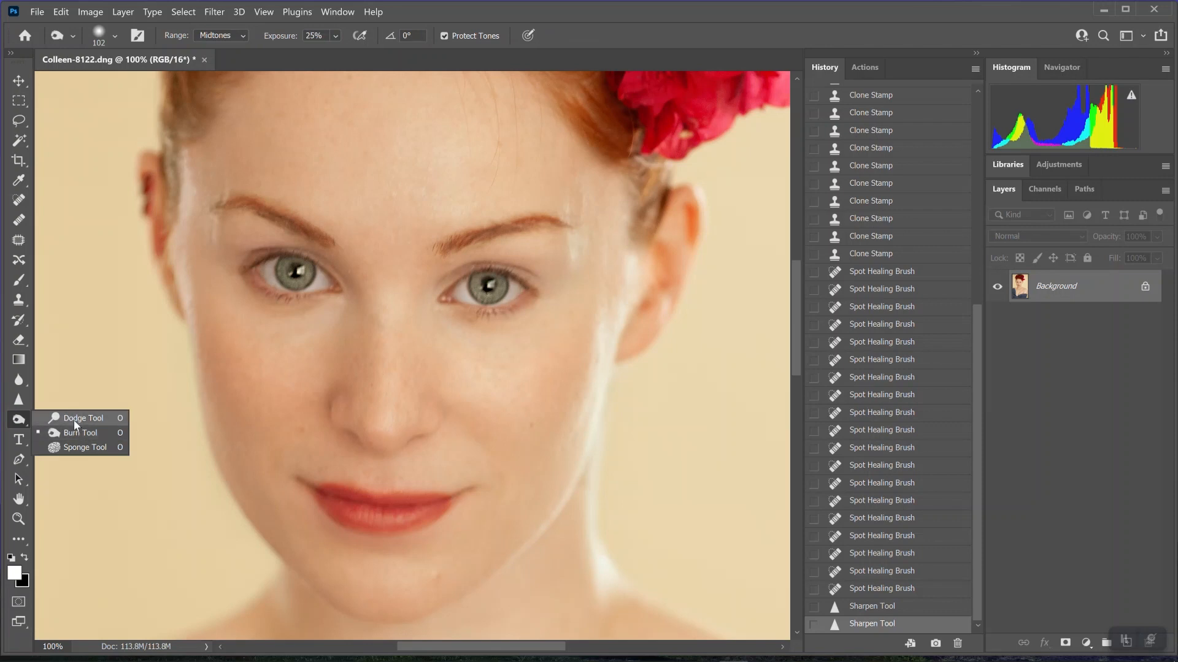
pyautogui.click(74, 420)
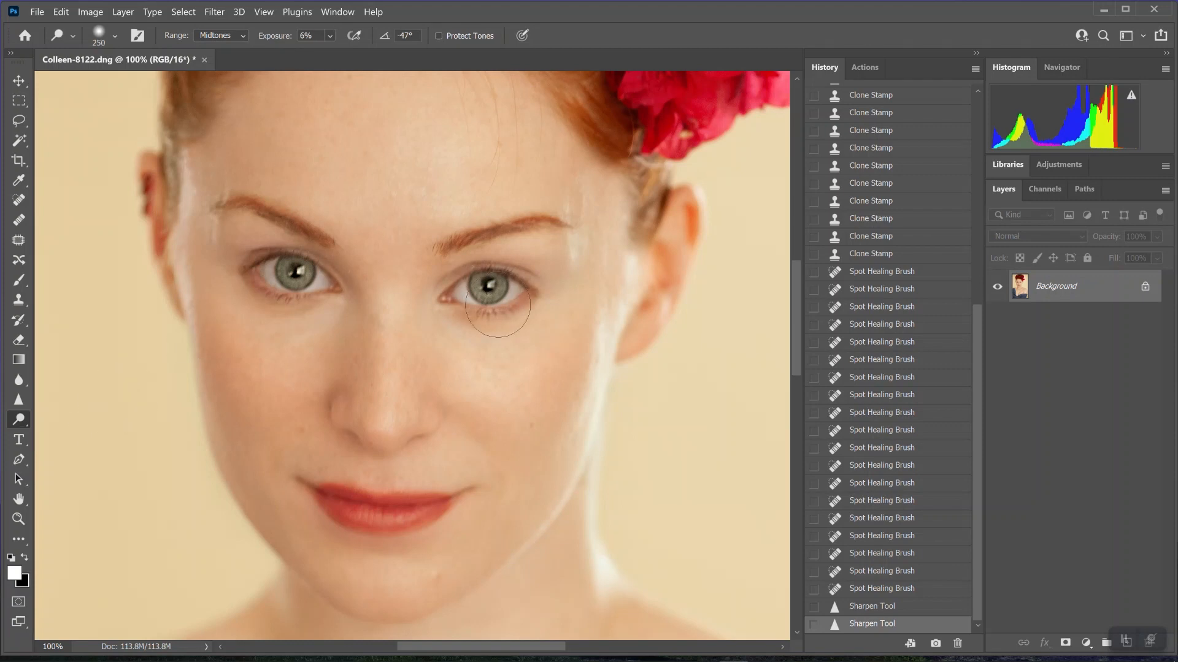
pyautogui.press('[')
pyautogui.press('[')
pyautogui.press('[')
pyautogui.press('[')
pyautogui.press('[')
pyautogui.press('[')
pyautogui.press('[')
pyautogui.press('[')
pyautogui.press('[')
pyautogui.press('[')
pyautogui.press('[')
pyautogui.click(477, 289)
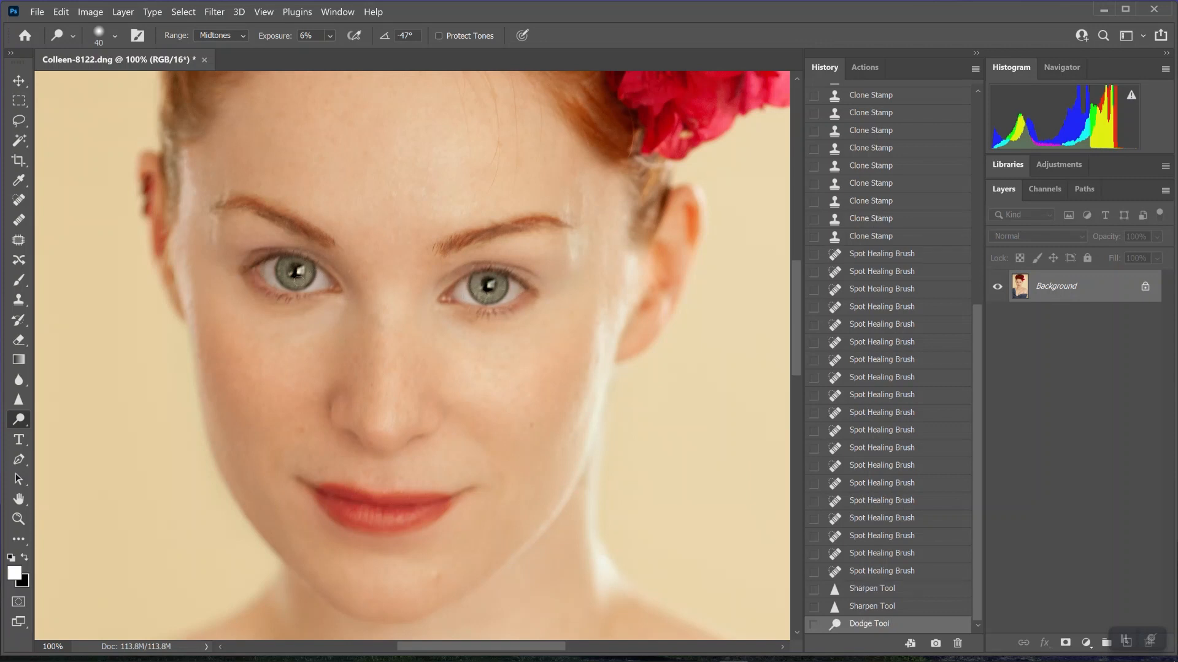
# Step: Lighten the iris on the image's left with the Dodge tool and darken both pupils with the Burn tool, Shadows, 2% exposure
pyautogui.click(291, 264)
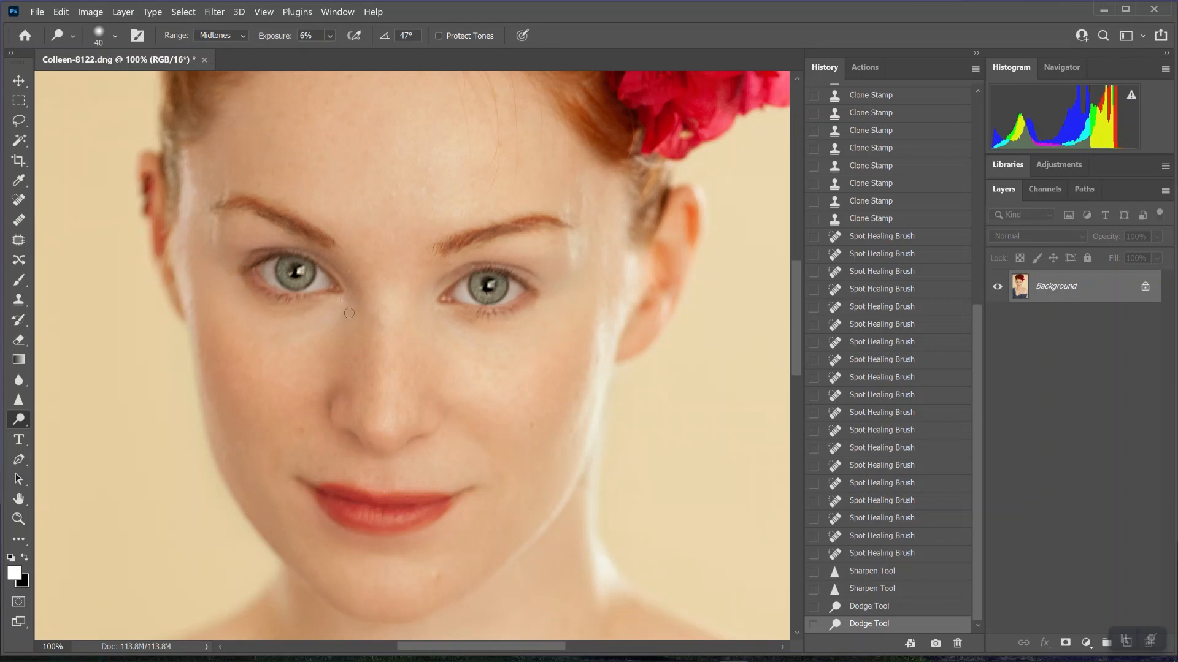
pyautogui.rightClick(23, 420)
pyautogui.click(57, 434)
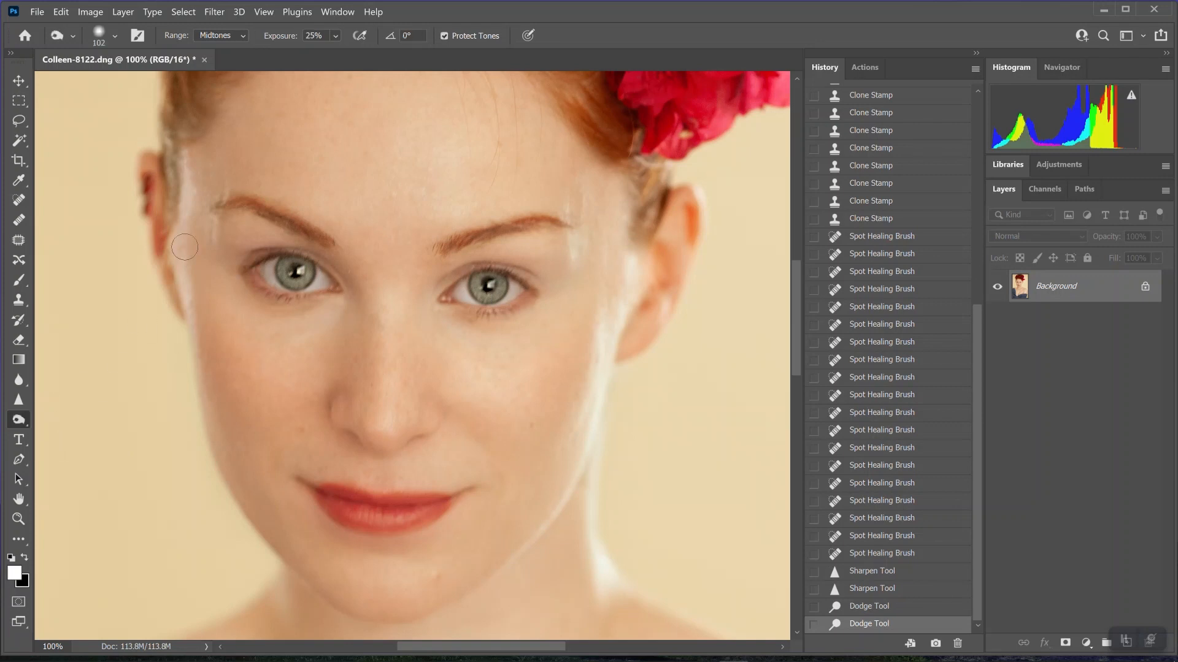
pyautogui.click(223, 35)
pyautogui.click(215, 48)
pyautogui.click(335, 37)
pyautogui.moveTo(334, 58); pyautogui.dragTo(335, 57)
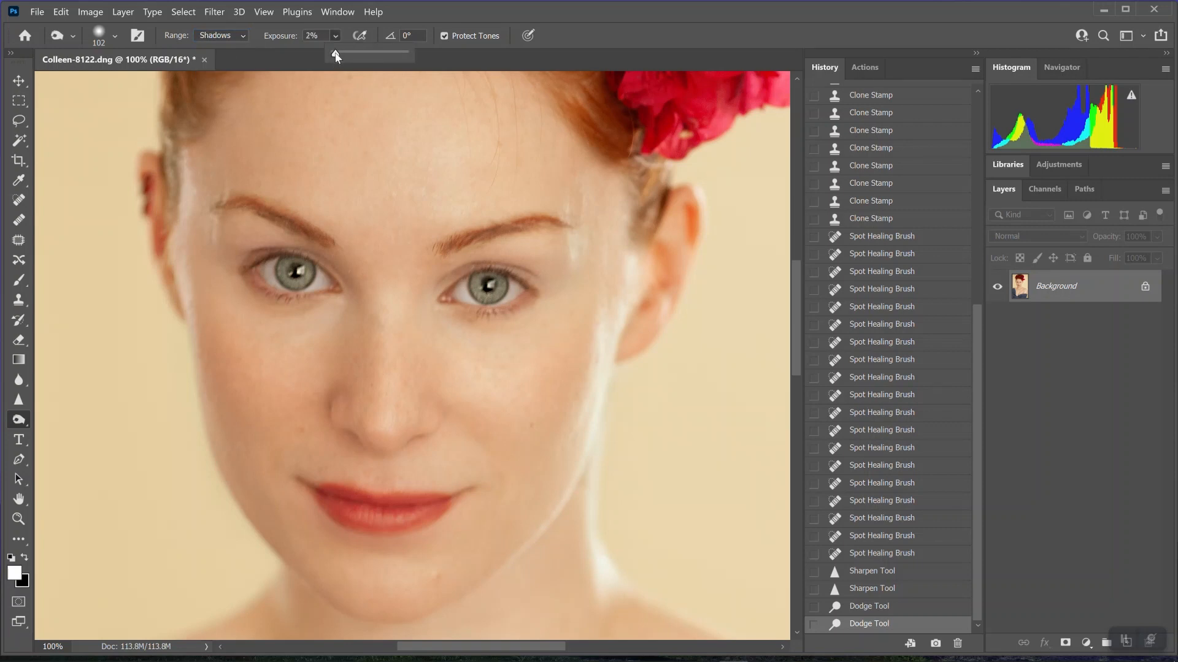
pyautogui.click(491, 288)
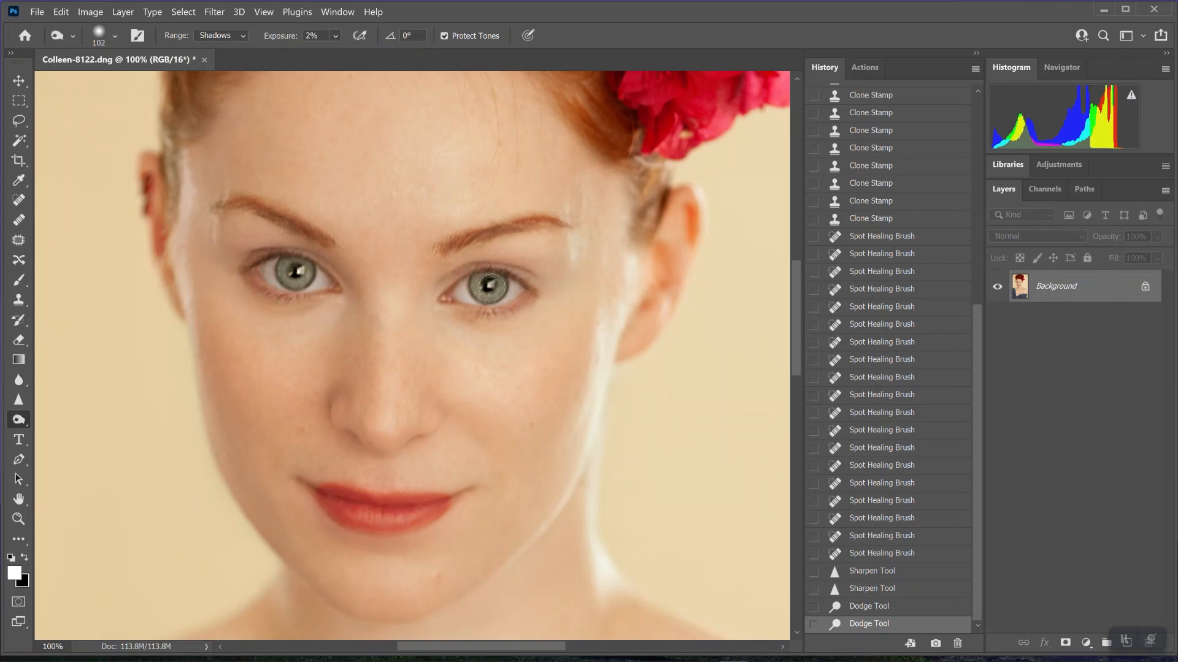
pyautogui.moveTo(489, 285); pyautogui.dragTo(493, 282)
pyautogui.moveTo(294, 274)
pyautogui.mouseDown()
pyautogui.moveTo(307, 279)
pyautogui.moveTo(301, 267)
pyautogui.moveTo(280, 270)
pyautogui.moveTo(288, 263)
pyautogui.mouseUp()
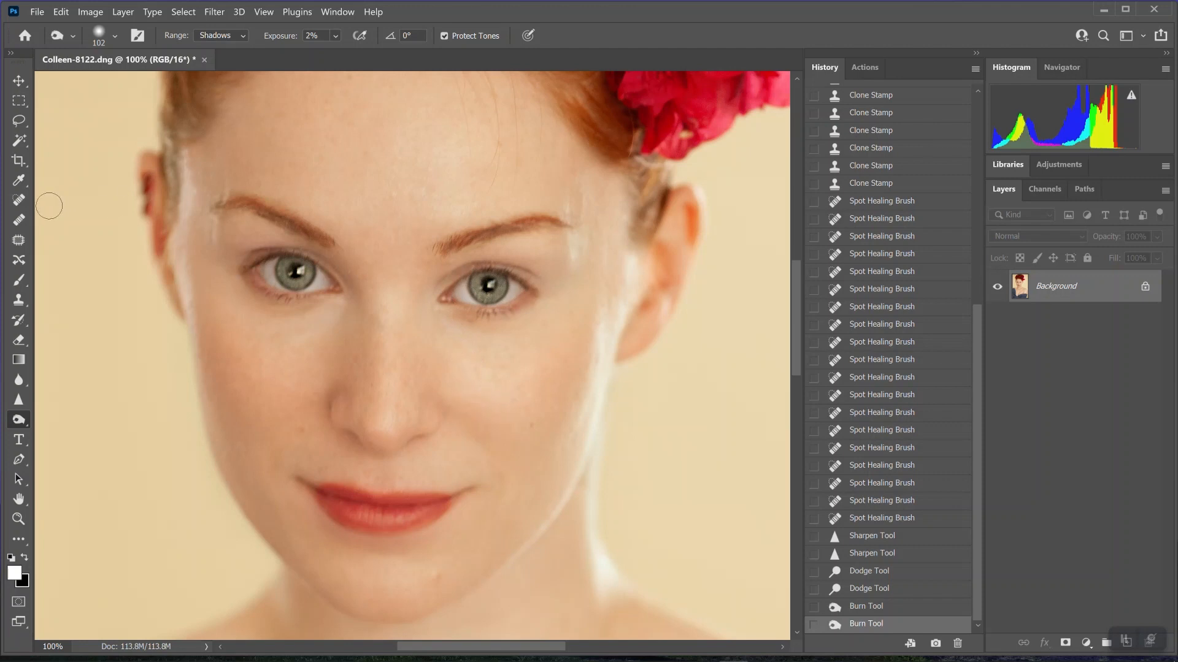
# Step: Smooth the temple, the cheek edge and the skin under the eye on the image's right with the Patch tool
pyautogui.click(19, 239)
pyautogui.moveTo(582, 196)
pyautogui.mouseDown()
pyautogui.moveTo(586, 223)
pyautogui.moveTo(585, 195)
pyautogui.mouseUp()
pyautogui.click(595, 209)
pyautogui.moveTo(586, 202)
pyautogui.mouseDown()
pyautogui.moveTo(554, 194)
pyautogui.moveTo(586, 179)
pyautogui.mouseUp()
pyautogui.click(596, 233)
pyautogui.moveTo(580, 184)
pyautogui.mouseDown()
pyautogui.moveTo(548, 191)
pyautogui.moveTo(598, 209)
pyautogui.moveTo(591, 292)
pyautogui.moveTo(606, 327)
pyautogui.moveTo(615, 294)
pyautogui.mouseUp()
pyautogui.click(595, 217)
pyautogui.click(600, 259)
pyautogui.click(598, 352)
pyautogui.moveTo(610, 303); pyautogui.dragTo(616, 261)
pyautogui.click(625, 321)
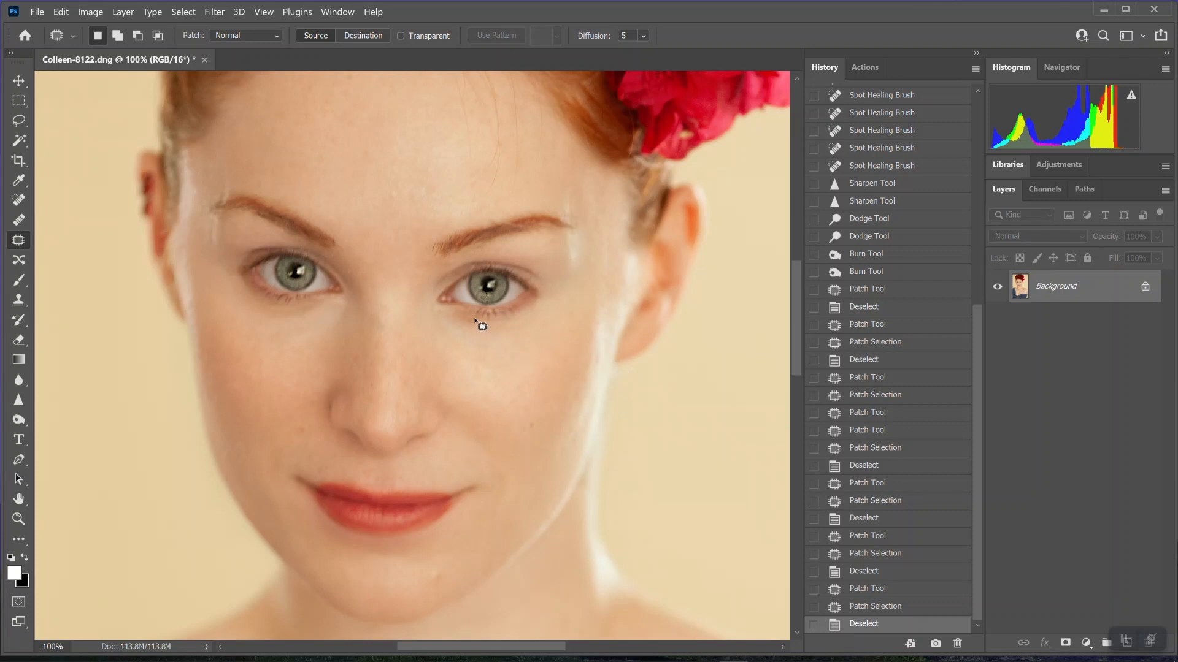
pyautogui.moveTo(478, 325); pyautogui.dragTo(522, 363)
pyautogui.hotkey('ctrl', 'd')
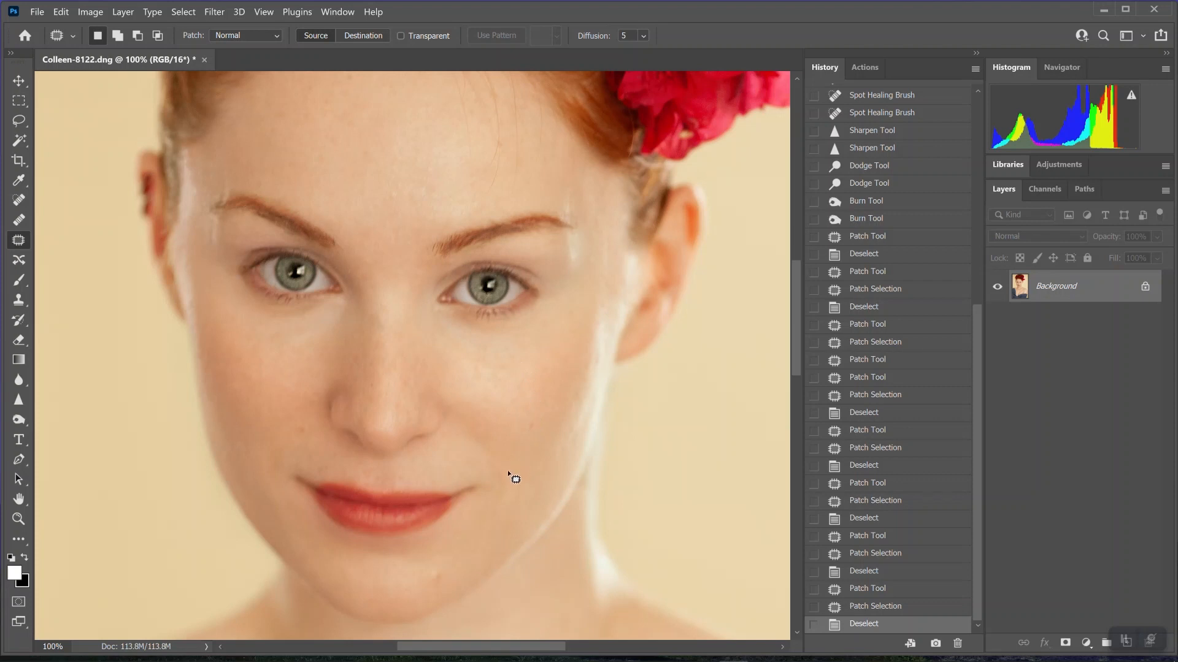
# Step: Brighten the hair at the top of the head using the Dodge tool, Highlights range, 50 px brush, 6% exposure
pyautogui.press('z')
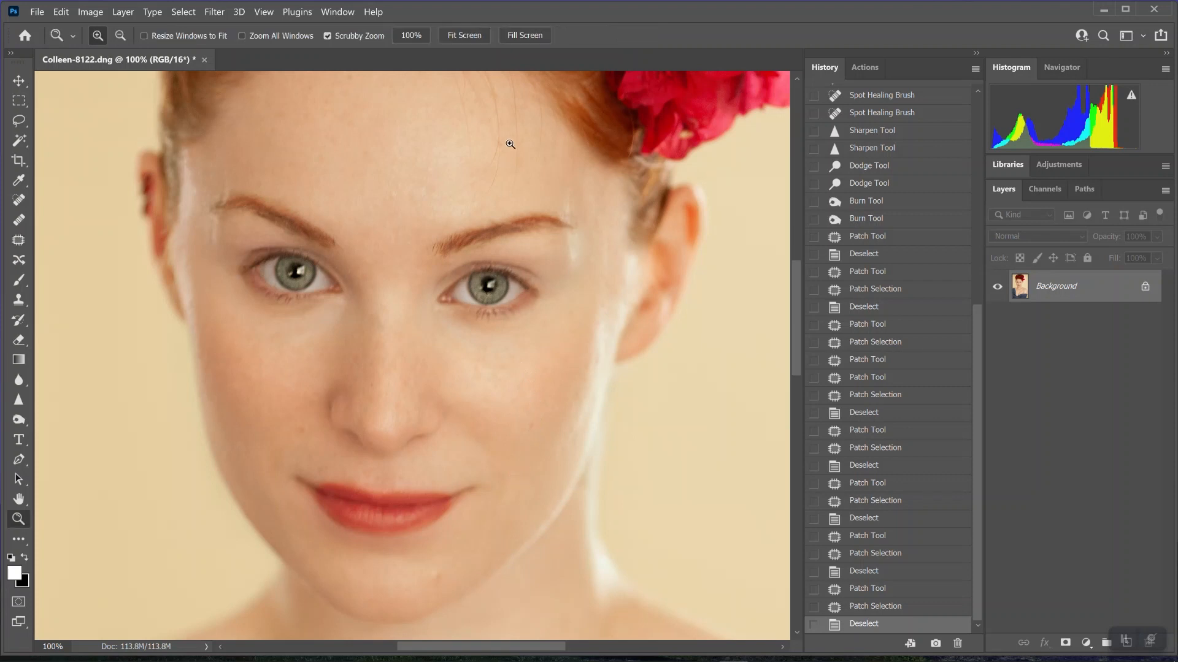
pyautogui.click(464, 35)
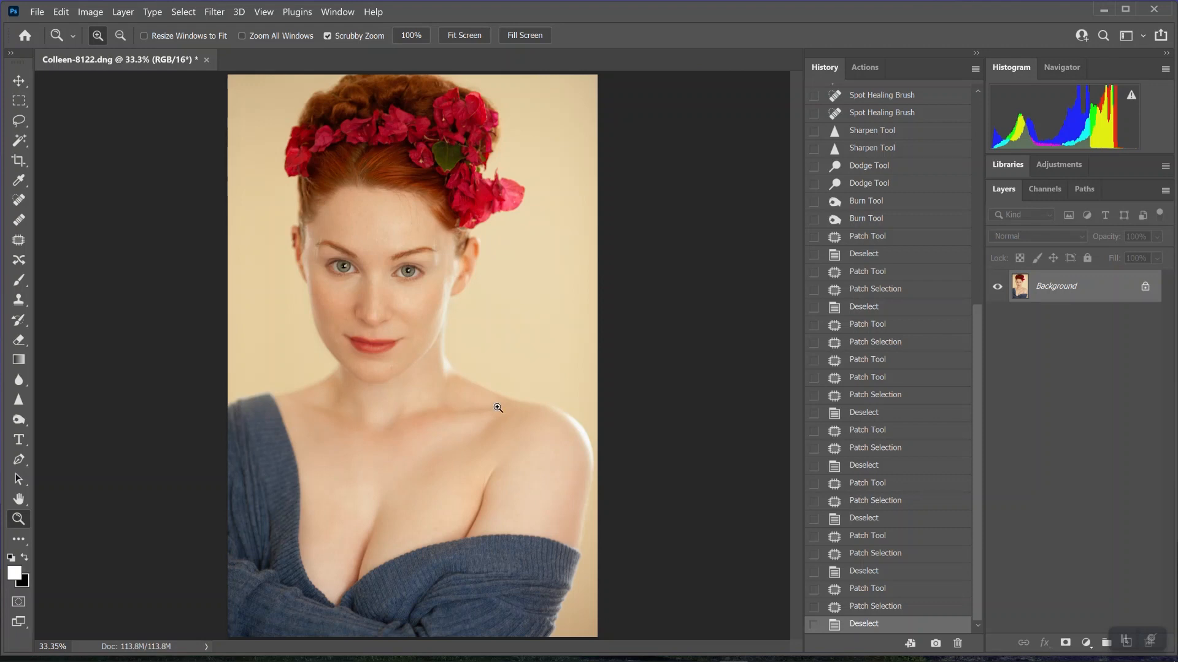
pyautogui.click(18, 420)
pyautogui.click(60, 414)
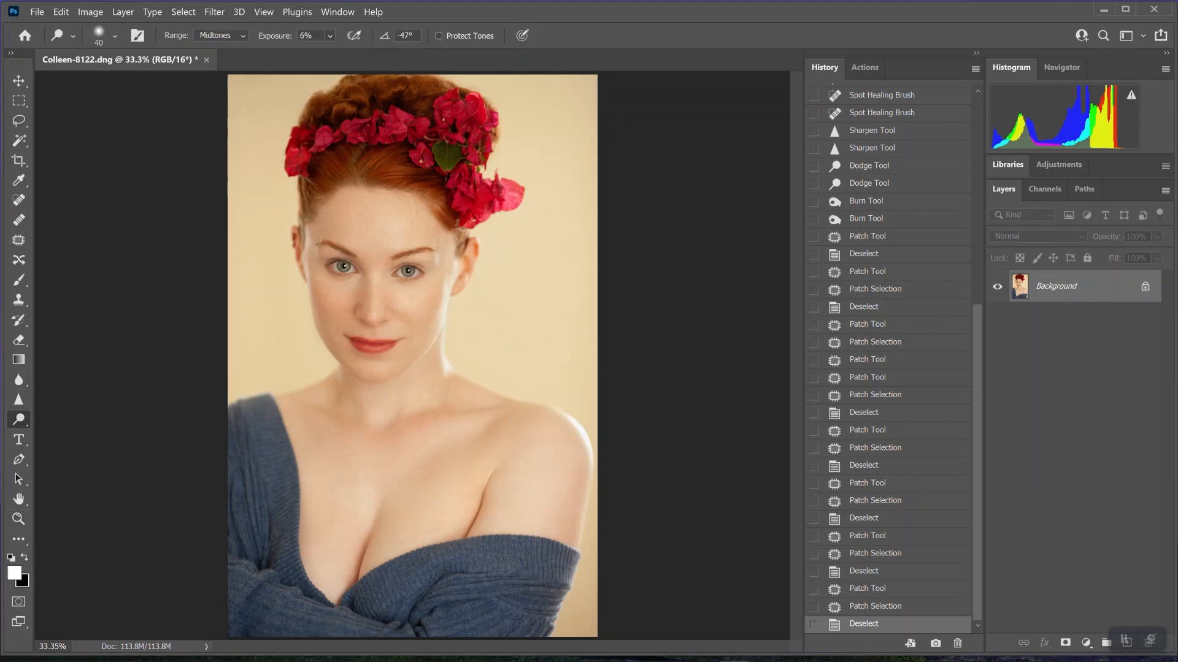
pyautogui.click(214, 38)
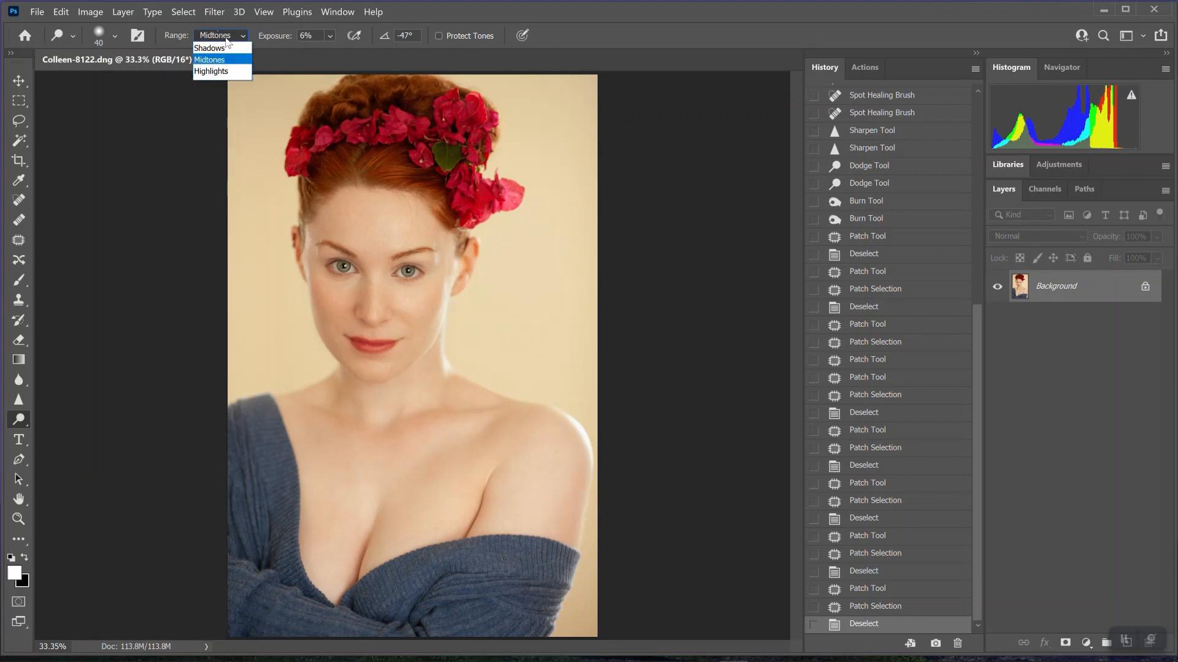
pyautogui.click(215, 57)
pyautogui.click(223, 35)
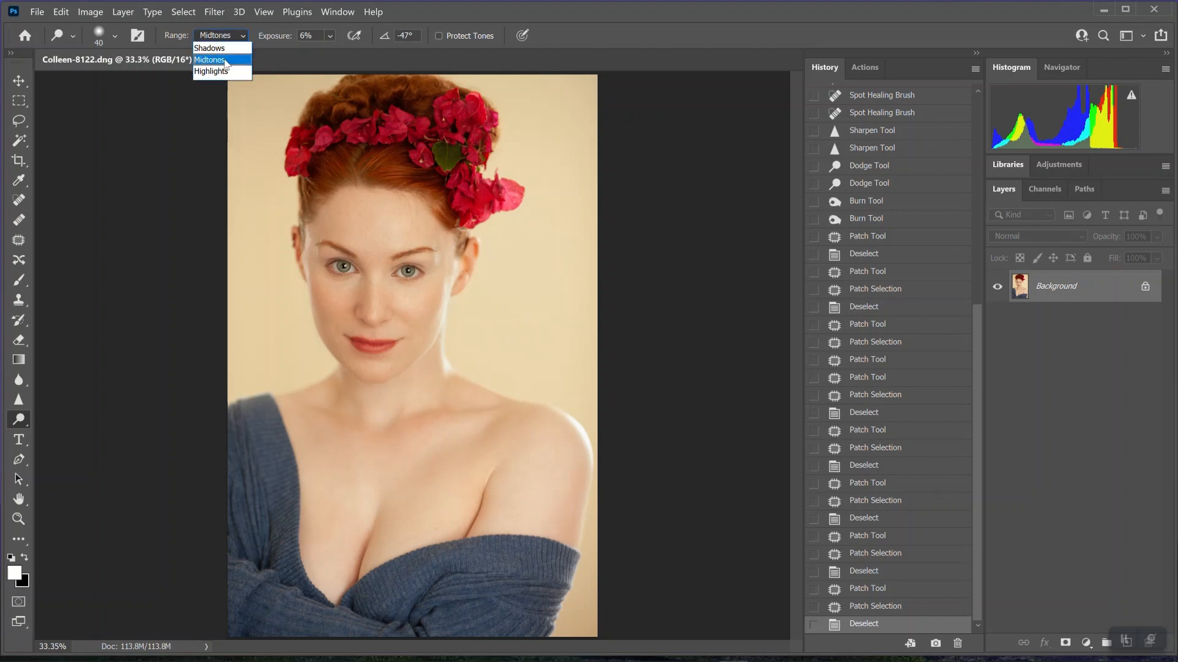
pyautogui.click(216, 71)
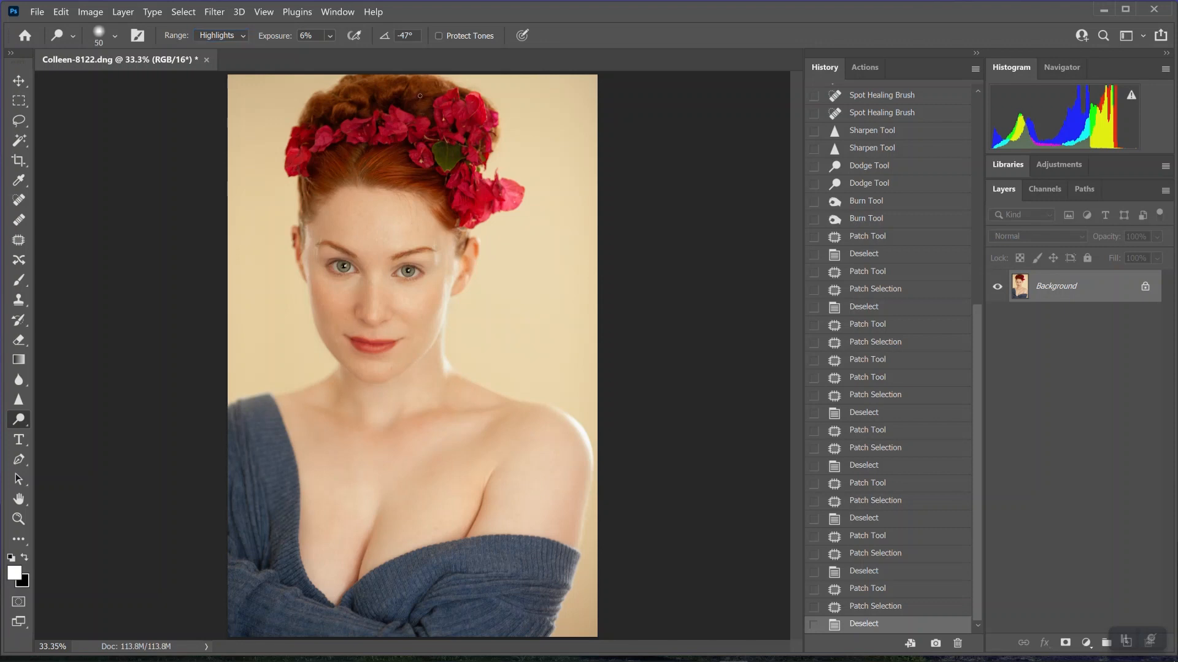
pyautogui.press(']')
pyautogui.click(420, 95)
pyautogui.click(420, 95)
pyautogui.click(420, 94)
# Step: Brighten the hair highlights above and below the flowers with a 250 px Dodge brush at 8% exposure
pyautogui.press(']')
pyautogui.press(']')
pyautogui.press(']')
pyautogui.press(']')
pyautogui.press(']')
pyautogui.press(']')
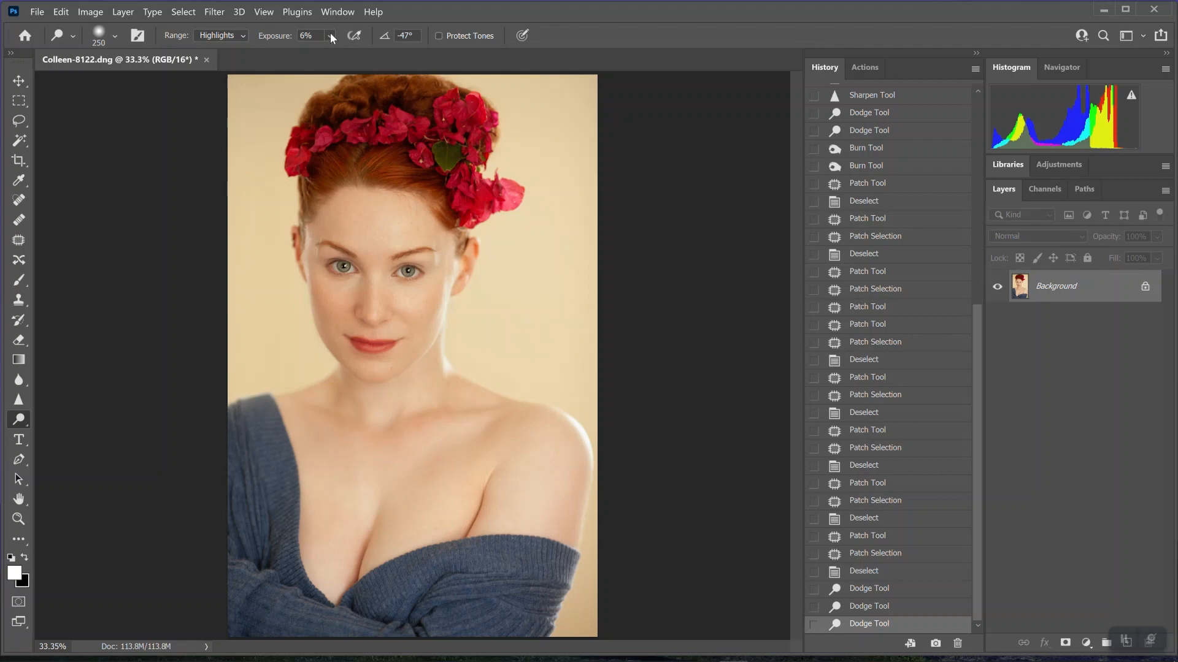
pyautogui.click(330, 35)
pyautogui.moveTo(337, 53); pyautogui.dragTo(340, 54)
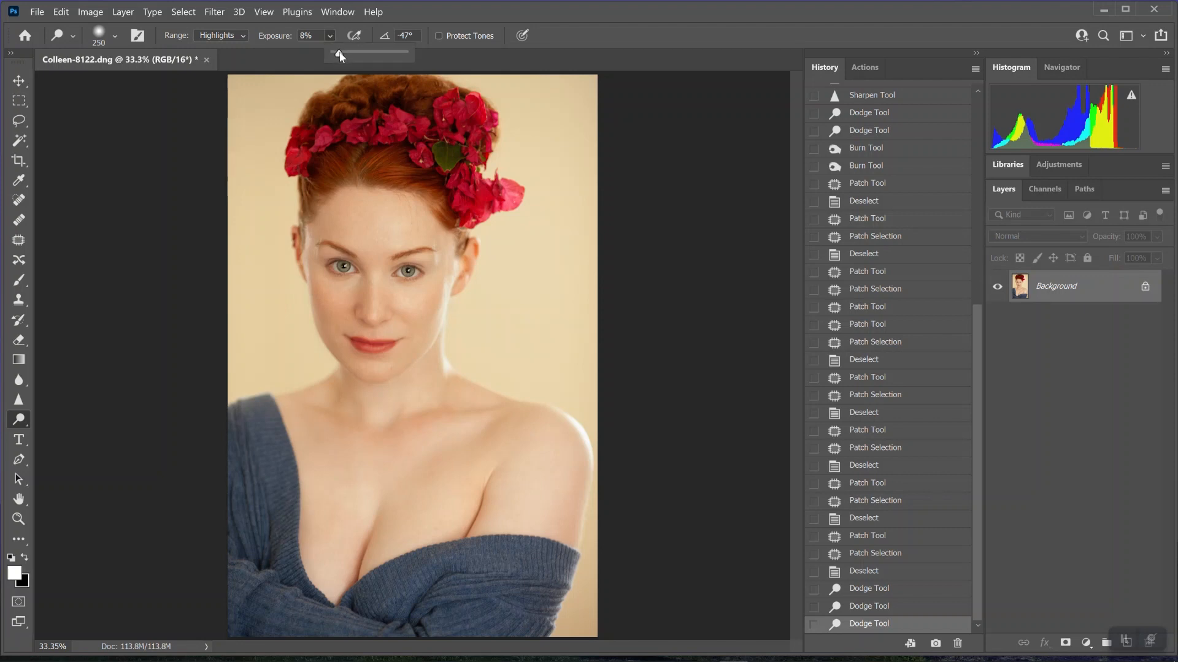
pyautogui.moveTo(422, 92)
pyautogui.mouseDown()
pyautogui.moveTo(374, 92)
pyautogui.moveTo(384, 98)
pyautogui.moveTo(350, 110)
pyautogui.moveTo(338, 97)
pyautogui.moveTo(298, 148)
pyautogui.mouseUp()
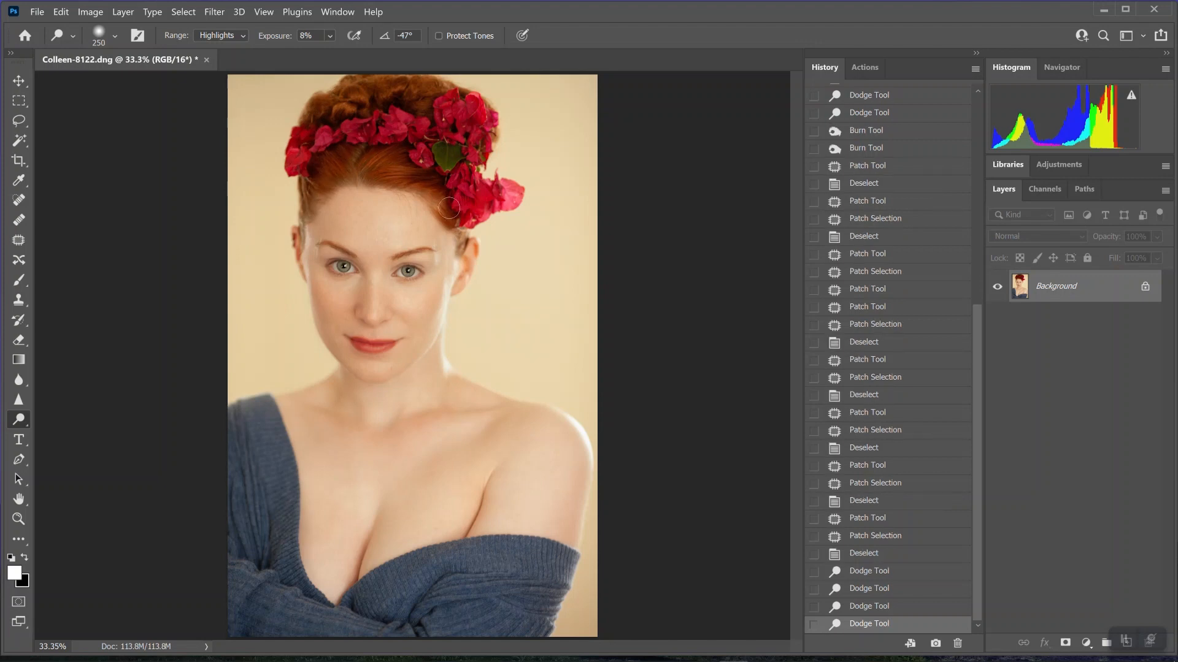
pyautogui.click(437, 177)
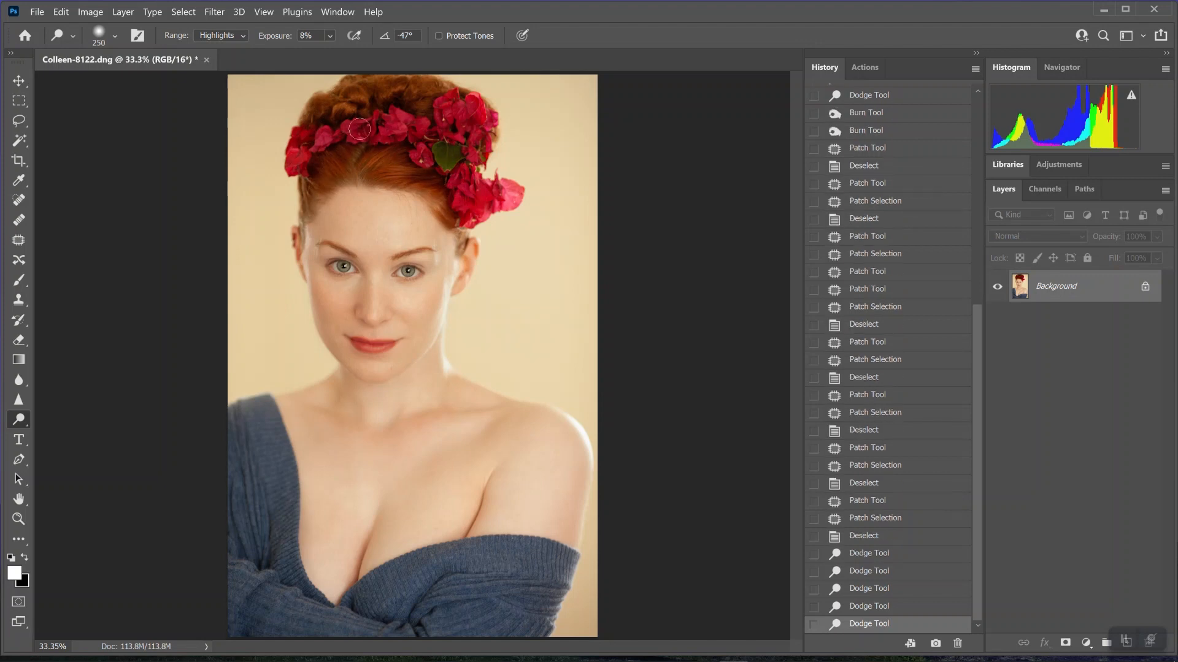
# Step: Brighten the highlights of the red flowers across the hair with the Dodge tool
pyautogui.moveTo(344, 133)
pyautogui.mouseDown()
pyautogui.moveTo(311, 173)
pyautogui.moveTo(347, 154)
pyautogui.mouseUp()
pyautogui.moveTo(382, 136)
pyautogui.mouseDown()
pyautogui.moveTo(449, 157)
pyautogui.moveTo(410, 139)
pyautogui.moveTo(429, 158)
pyautogui.moveTo(455, 143)
pyautogui.moveTo(447, 108)
pyautogui.moveTo(466, 150)
pyautogui.moveTo(470, 127)
pyautogui.moveTo(476, 178)
pyautogui.mouseUp()
pyautogui.click(487, 199)
pyautogui.click(497, 202)
pyautogui.click(505, 193)
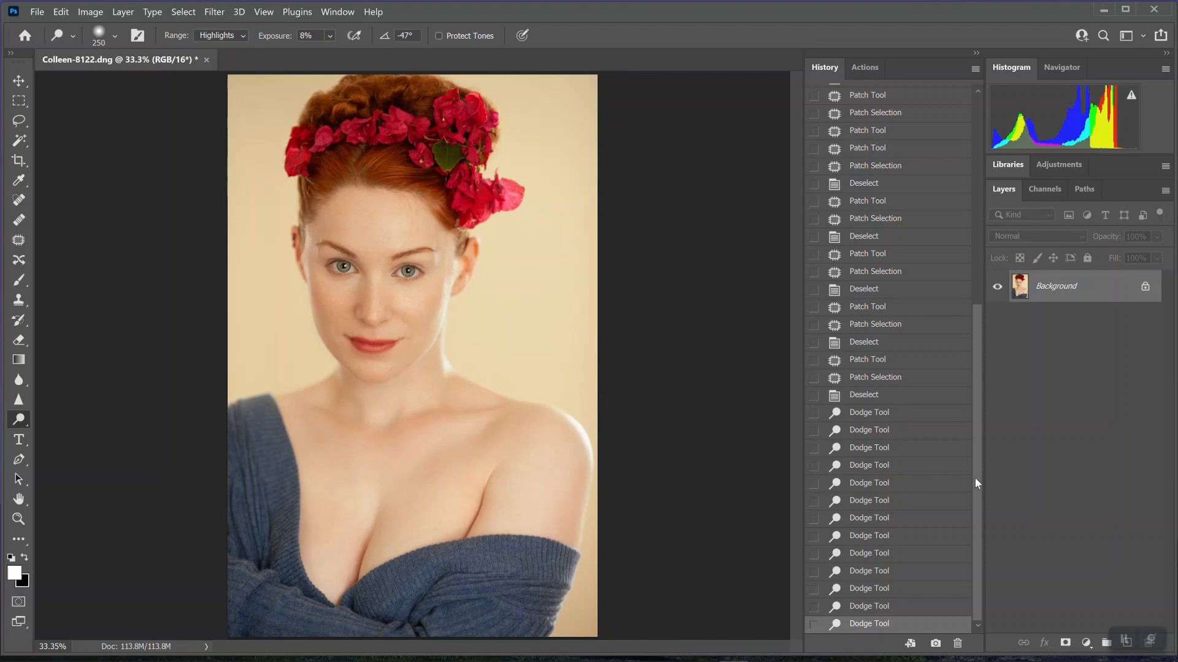
# Step: Compare the portrait with its opening history snapshot and return to the latest Dodge Tool state
pyautogui.moveTo(974, 477); pyautogui.dragTo(979, 203)
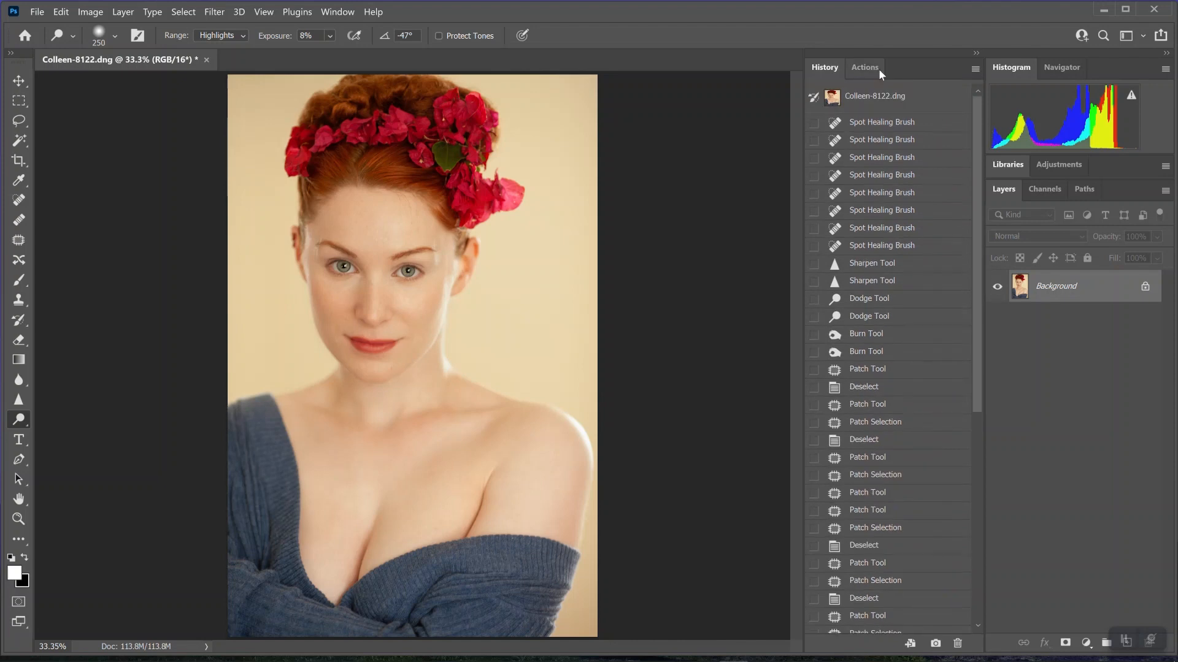
pyautogui.click(883, 97)
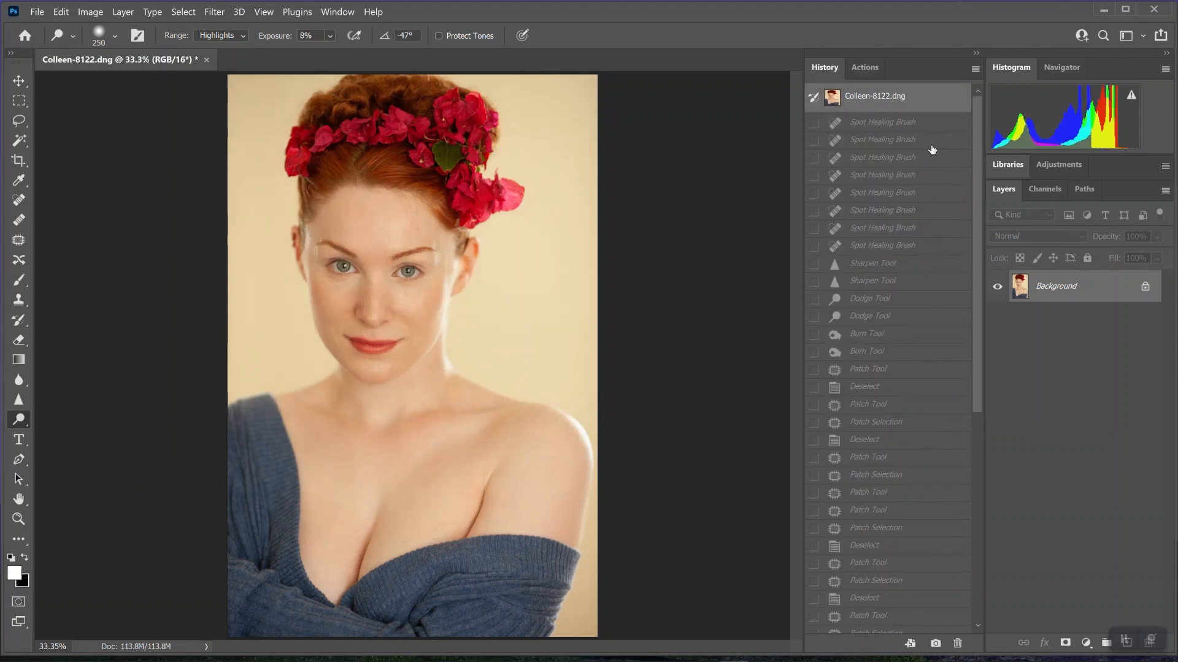
pyautogui.moveTo(979, 175); pyautogui.dragTo(986, 413)
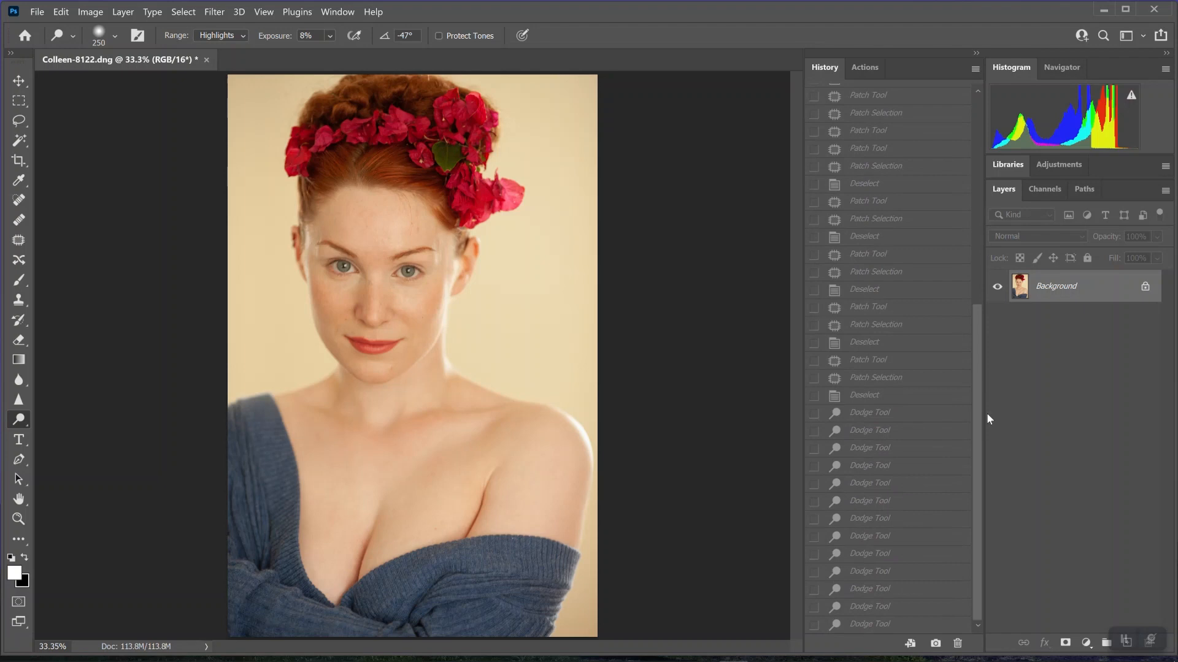
pyautogui.click(880, 625)
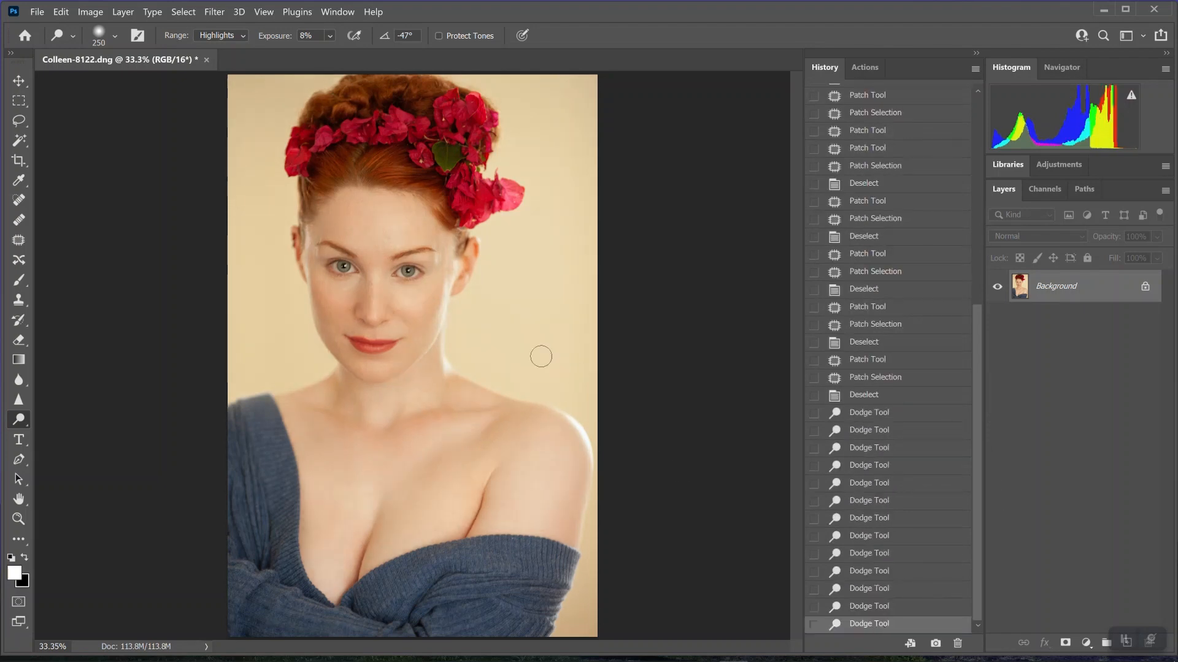